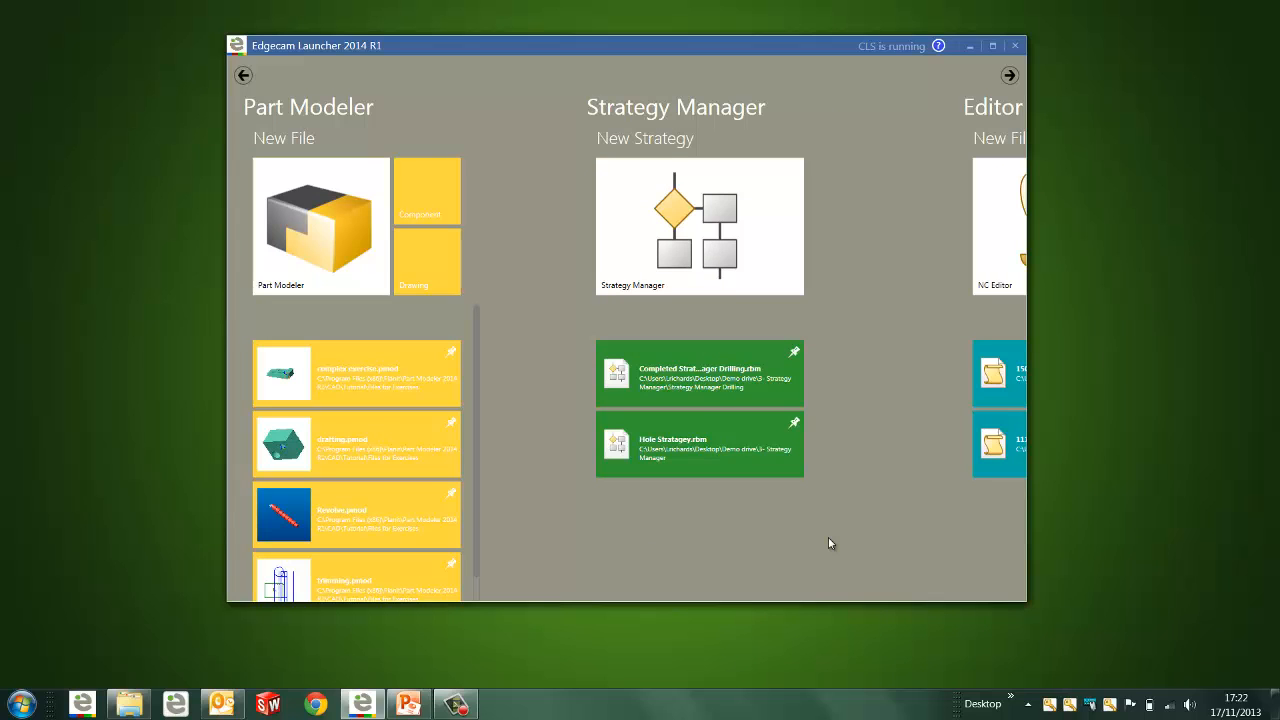
# Browse the launcher's modules and start Edgecam Workflow
pyautogui.scroll(-3, 828, 543)
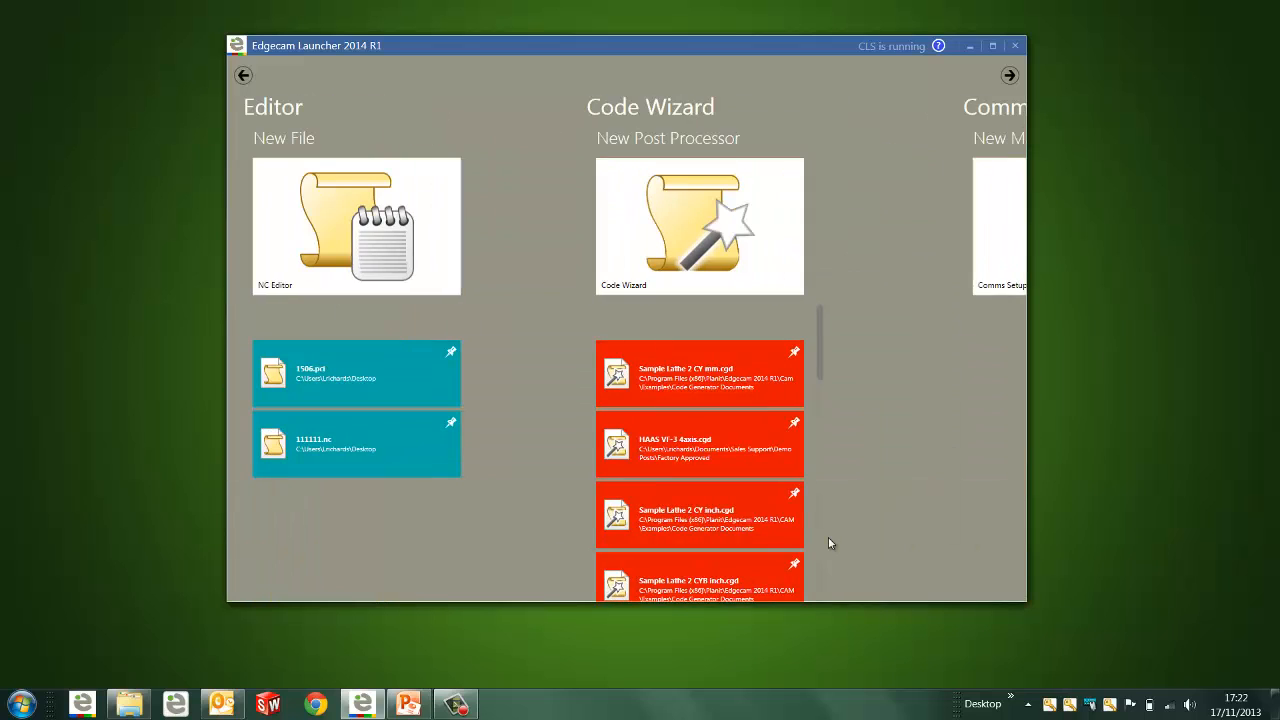
pyautogui.scroll(-5, 828, 543)
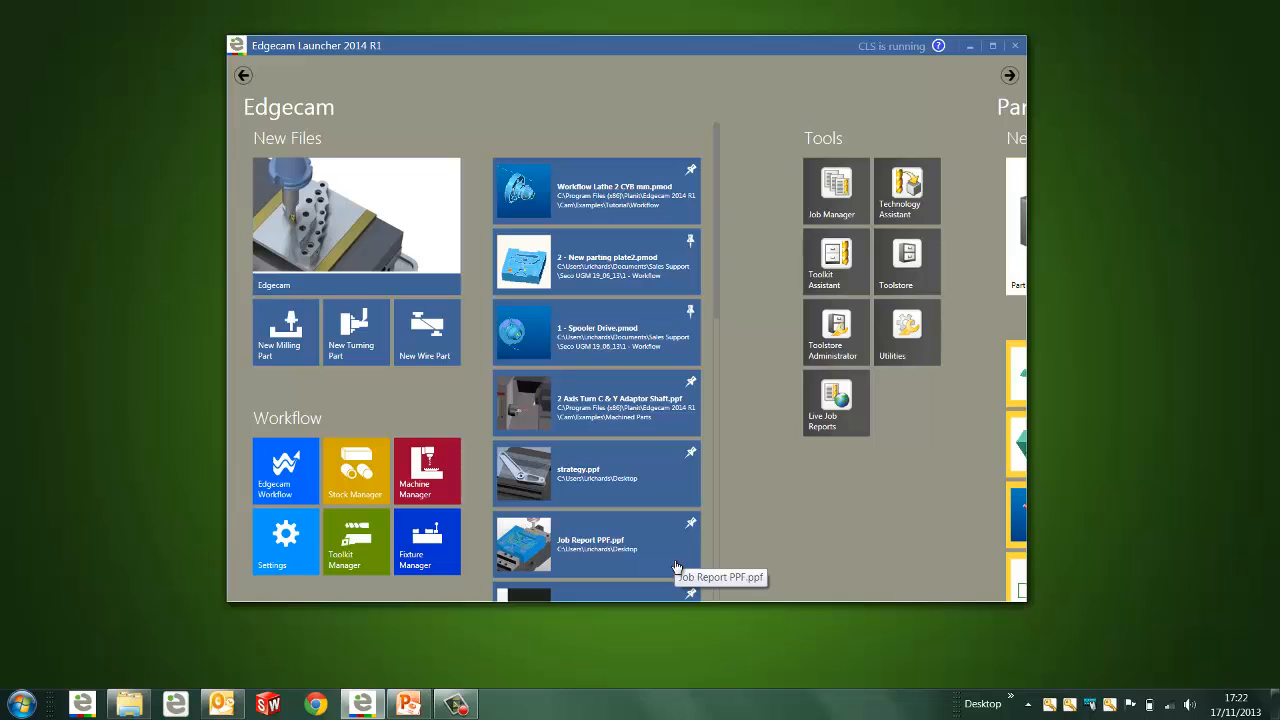
pyautogui.click(283, 484)
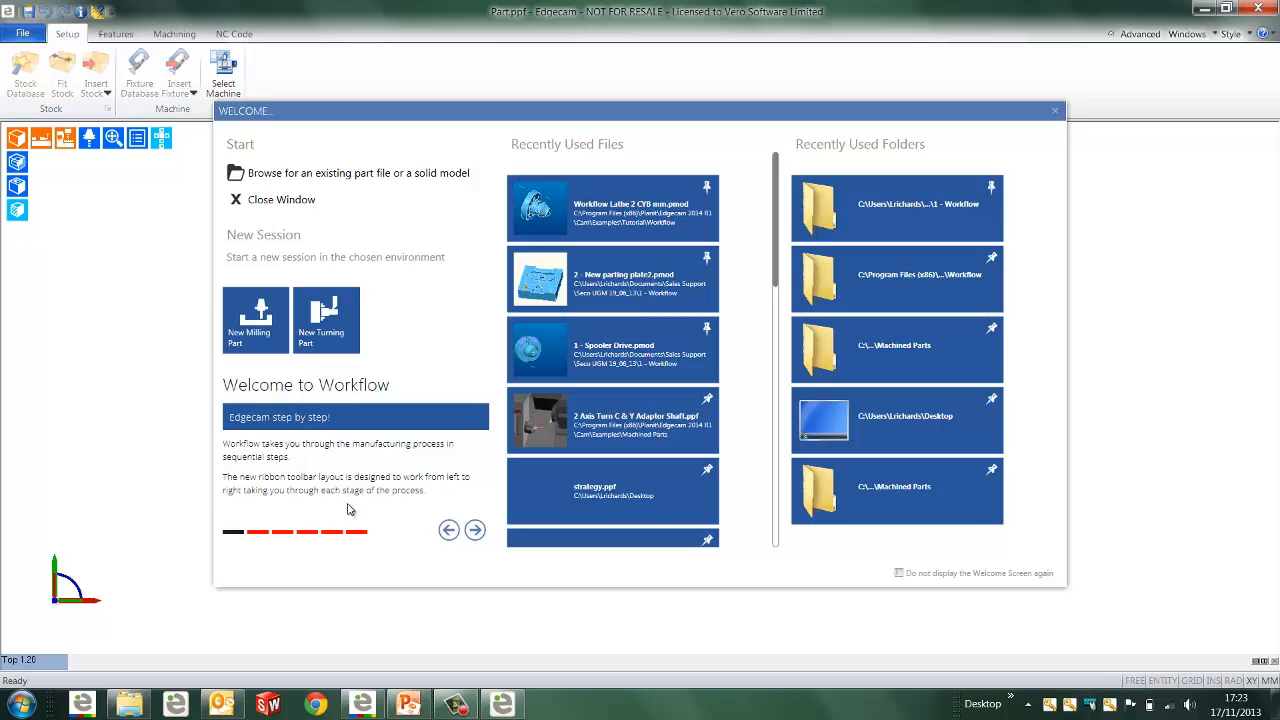
# Page through the welcome window's workflow introduction and open the recently used part Workflow Lathe 2 CYB mm.pmod
pyautogui.click(475, 530)
pyautogui.click(475, 530)
pyautogui.click(475, 530)
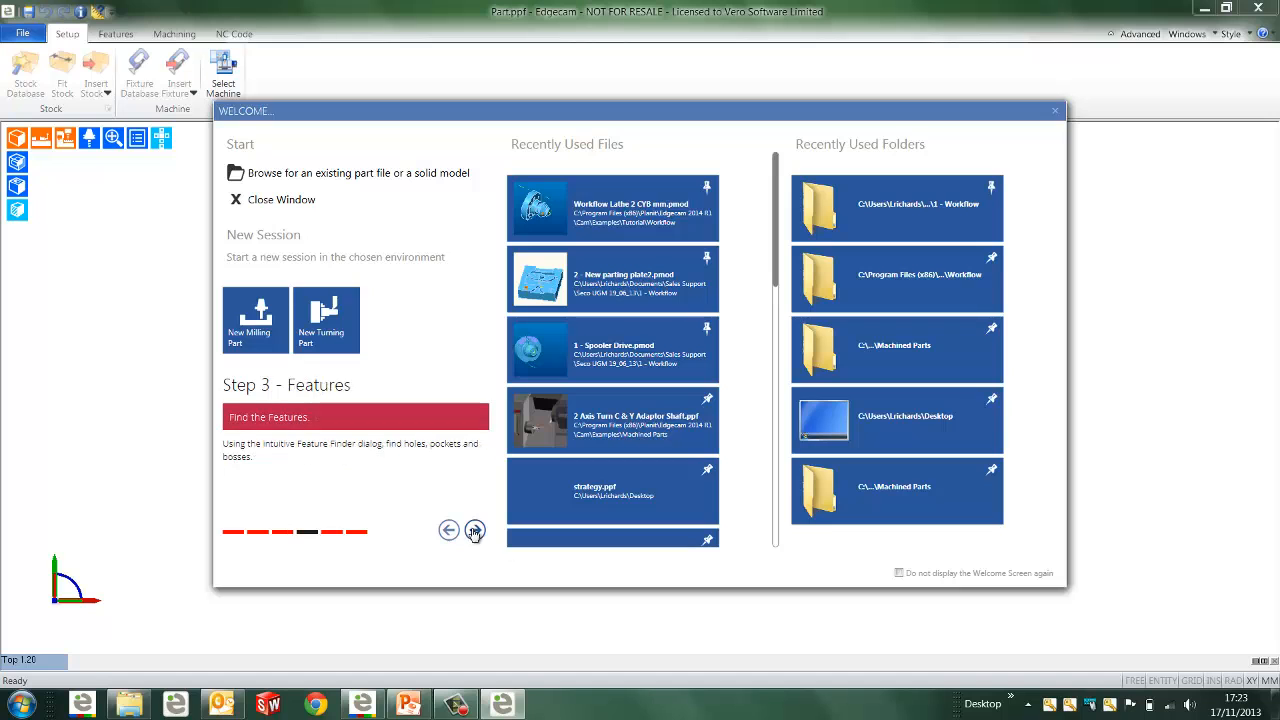
pyautogui.moveTo(779, 248)
pyautogui.mouseDown()
pyautogui.moveTo(779, 480)
pyautogui.moveTo(775, 231)
pyautogui.mouseUp()
pyautogui.click(580, 189)
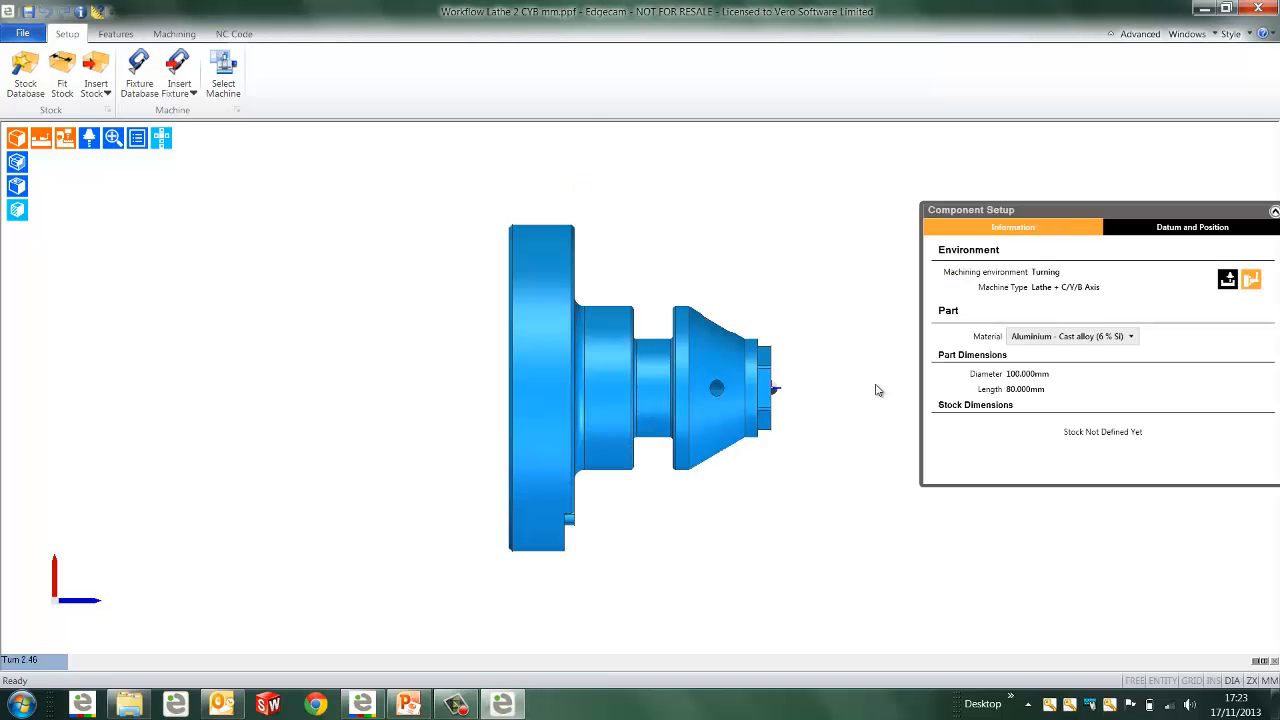
# Rotate the part about the C axis by four 45-degree steps in the component's position settings
pyautogui.moveTo(880, 394); pyautogui.dragTo(673, 433, button='middle')
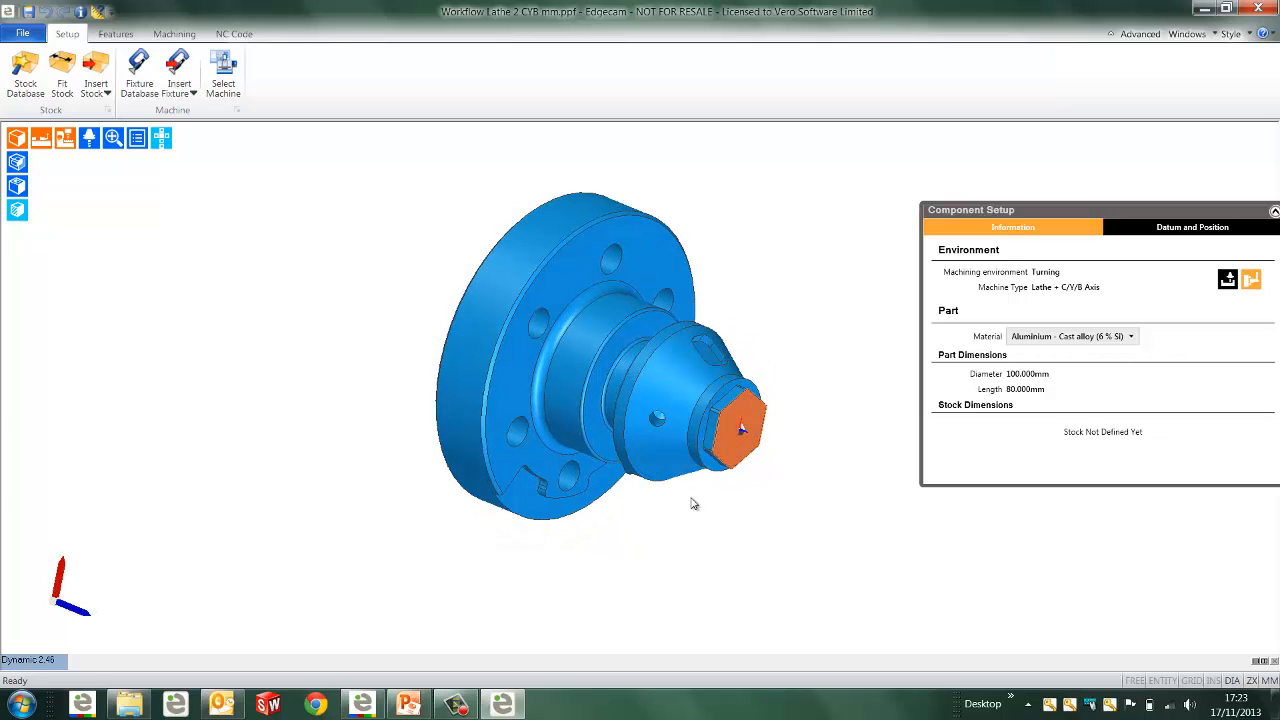
pyautogui.click(1192, 230)
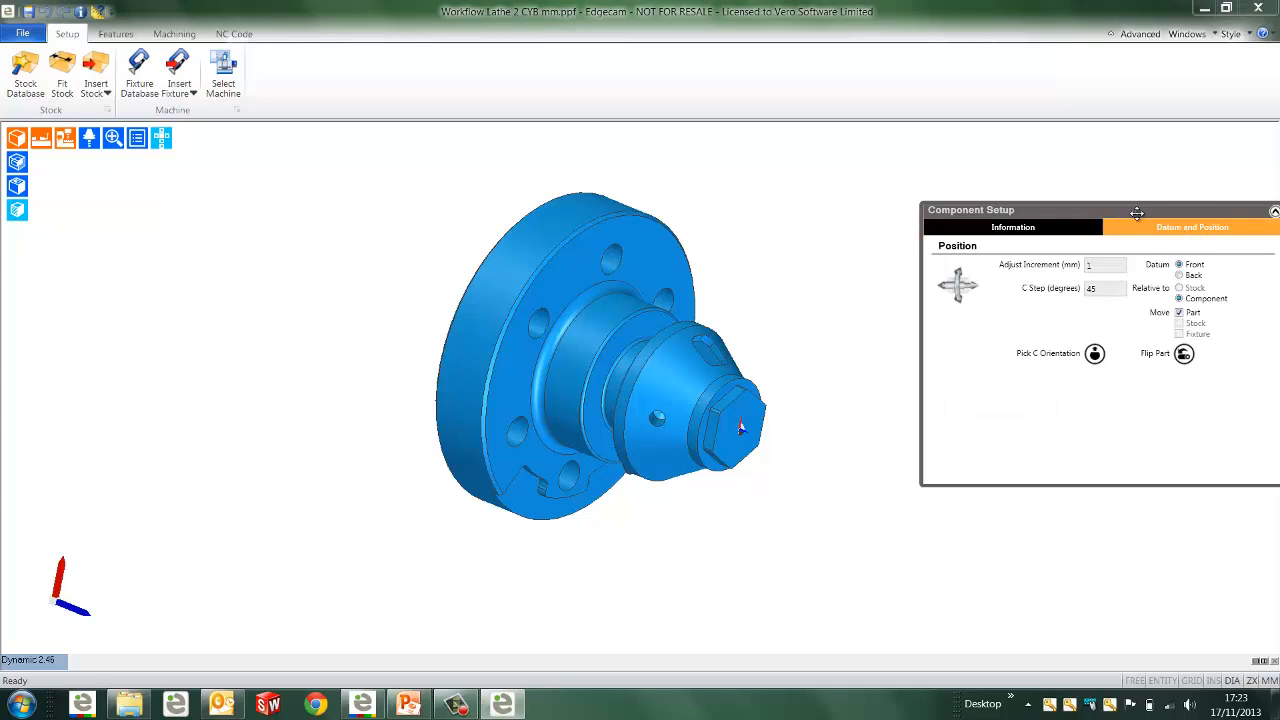
pyautogui.click(1121, 289)
pyautogui.click(958, 273)
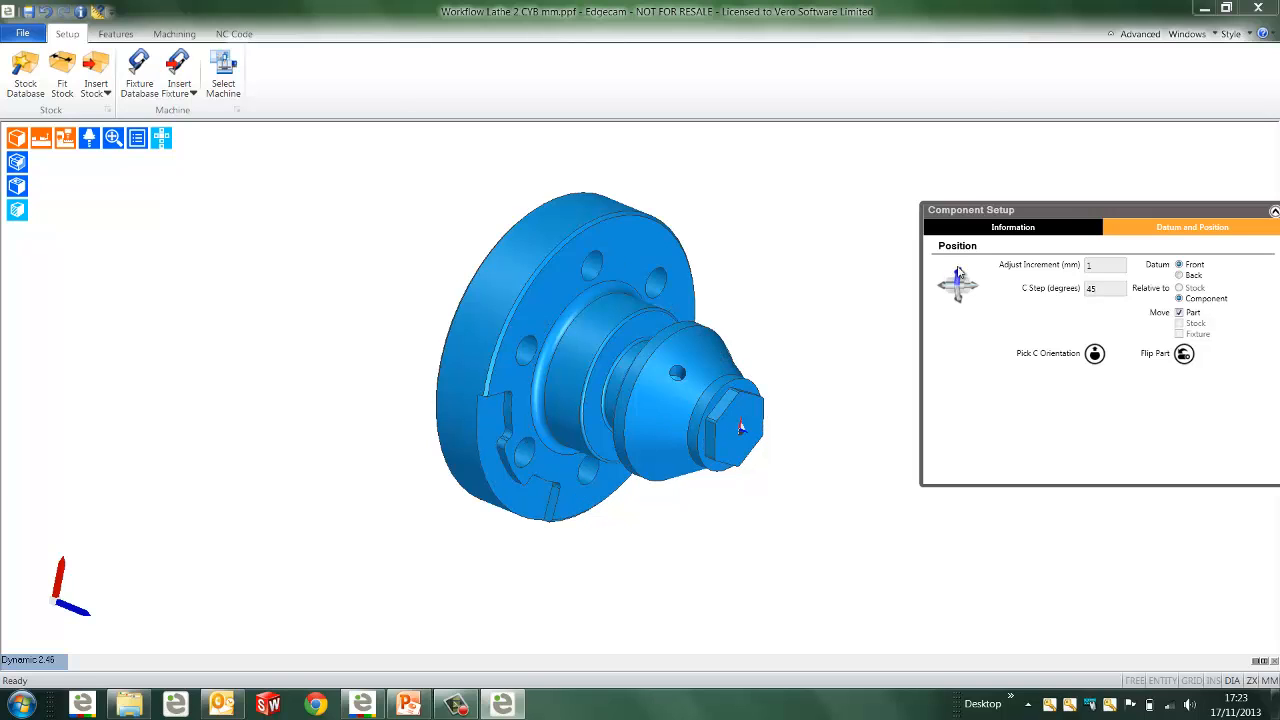
pyautogui.click(958, 273)
pyautogui.click(958, 273)
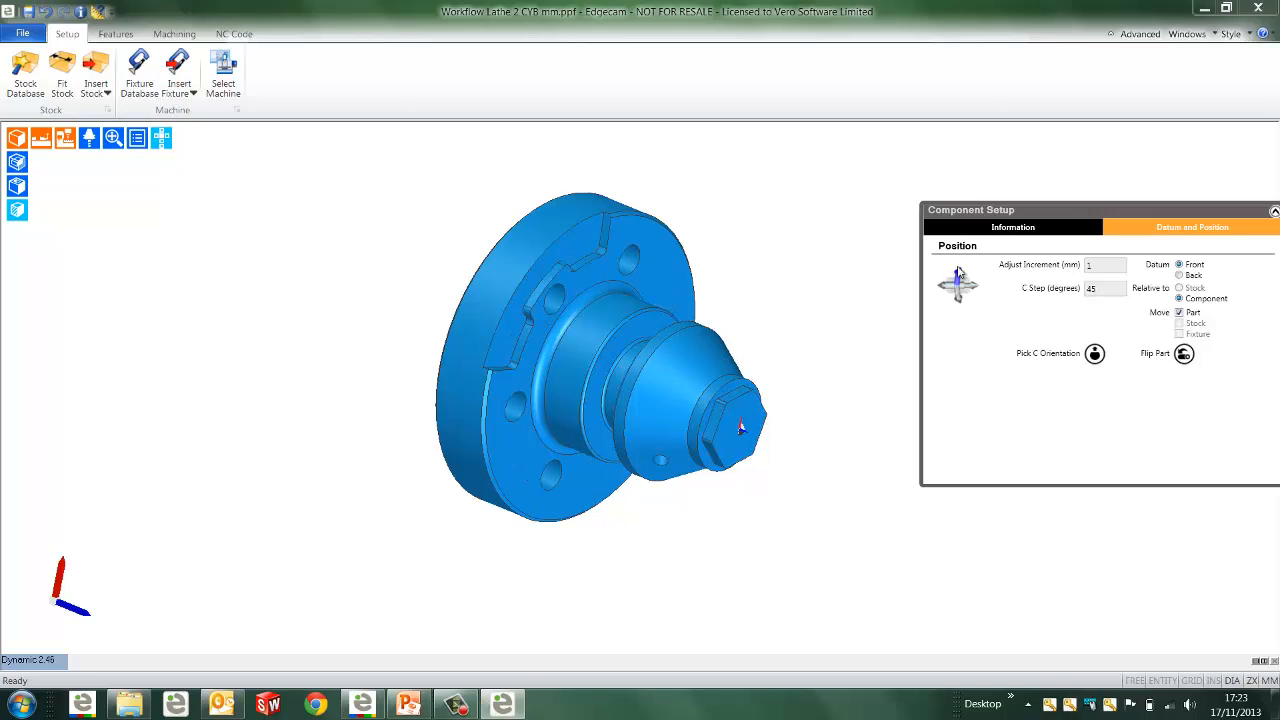
pyautogui.click(958, 273)
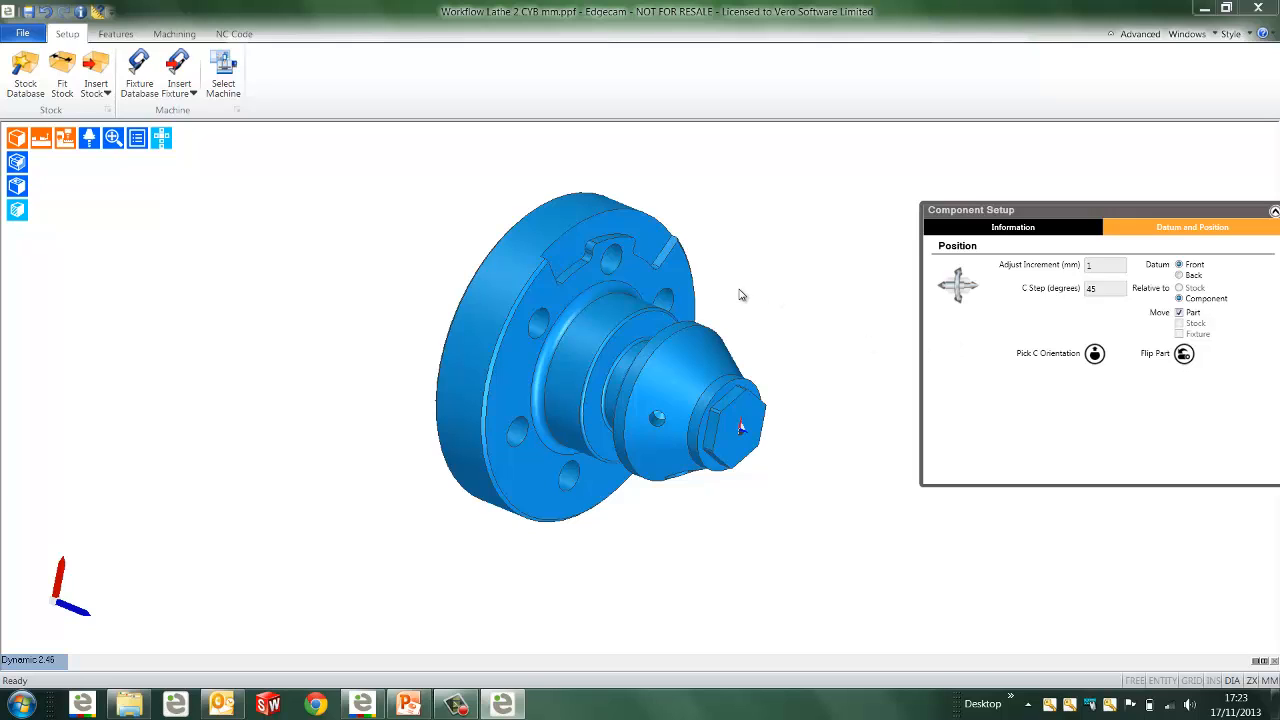
# Define the part's C orientation from the flange hole face nearest the top, inside the notched recess
pyautogui.click(1095, 354)
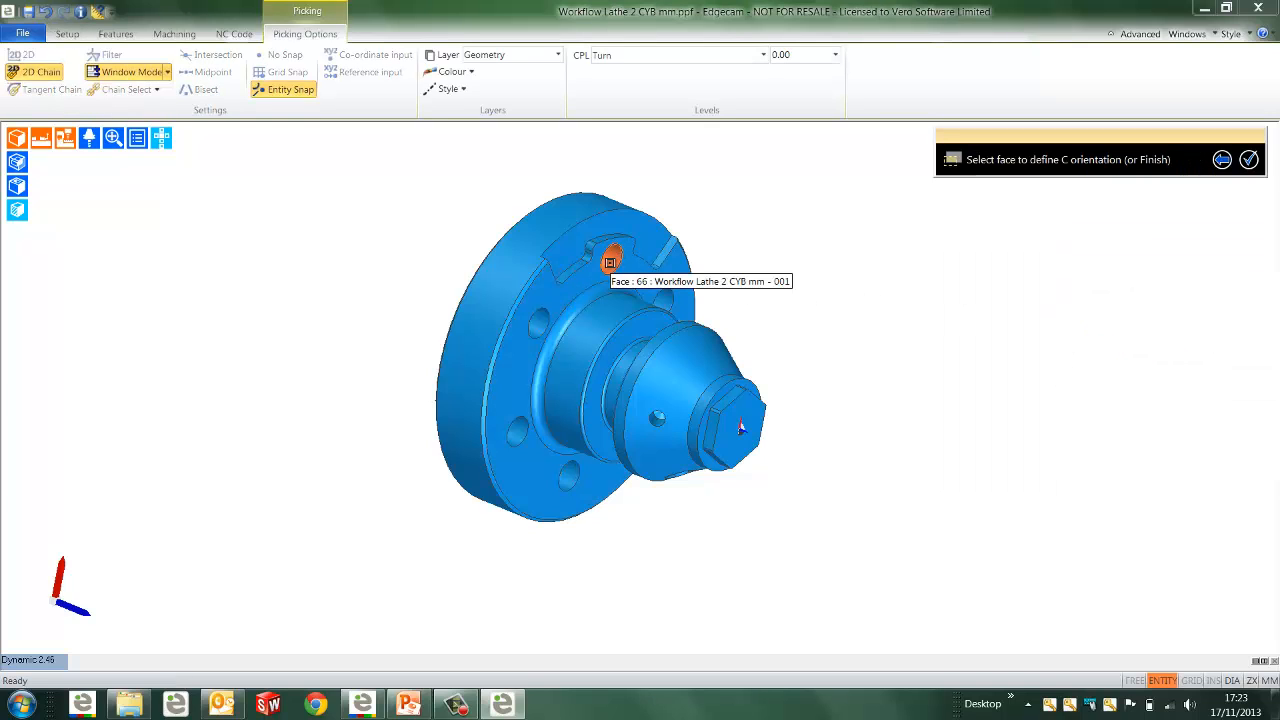
pyautogui.click(609, 262)
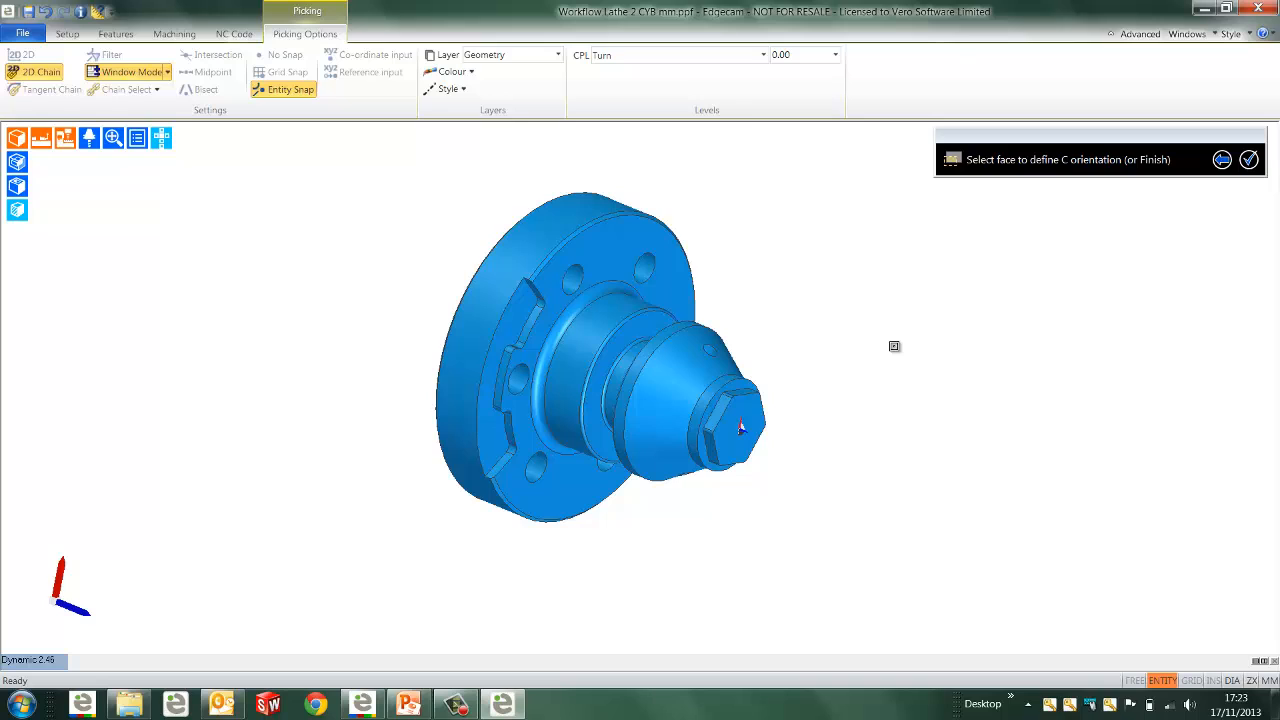
pyautogui.rightClick(894, 346)
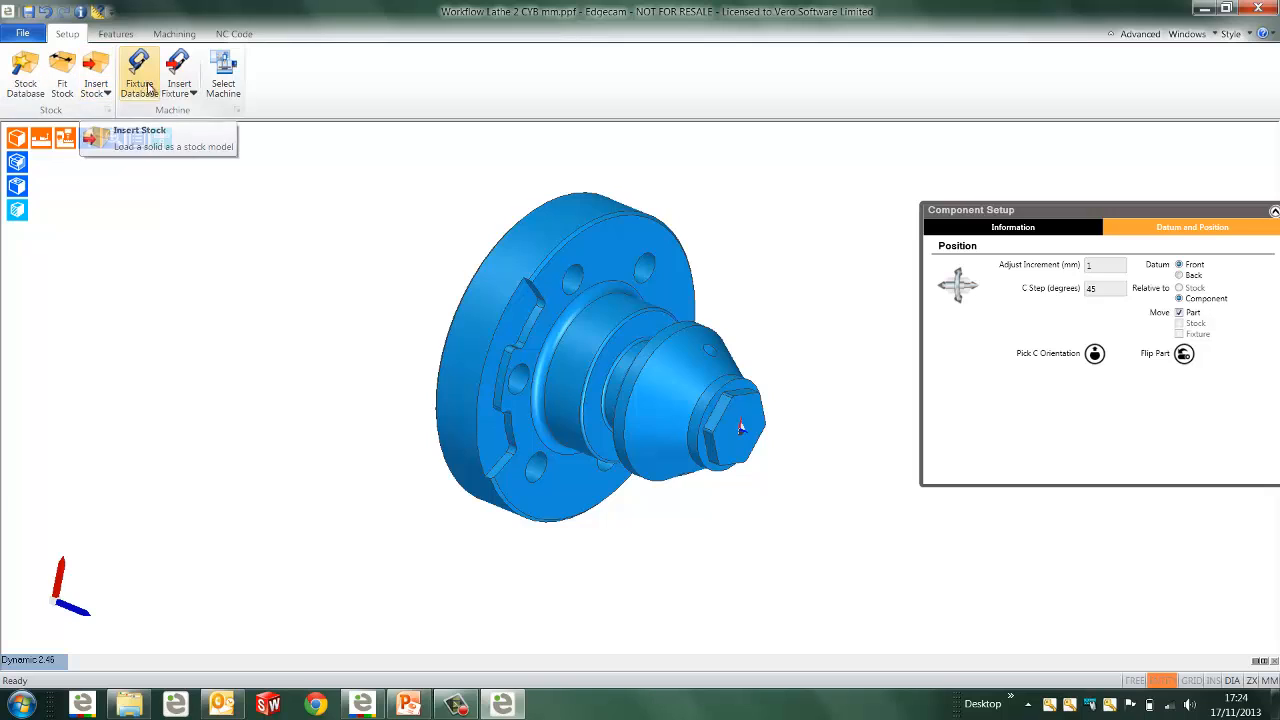
# Fit cylindrical stock with a 1 mm front face offset and a 20 mm back face offset, and show it shaded
pyautogui.click(62, 88)
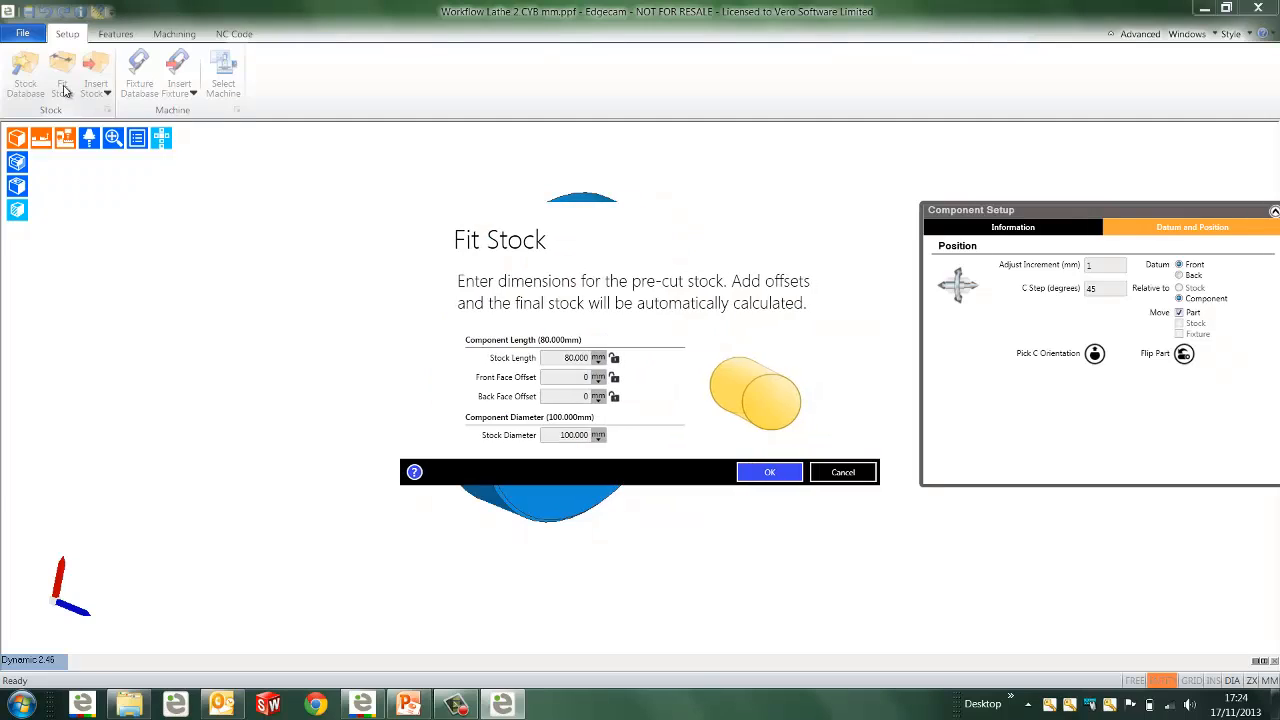
pyautogui.click(561, 359)
pyautogui.click(580, 377)
pyautogui.write('1')
pyautogui.click(582, 398)
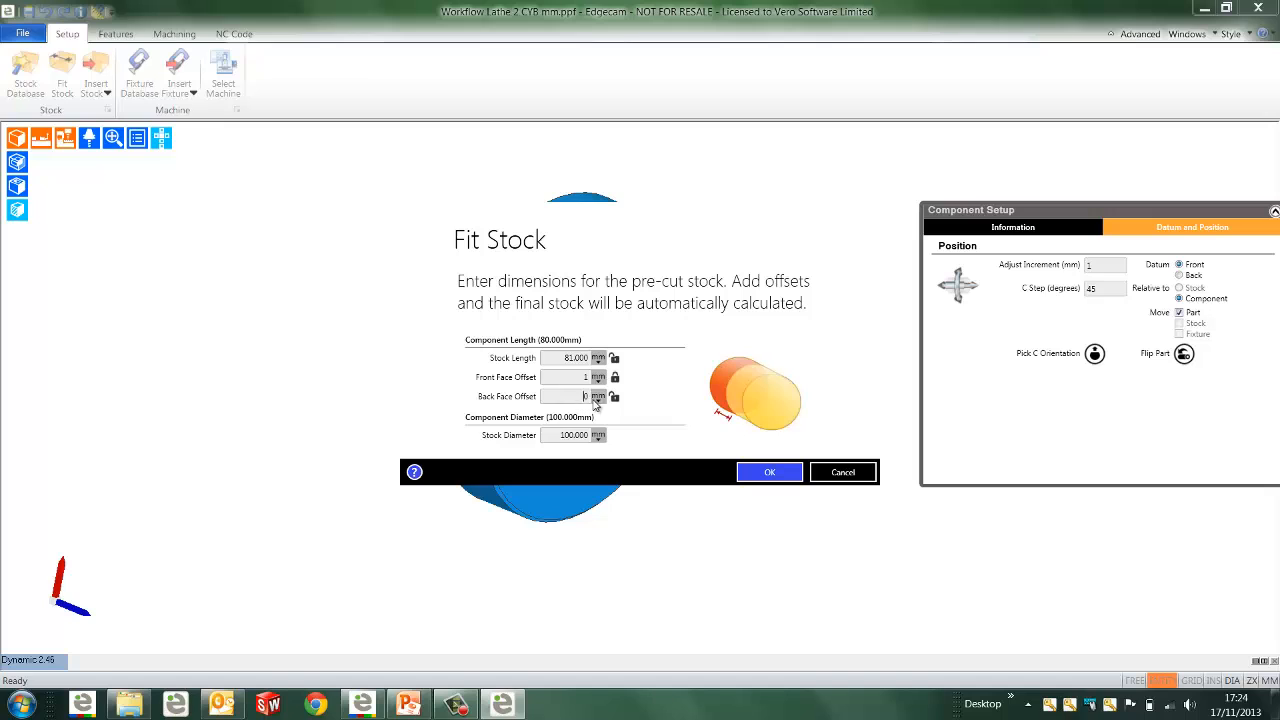
pyautogui.write('20')
pyautogui.click(757, 473)
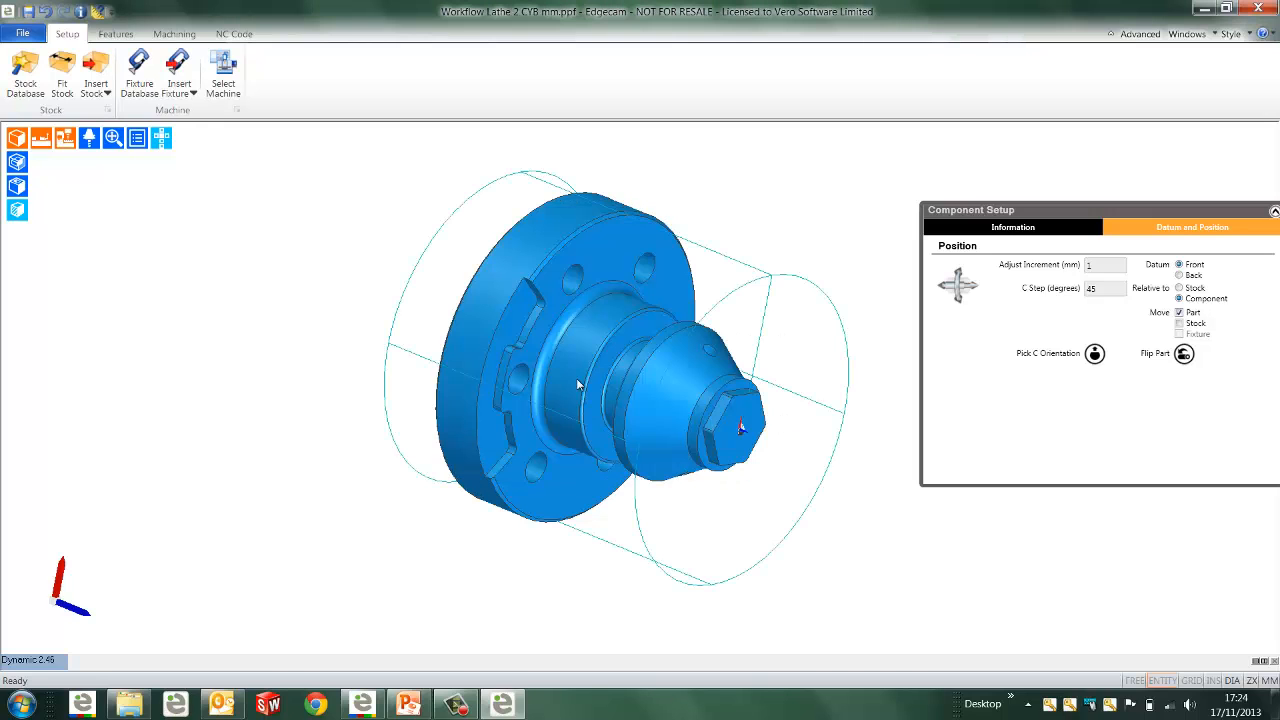
pyautogui.click(17, 161)
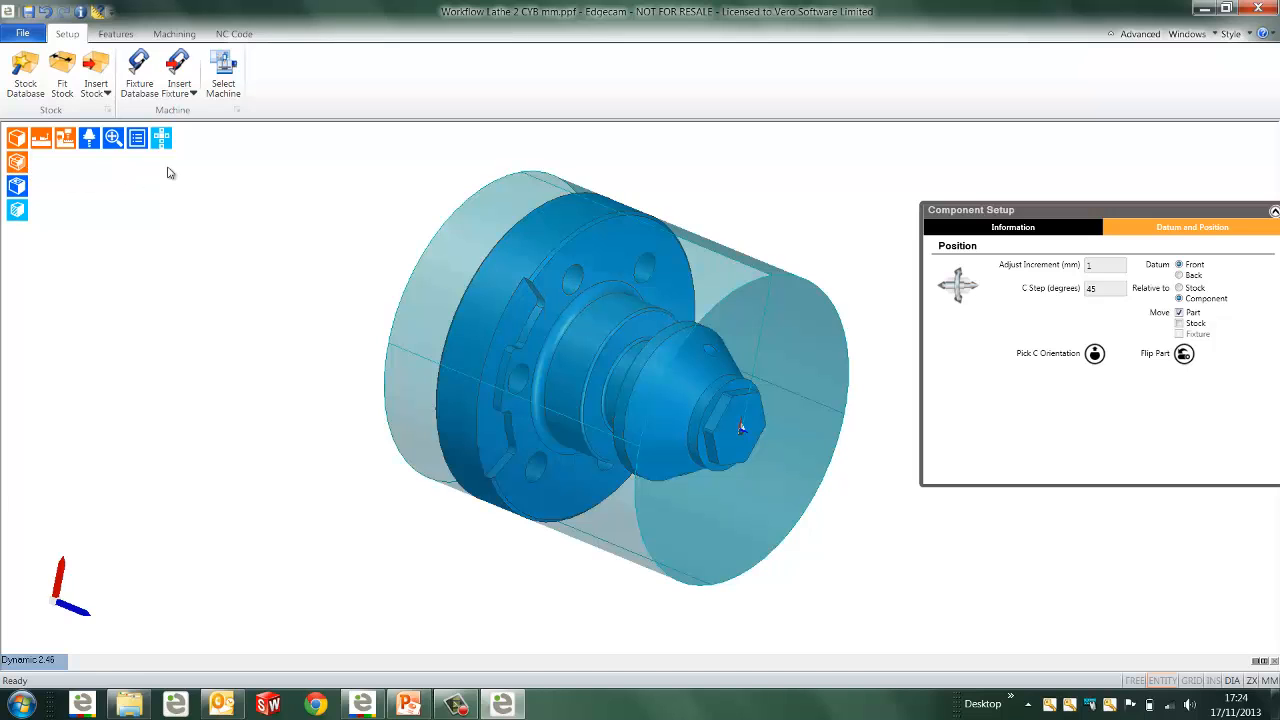
# Create a turning sequence with machine Sample Lathe 2 CYB mm.tcp and toolkit Workflow Lathe 2 CYB mm.123
pyautogui.click(220, 88)
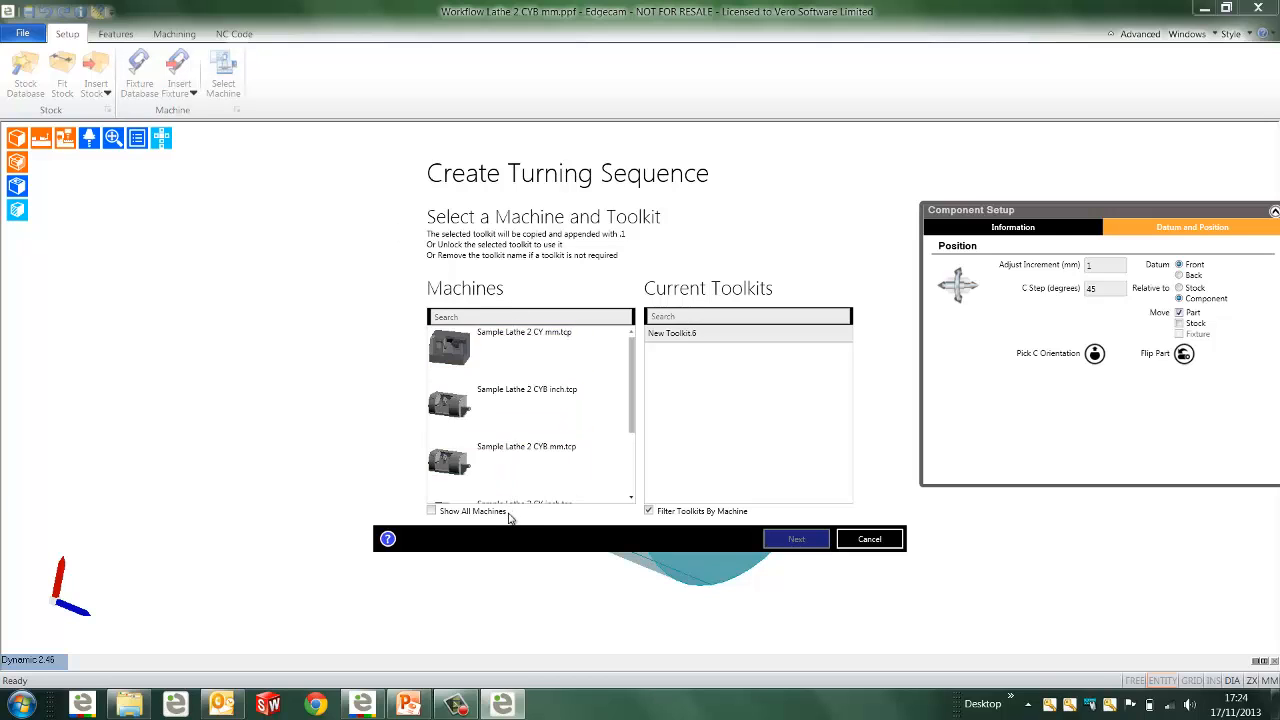
pyautogui.moveTo(634, 380); pyautogui.dragTo(634, 345)
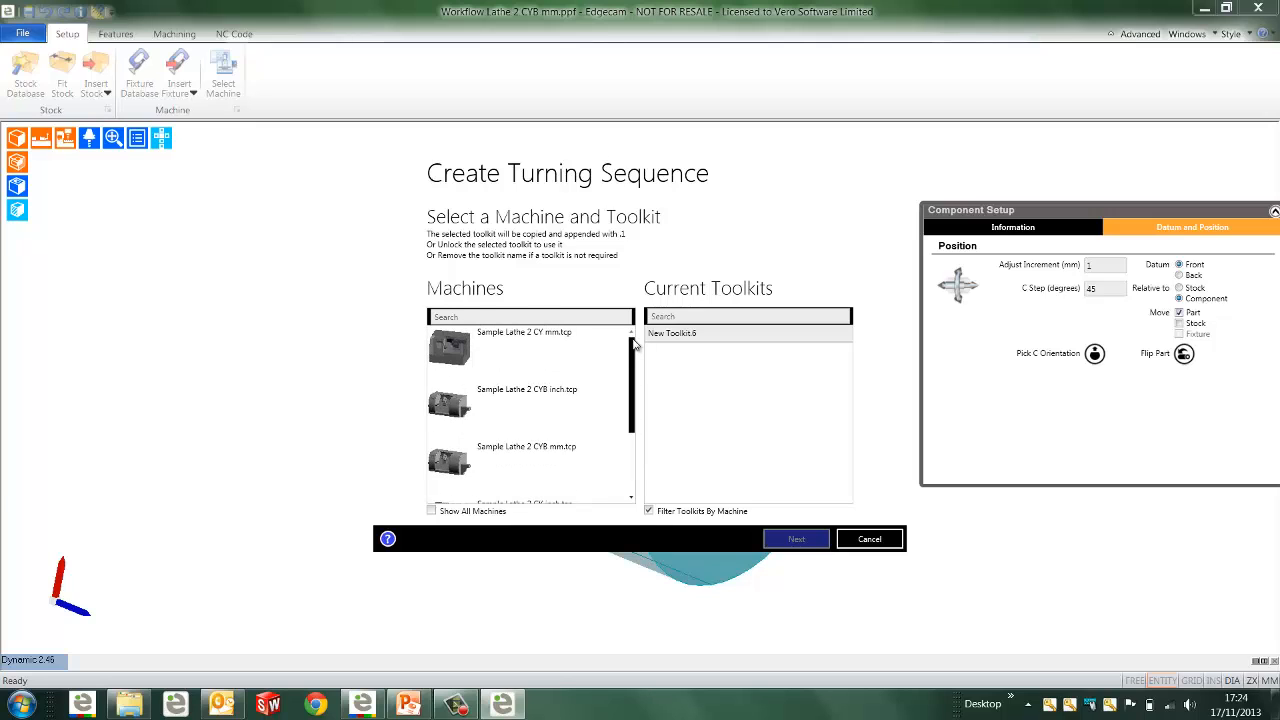
pyautogui.click(542, 462)
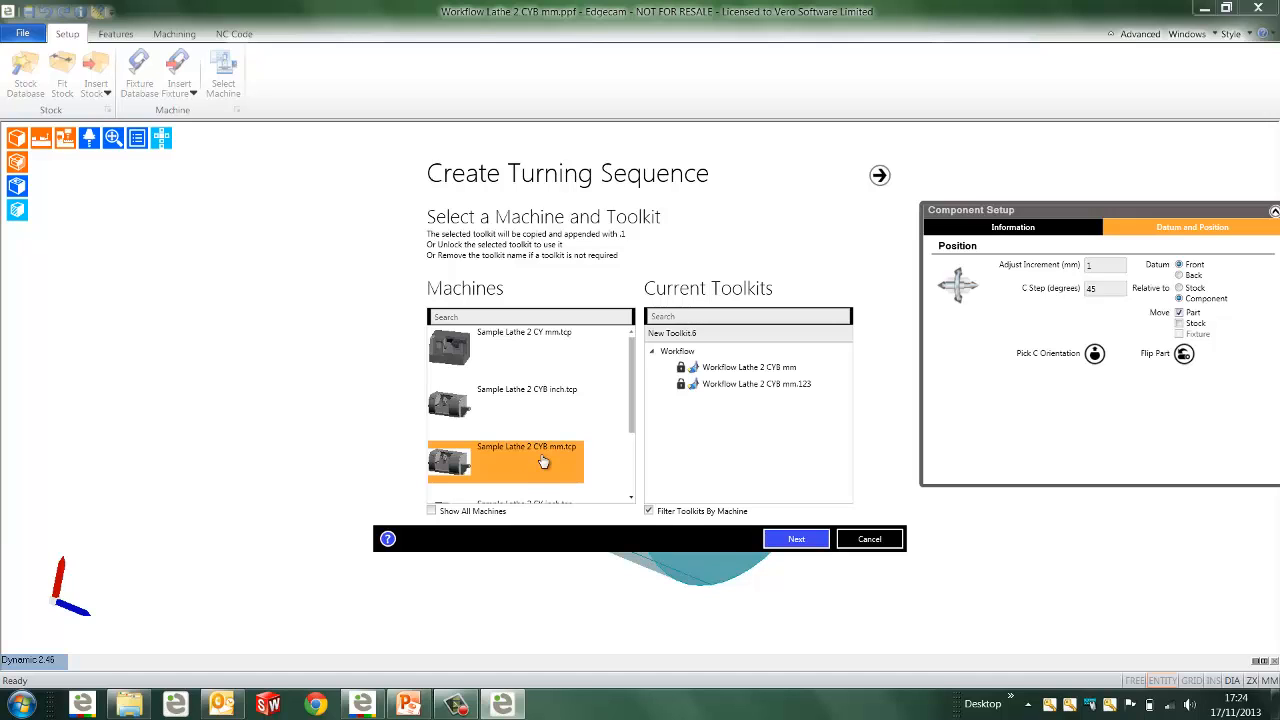
pyautogui.click(730, 388)
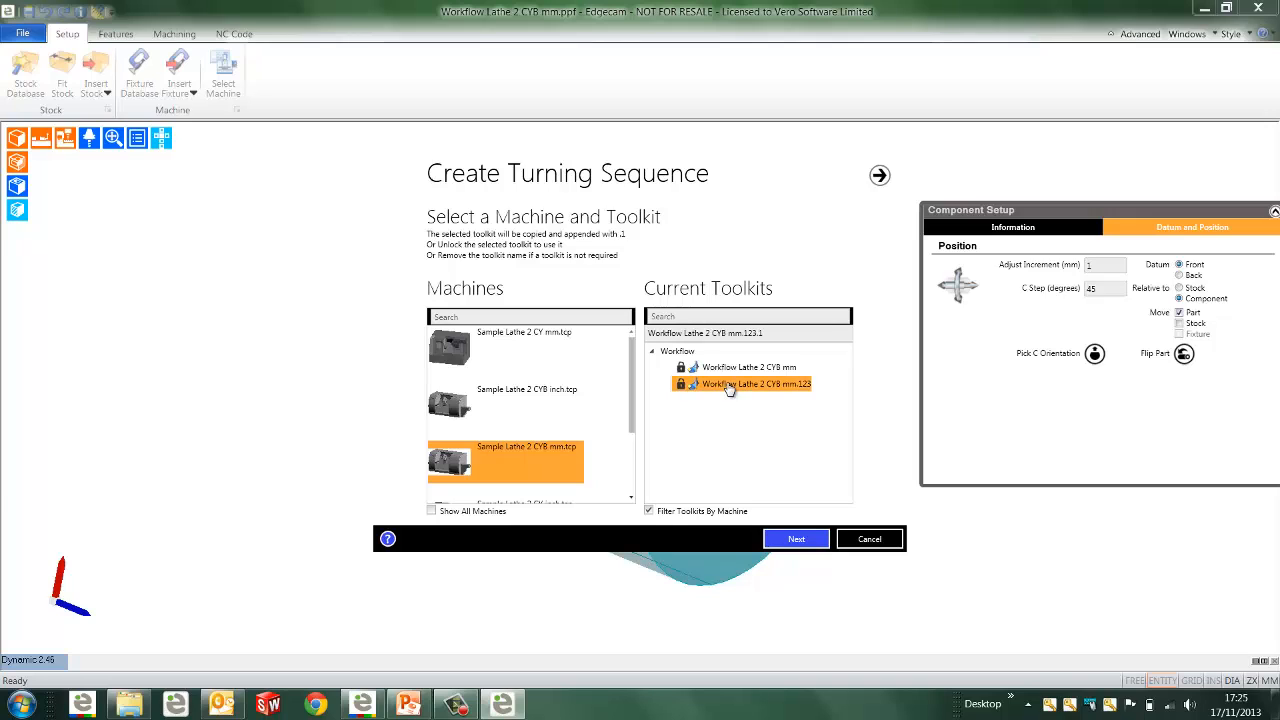
pyautogui.click(796, 541)
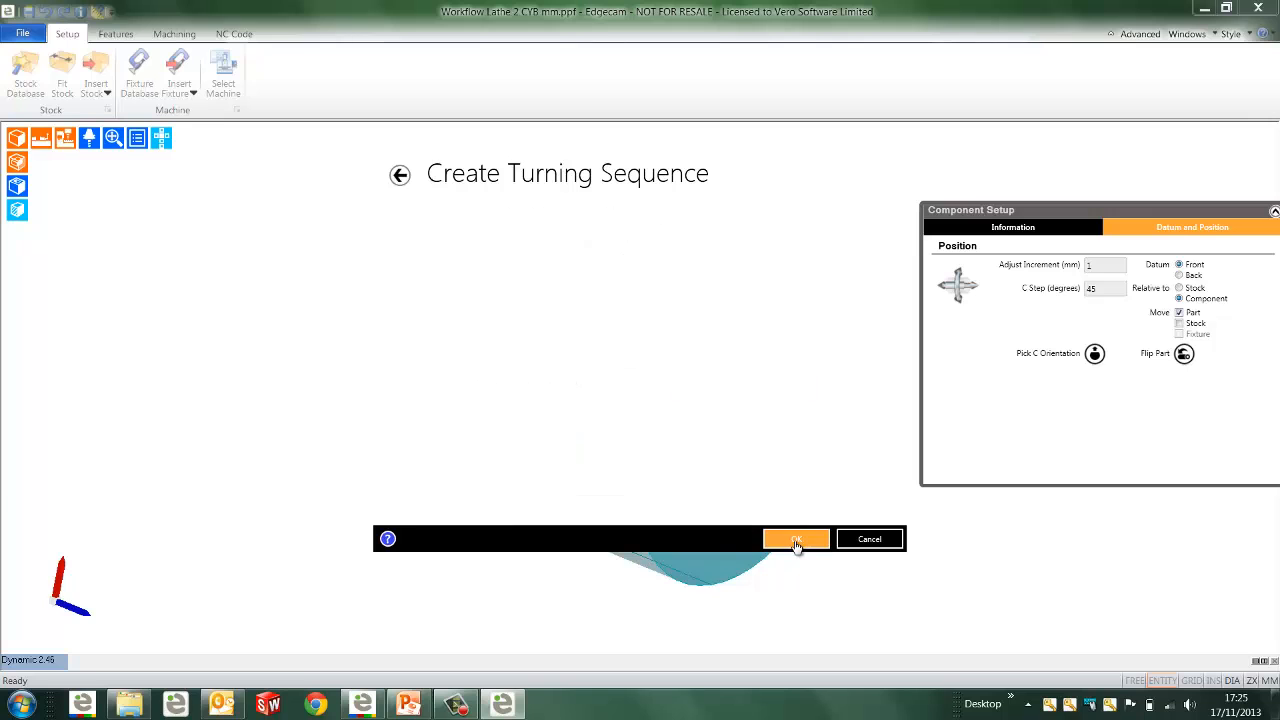
pyautogui.click(796, 541)
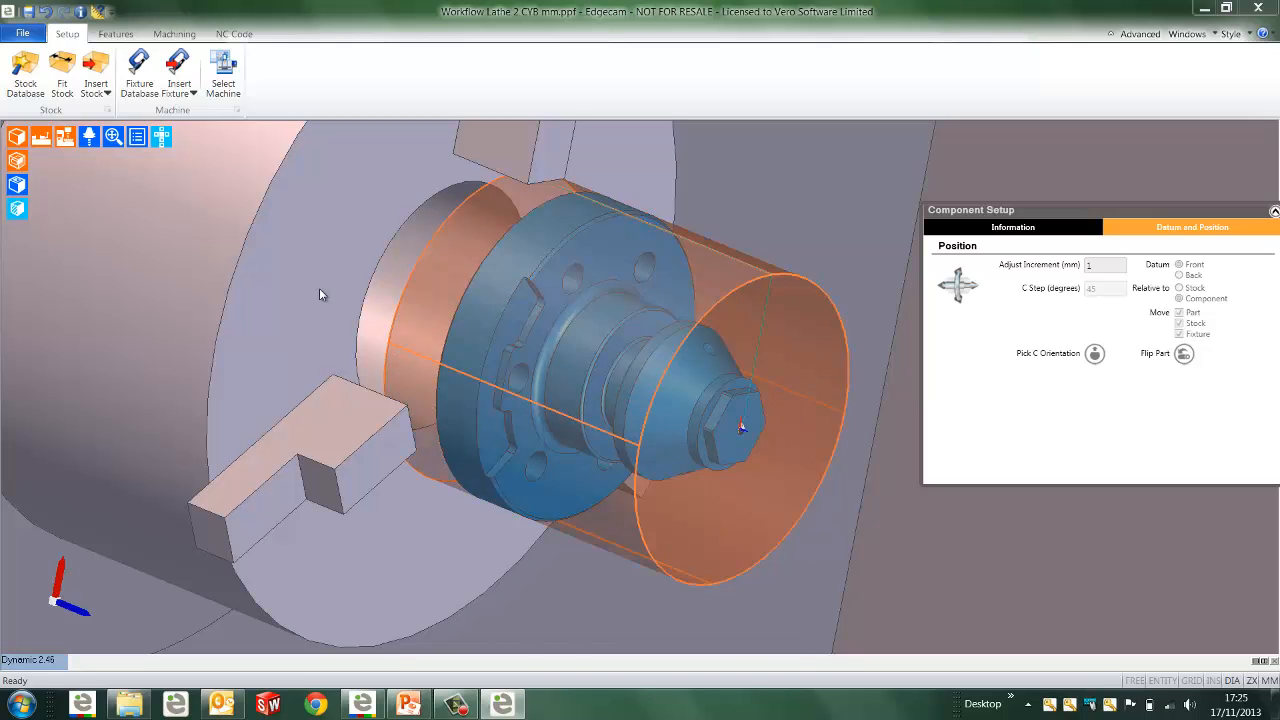
# Hide the machine and chuck around the part and go to the feature-finding stage
pyautogui.click(42, 143)
pyautogui.click(64, 137)
pyautogui.click(106, 35)
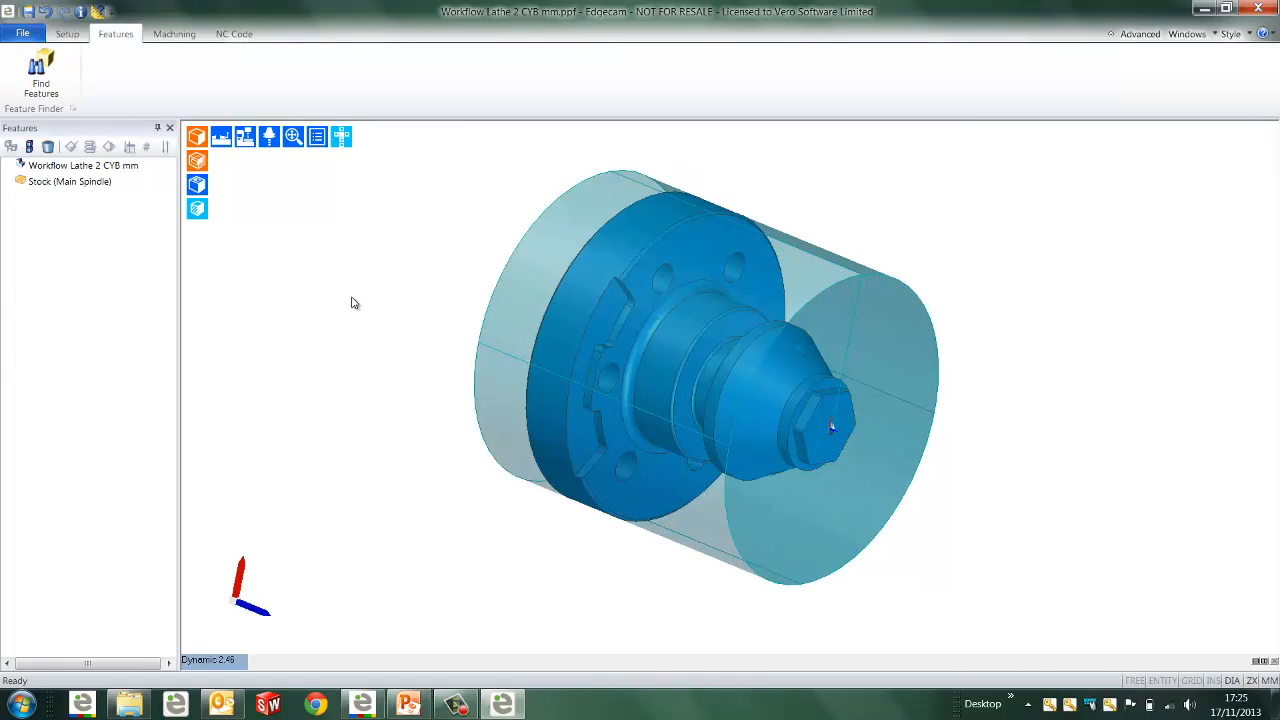
# Find the part's turning and milling features with the preset options, picking the pocket face on the cone as an individual face
pyautogui.click(41, 75)
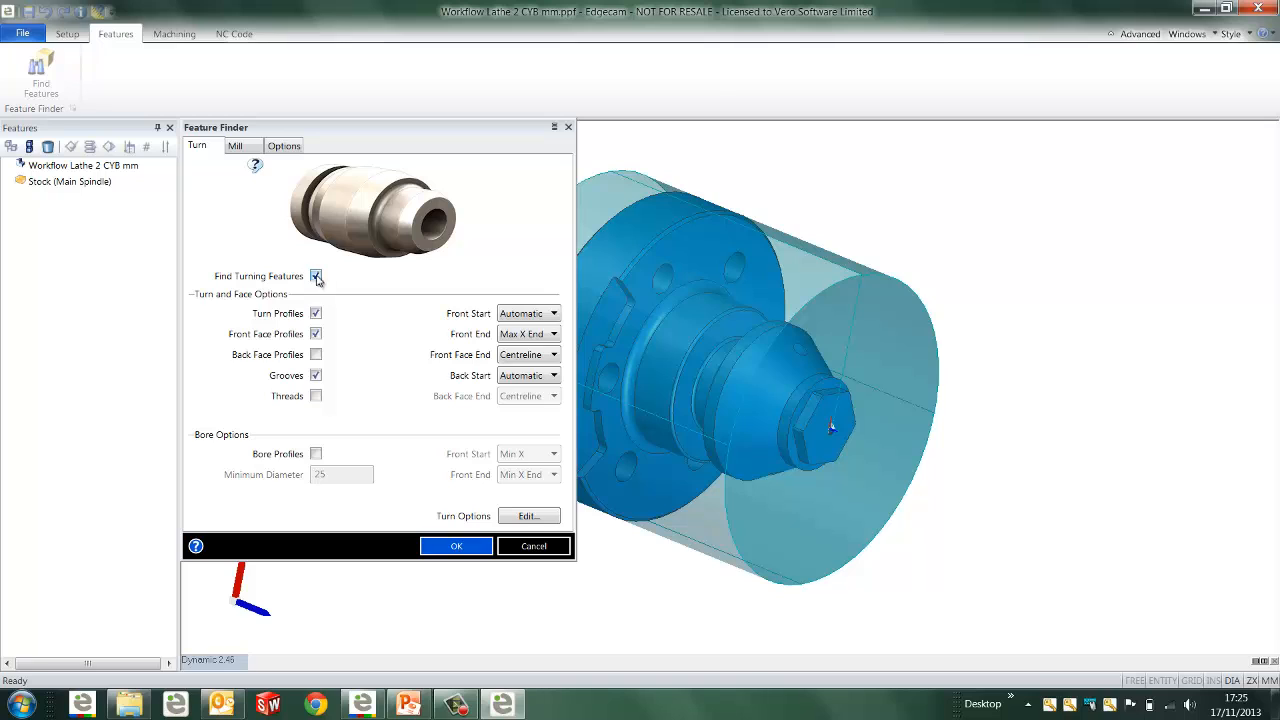
pyautogui.click(238, 147)
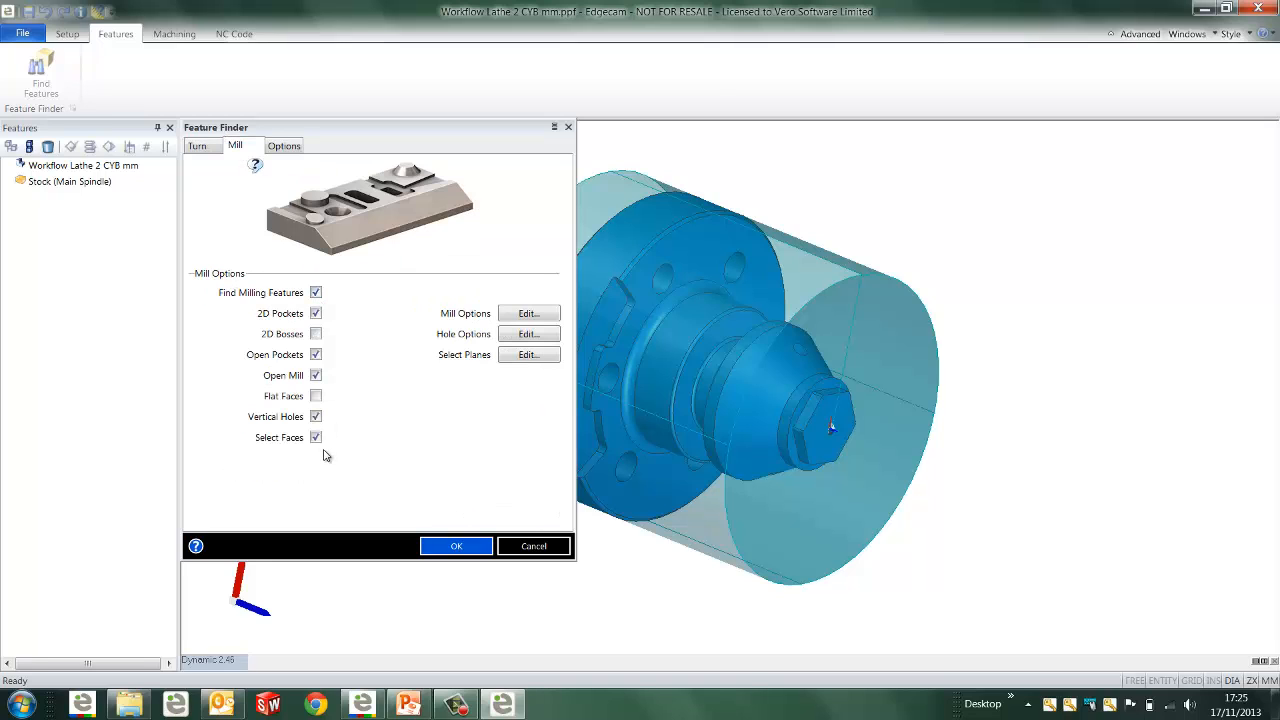
pyautogui.click(449, 548)
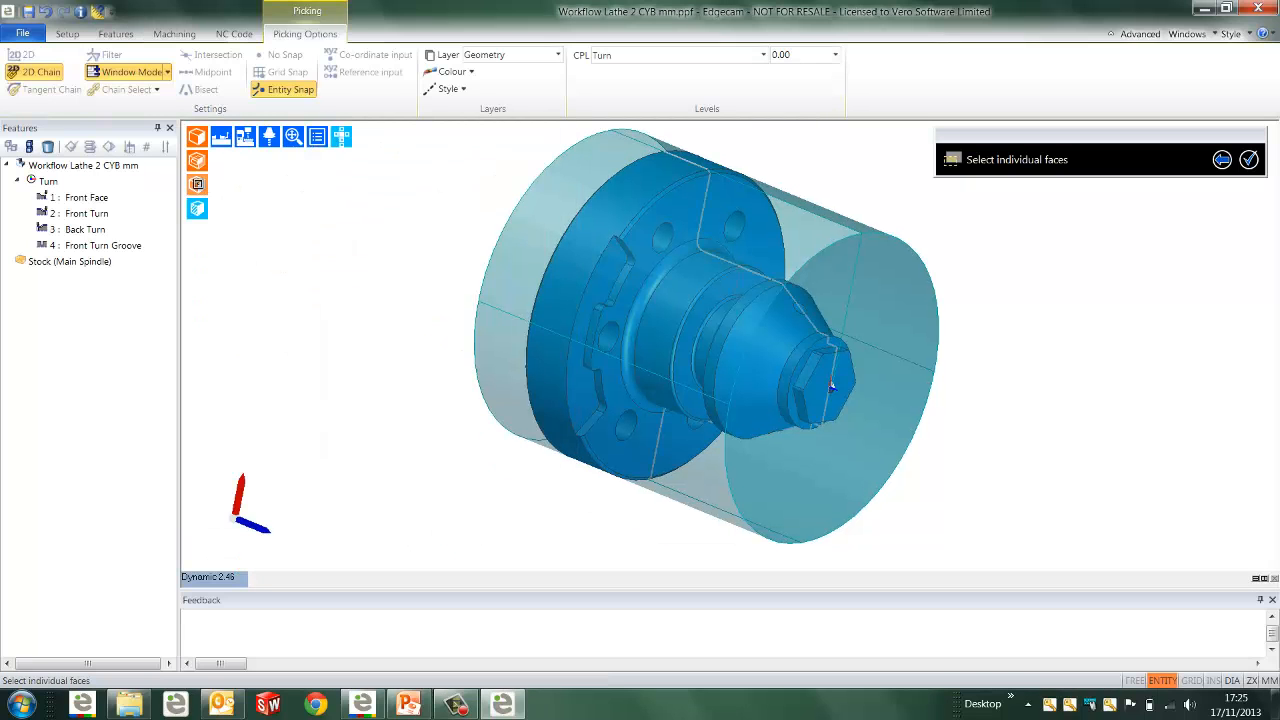
pyautogui.click(197, 162)
pyautogui.moveTo(680, 345); pyautogui.dragTo(556, 534, button='middle')
pyautogui.click(818, 350)
pyautogui.rightClick(1019, 374)
pyautogui.moveTo(1014, 394); pyautogui.dragTo(788, 388, button='middle')
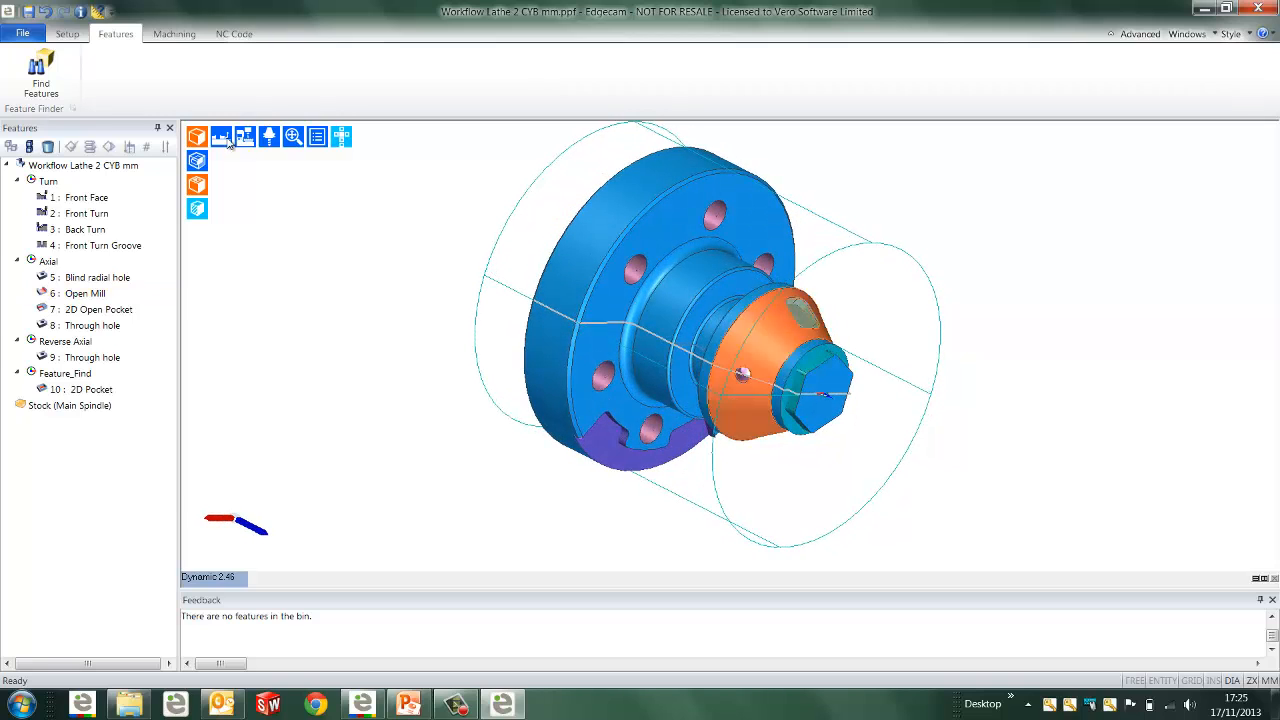
# Go to the machining stage, briefly check the advanced commands, and generate the machining plan for the found features
pyautogui.click(175, 34)
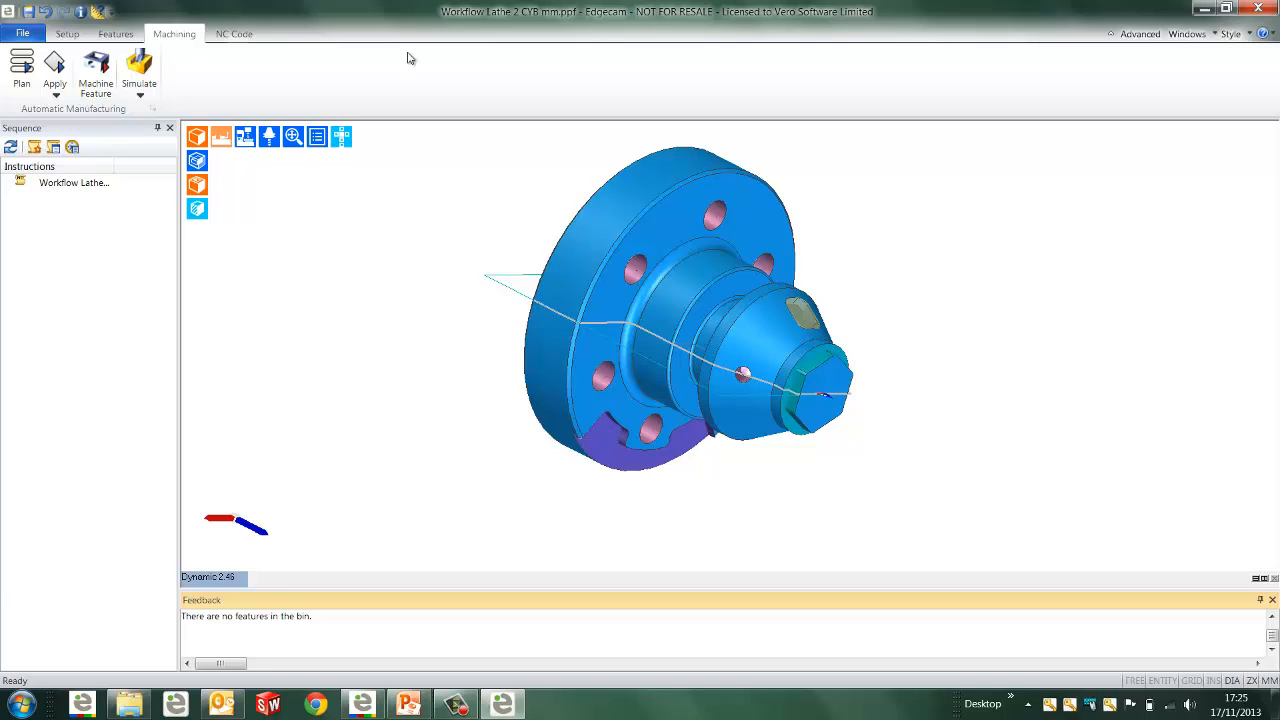
pyautogui.click(1140, 34)
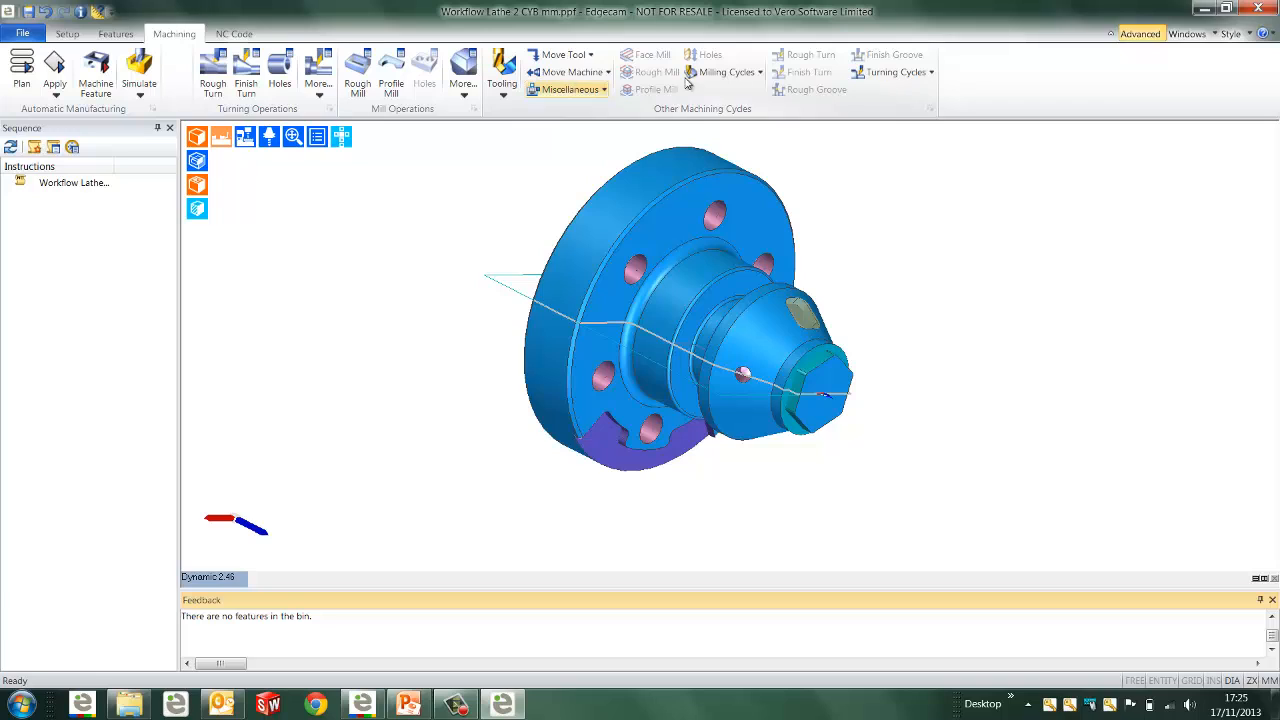
pyautogui.click(1142, 35)
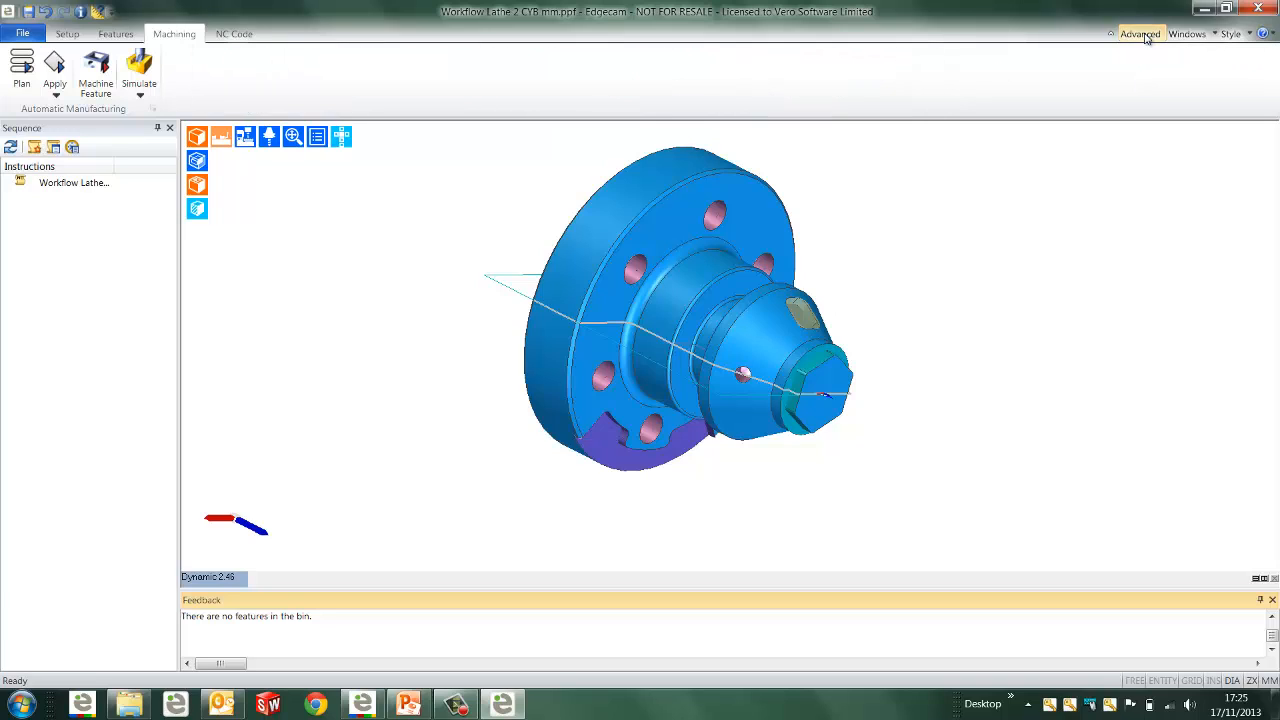
pyautogui.click(20, 86)
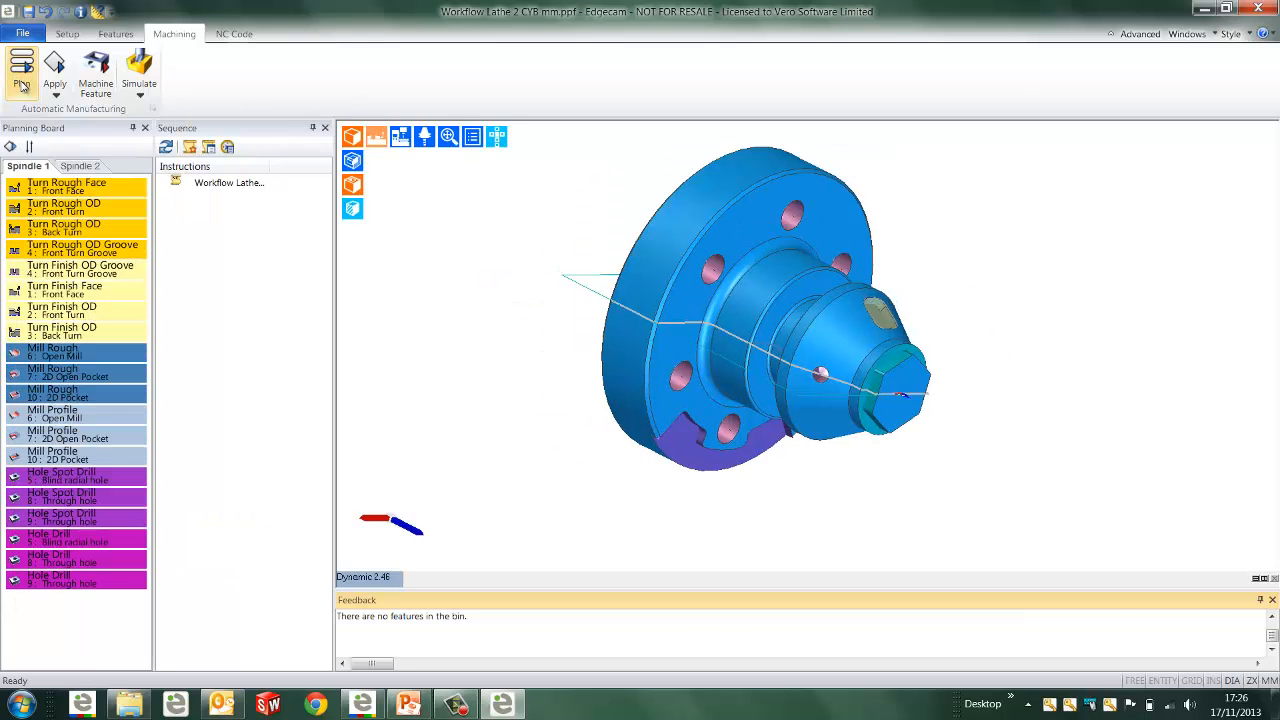
# Move the Open Mill feature's Mill Rough operation directly after Turn Finish Face on the Spindle 1 planning board
pyautogui.click(63, 186)
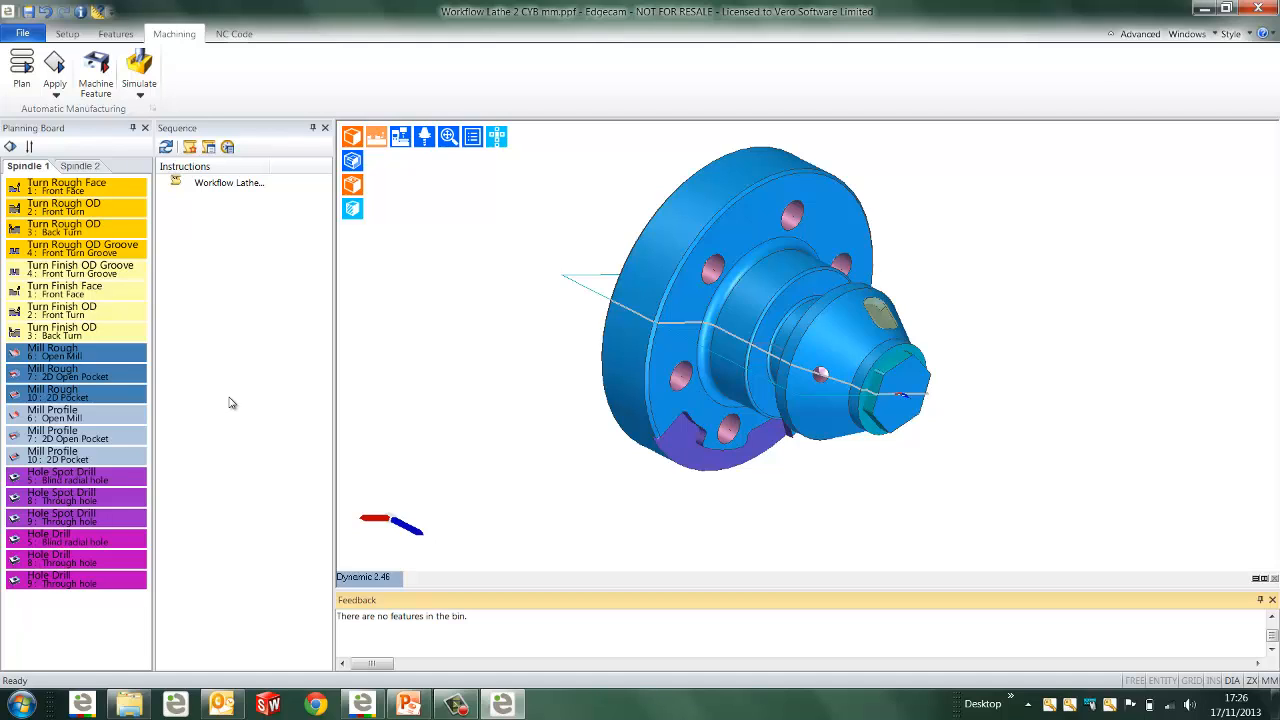
pyautogui.click(78, 358)
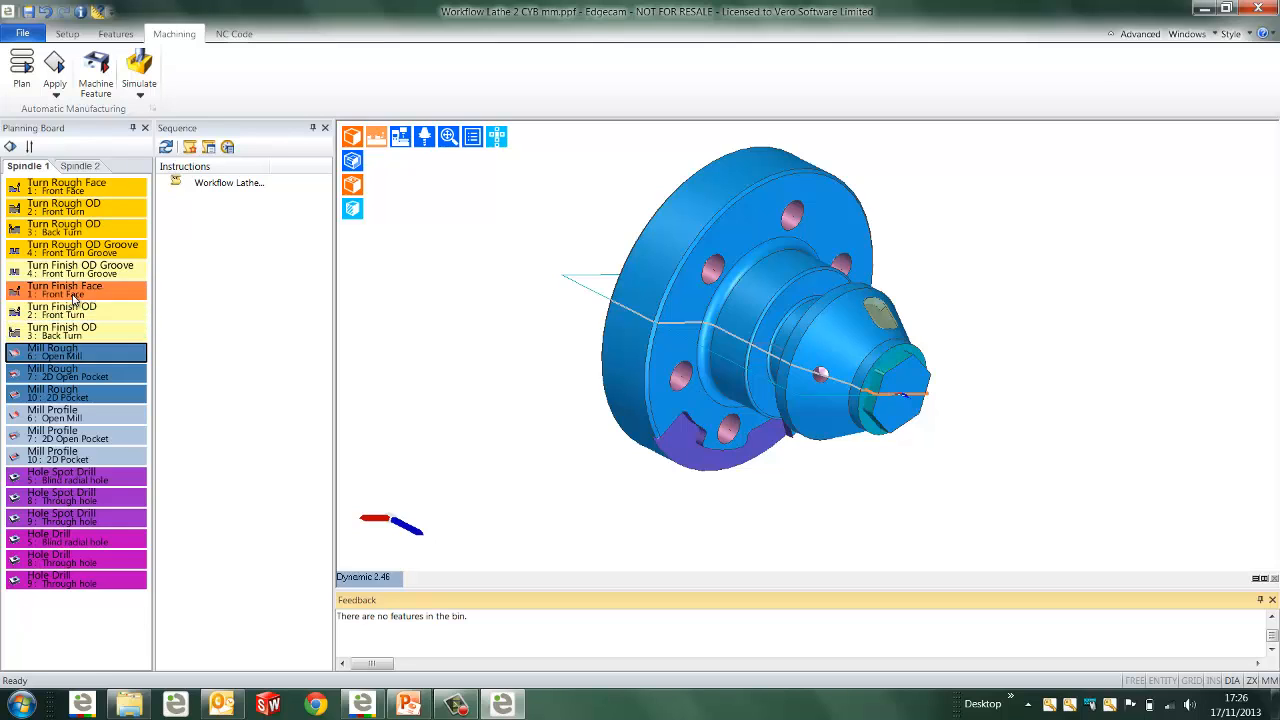
pyautogui.moveTo(73, 297); pyautogui.dragTo(73, 298)
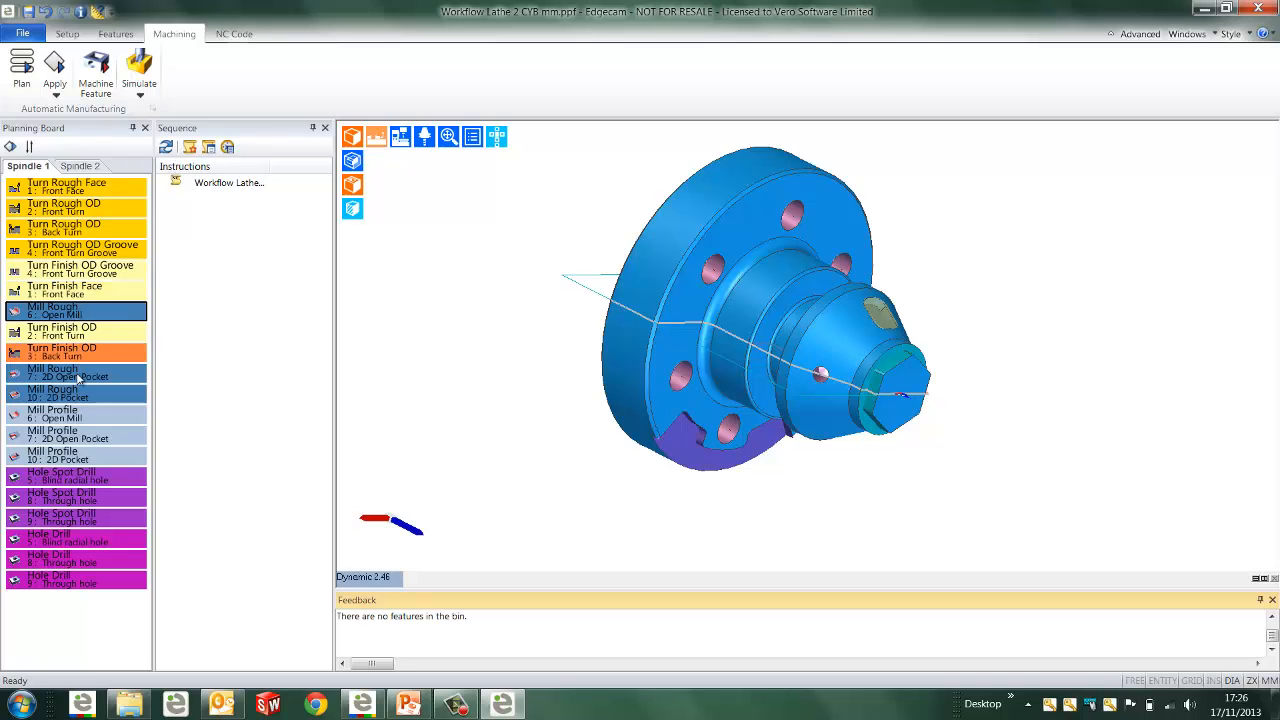
# Move the 2D Open Pocket's Mill Rough ahead of Turn Finish Face and try moving the blind radial hole's Hole Drill earlier
pyautogui.moveTo(80, 378); pyautogui.dragTo(84, 283)
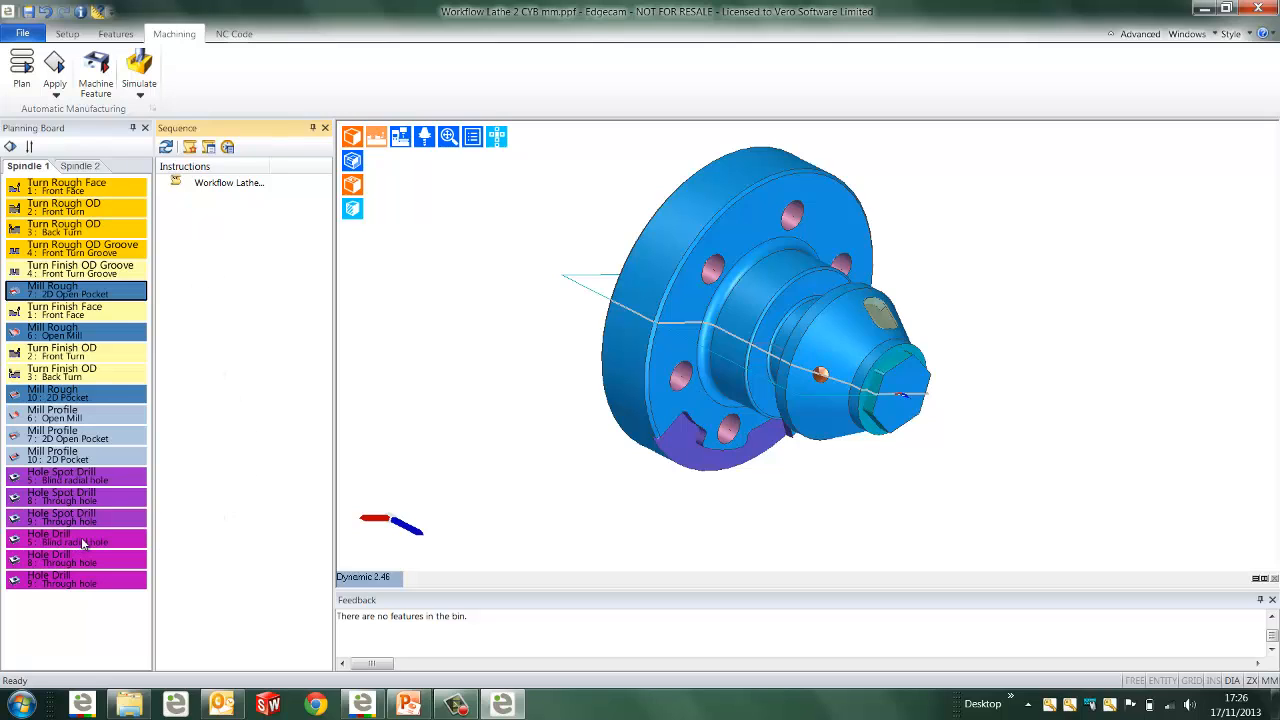
pyautogui.moveTo(83, 543); pyautogui.dragTo(84, 456)
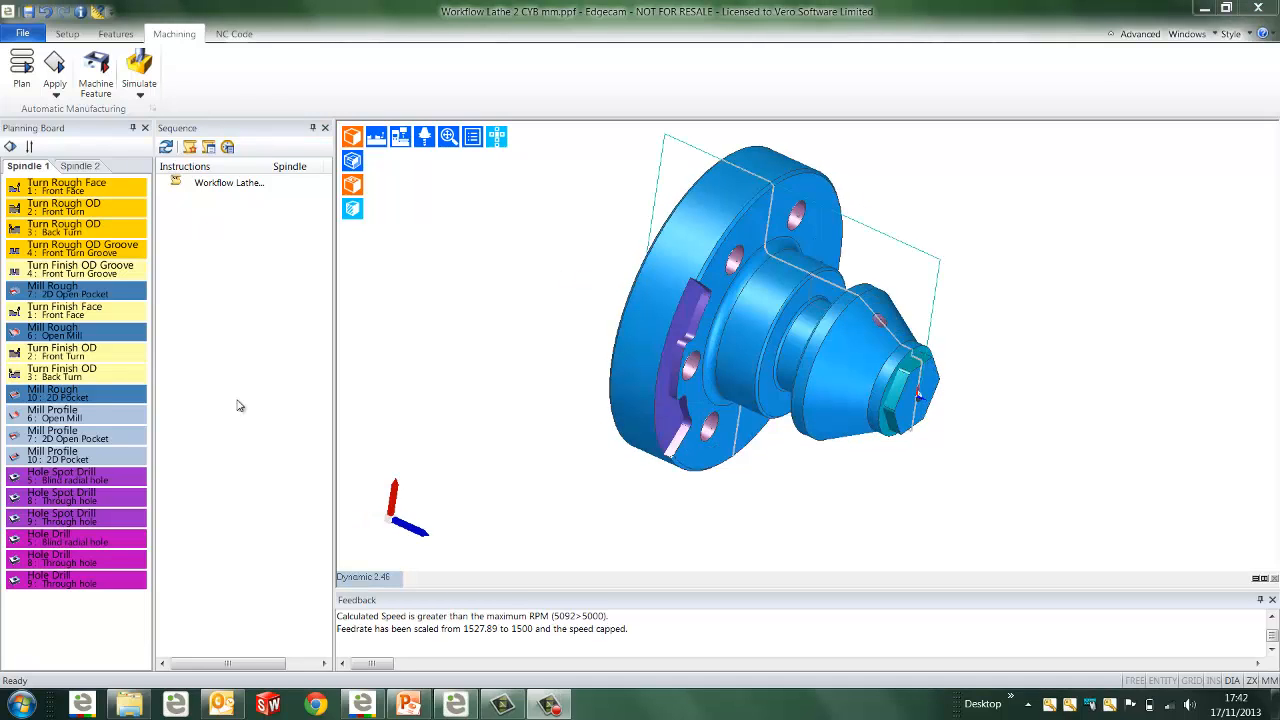
# Move the Open Mill and 2D Open Pocket Mill Rough operations after the Back Turn's Turn Finish OD, with the 2D Open Pocket first
pyautogui.moveTo(100, 334); pyautogui.dragTo(90, 385)
pyautogui.moveTo(80, 292); pyautogui.dragTo(100, 360)
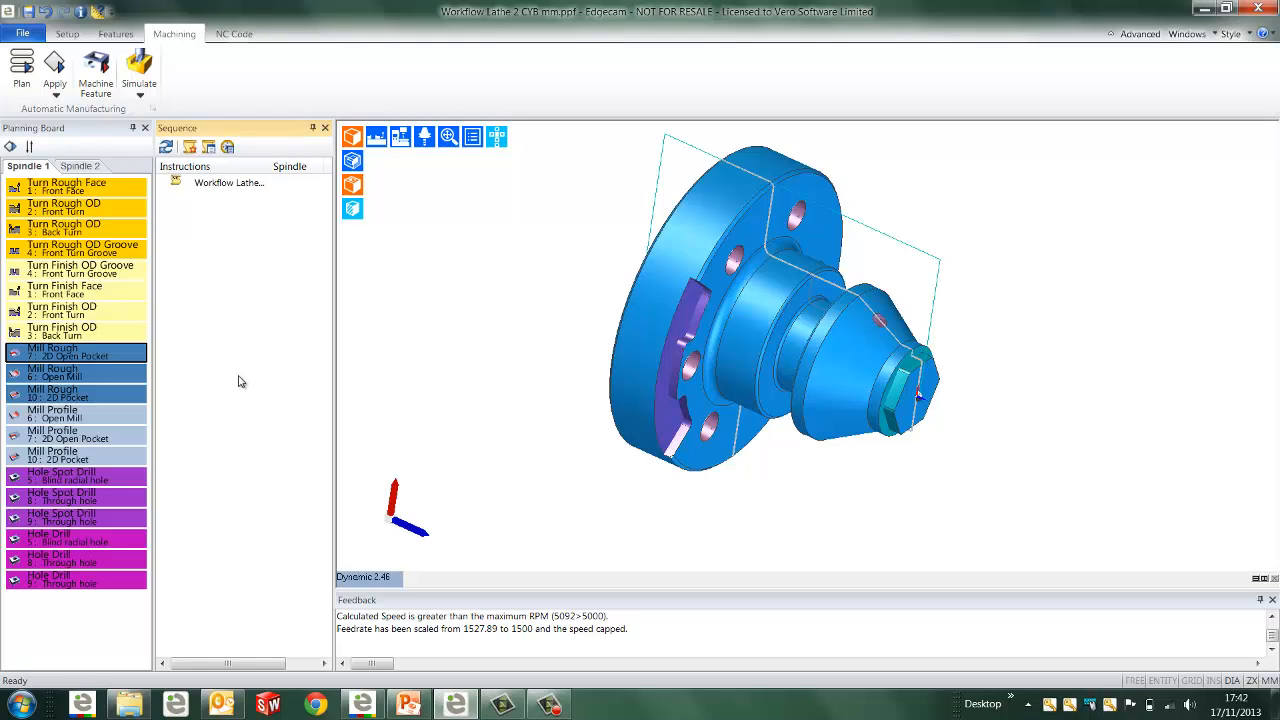
pyautogui.click(122, 632)
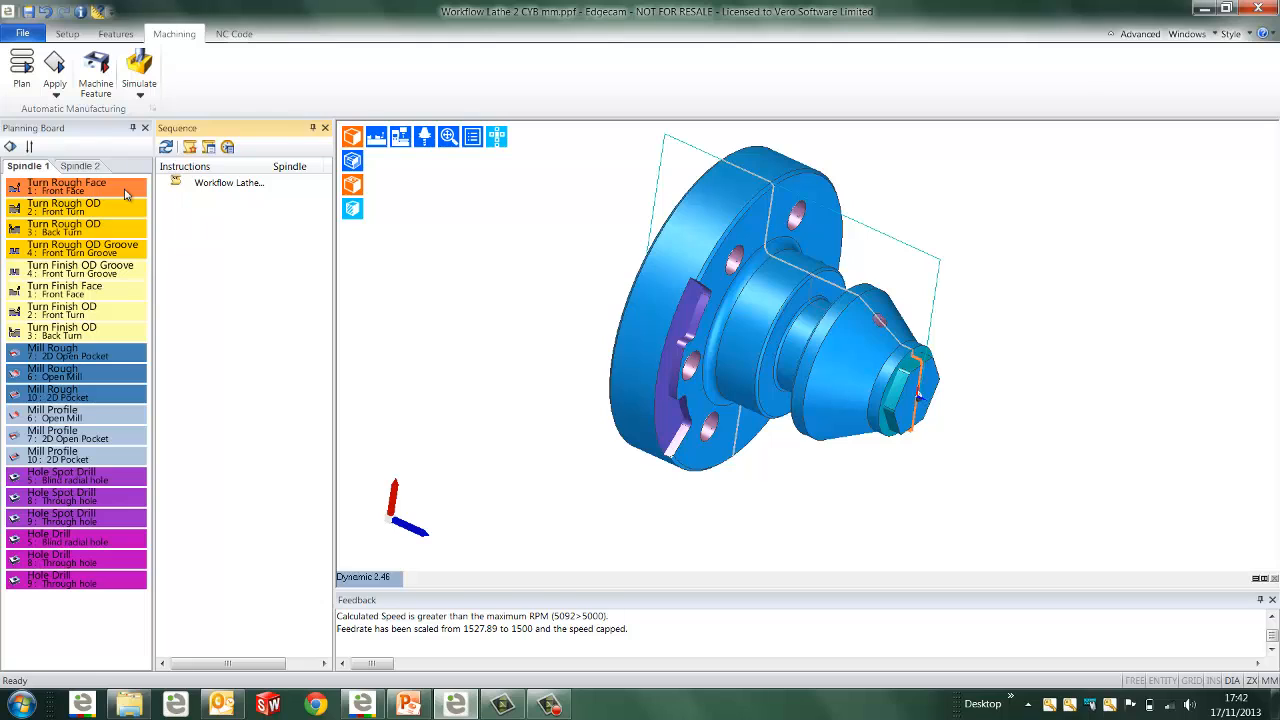
# Apply the four rough turning operations together, from Turn Rough Face through Turn Rough OD Groove
pyautogui.click(127, 192)
pyautogui.keyDown('shift'); pyautogui.click(128, 249); pyautogui.keyUp('shift')
pyautogui.rightClick(112, 252)
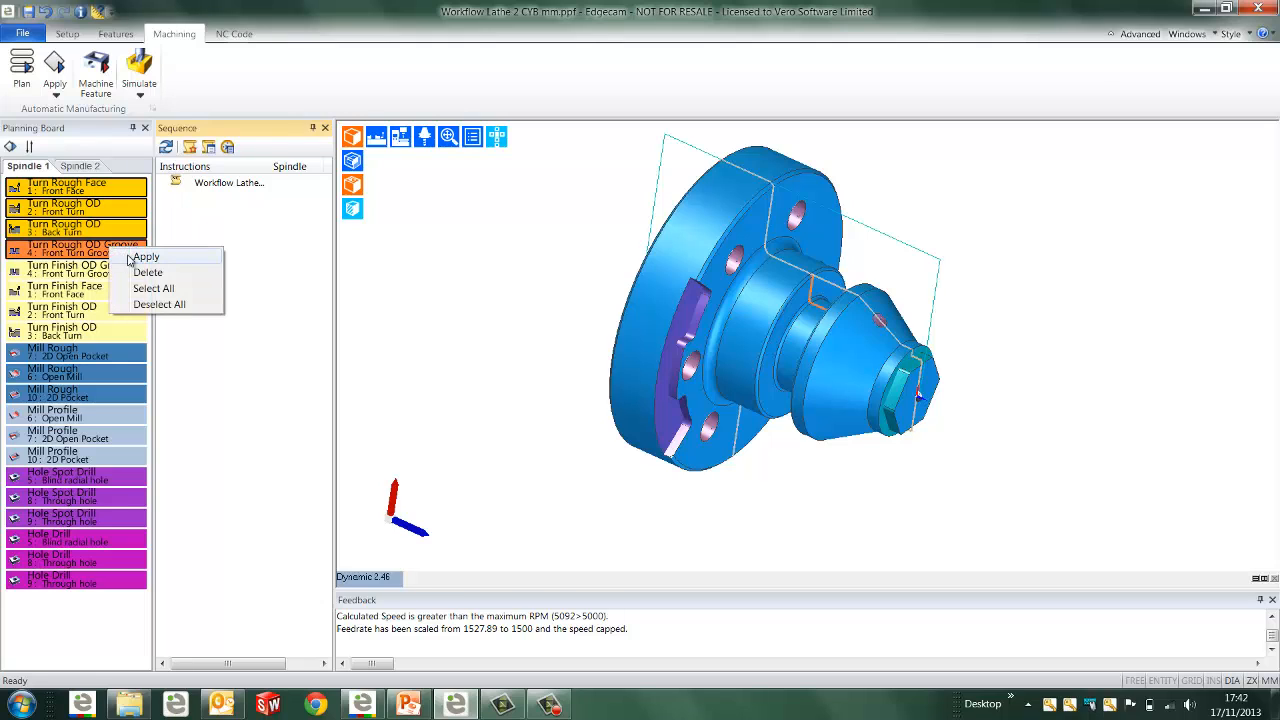
pyautogui.click(128, 257)
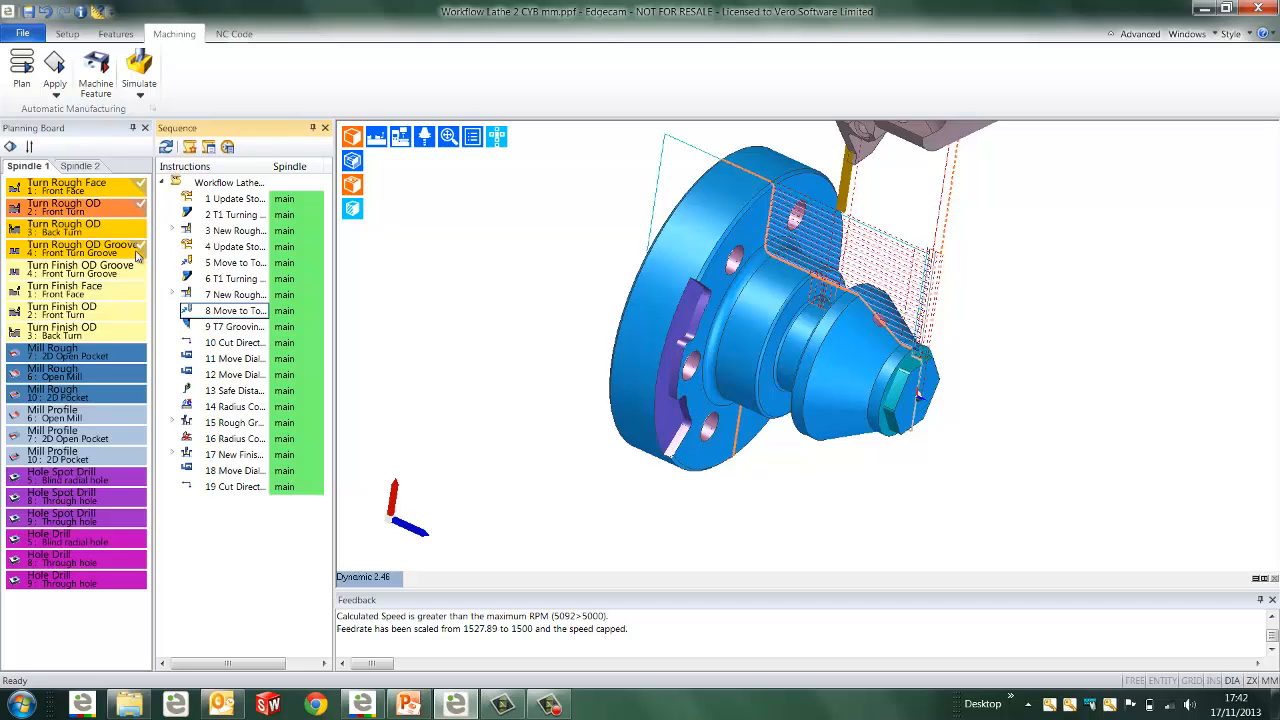
# Apply the finish turning operations together, from Turn Finish OD Groove through the Front Turn's Turn Finish OD
pyautogui.click(117, 270)
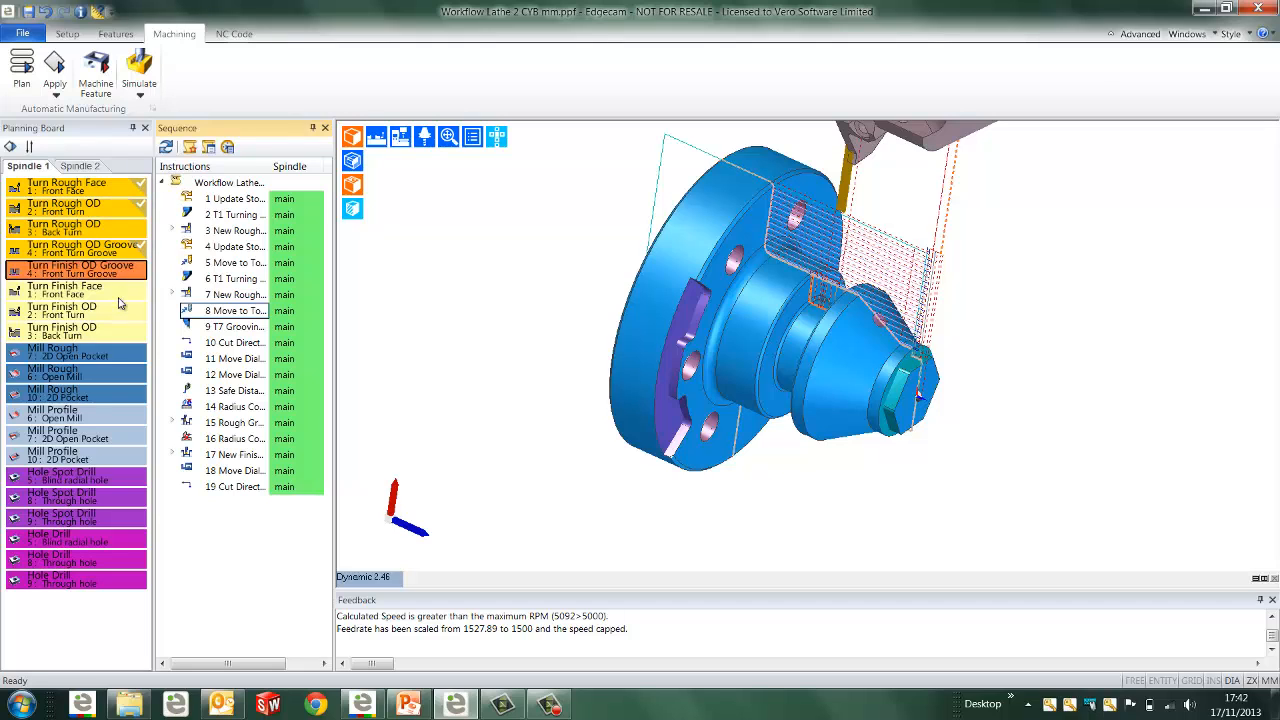
pyautogui.keyDown('shift'); pyautogui.click(120, 308); pyautogui.keyUp('shift')
pyautogui.rightClick(119, 306)
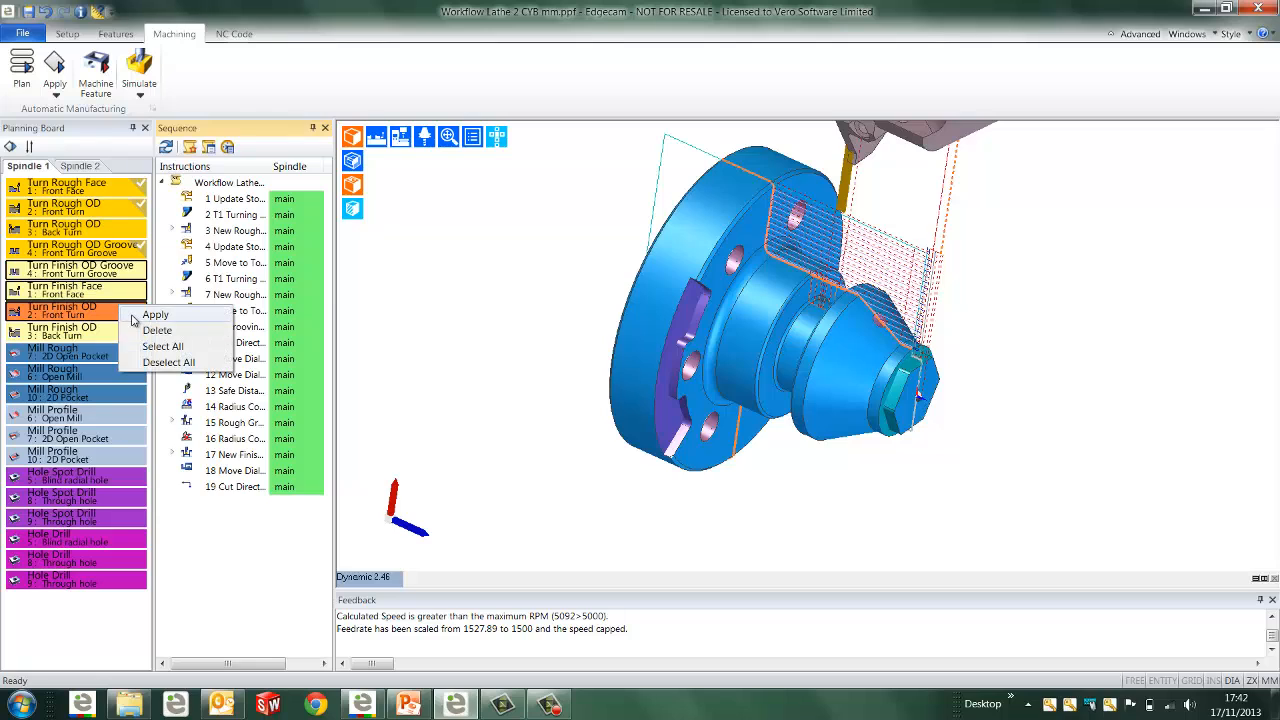
pyautogui.click(136, 317)
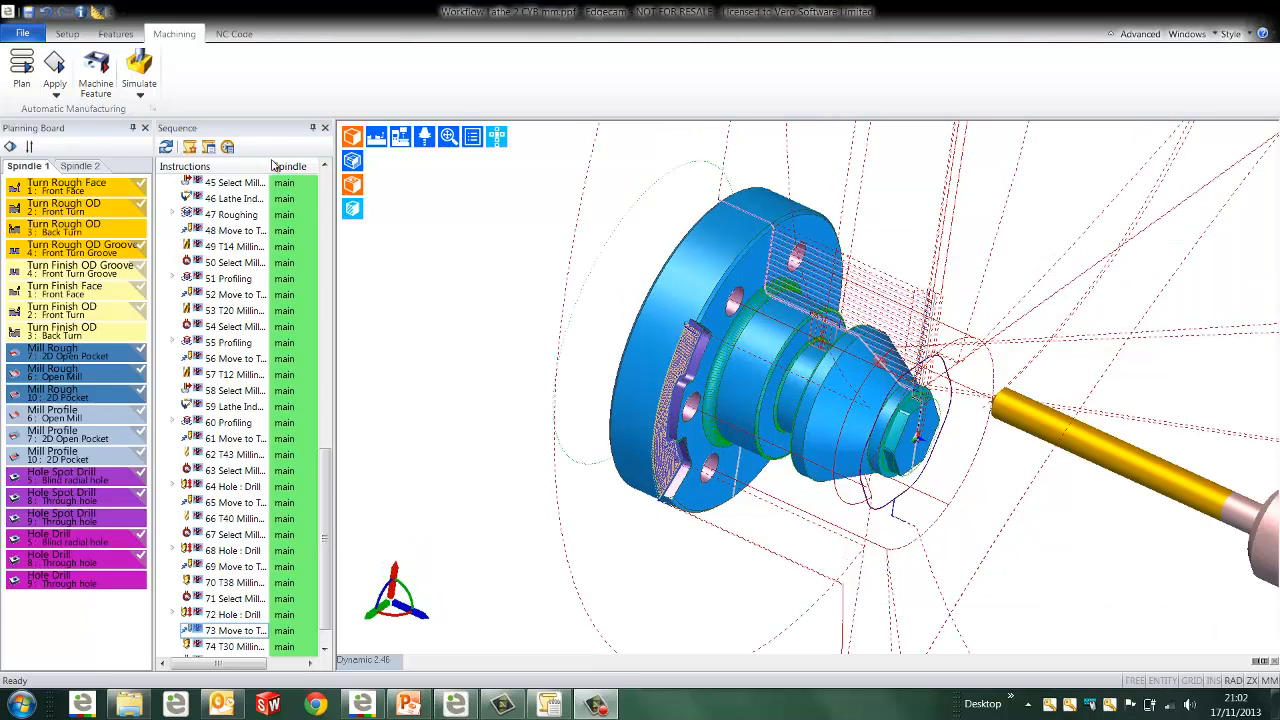
# Run the machine simulation of the complete sequence and widen the sequence browser to show the full instruction names
pyautogui.click(139, 70)
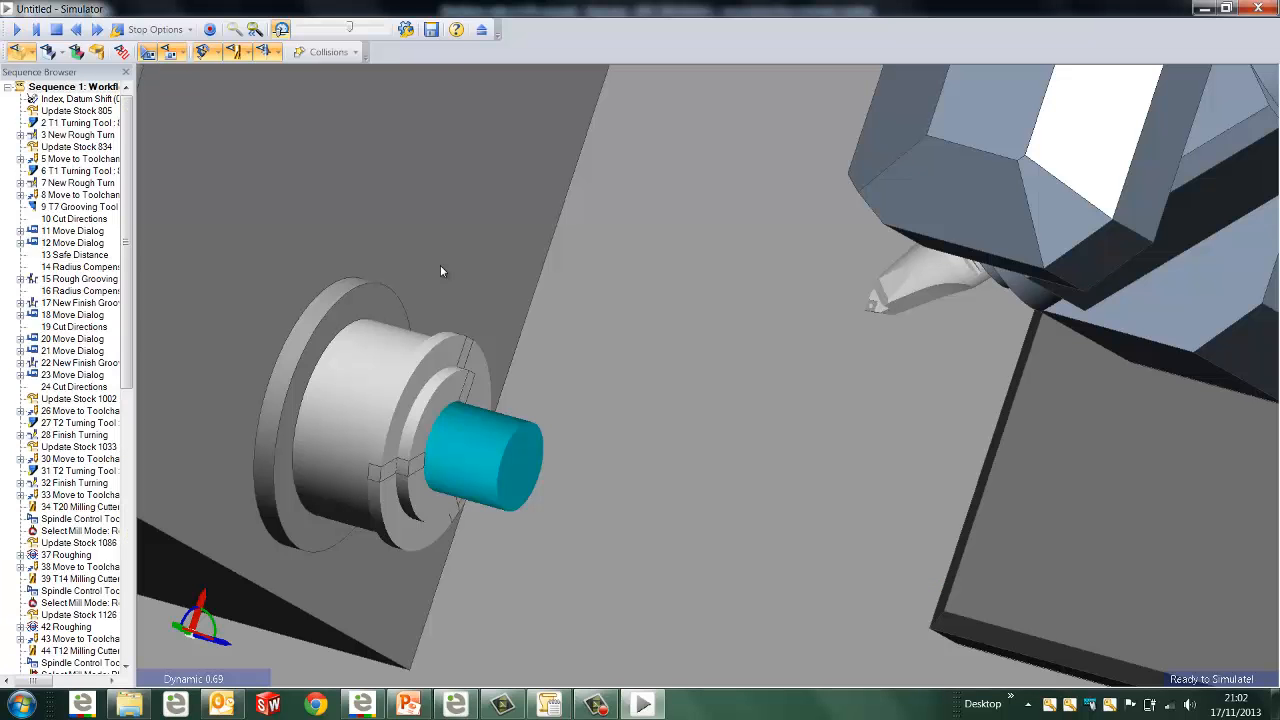
pyautogui.click(16, 30)
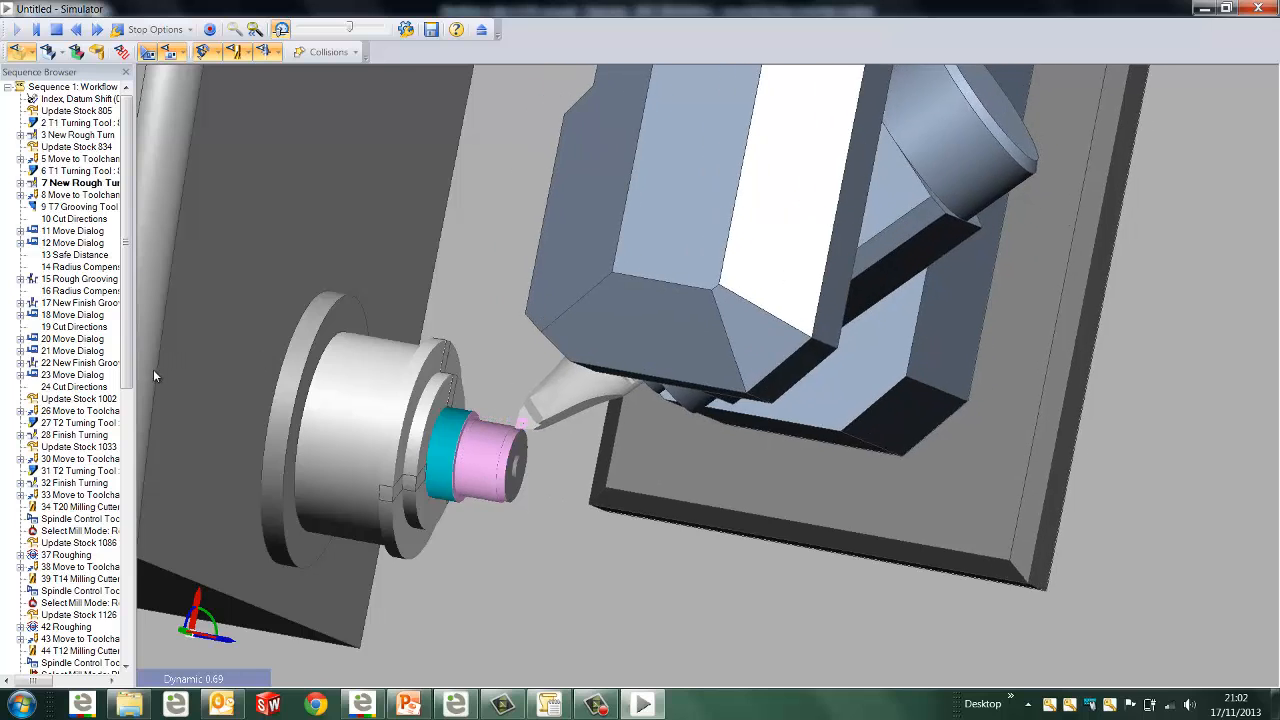
pyautogui.moveTo(134, 373); pyautogui.dragTo(198, 377)
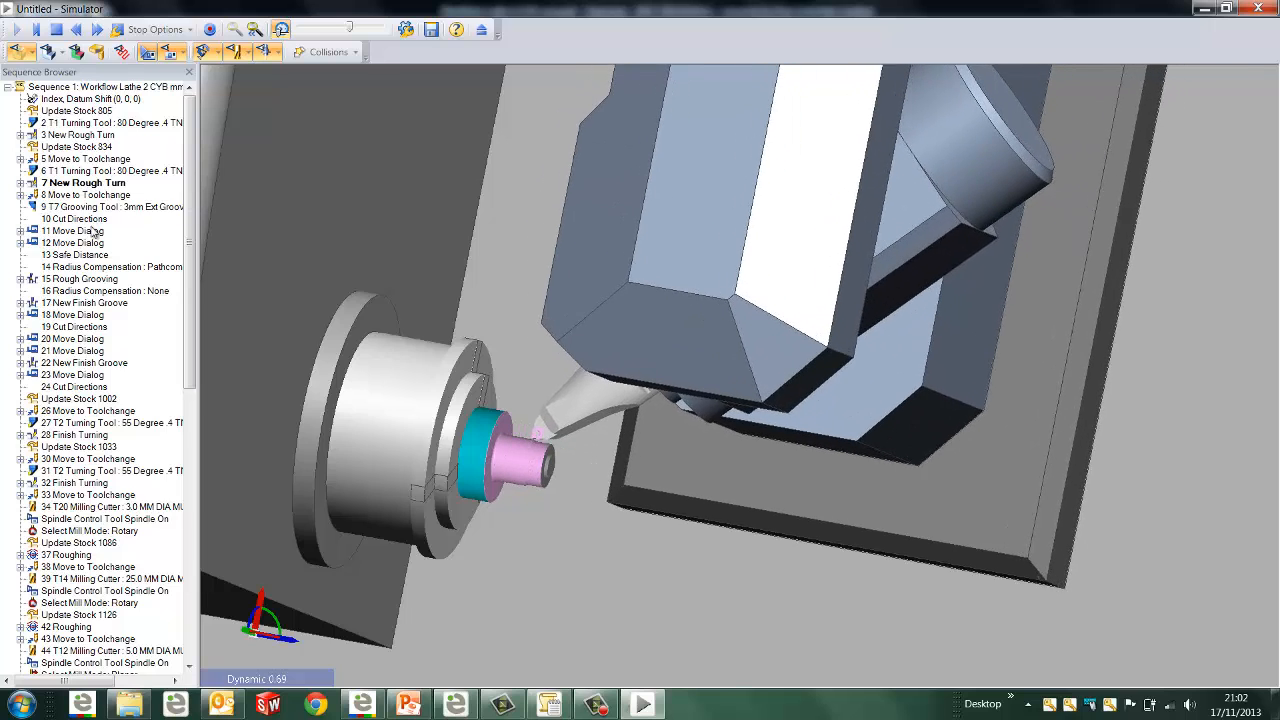
# Jump the simulation to instruction 17, New Finish Groove, and back to instruction 6, the T1 Turning Tool
pyautogui.click(75, 303)
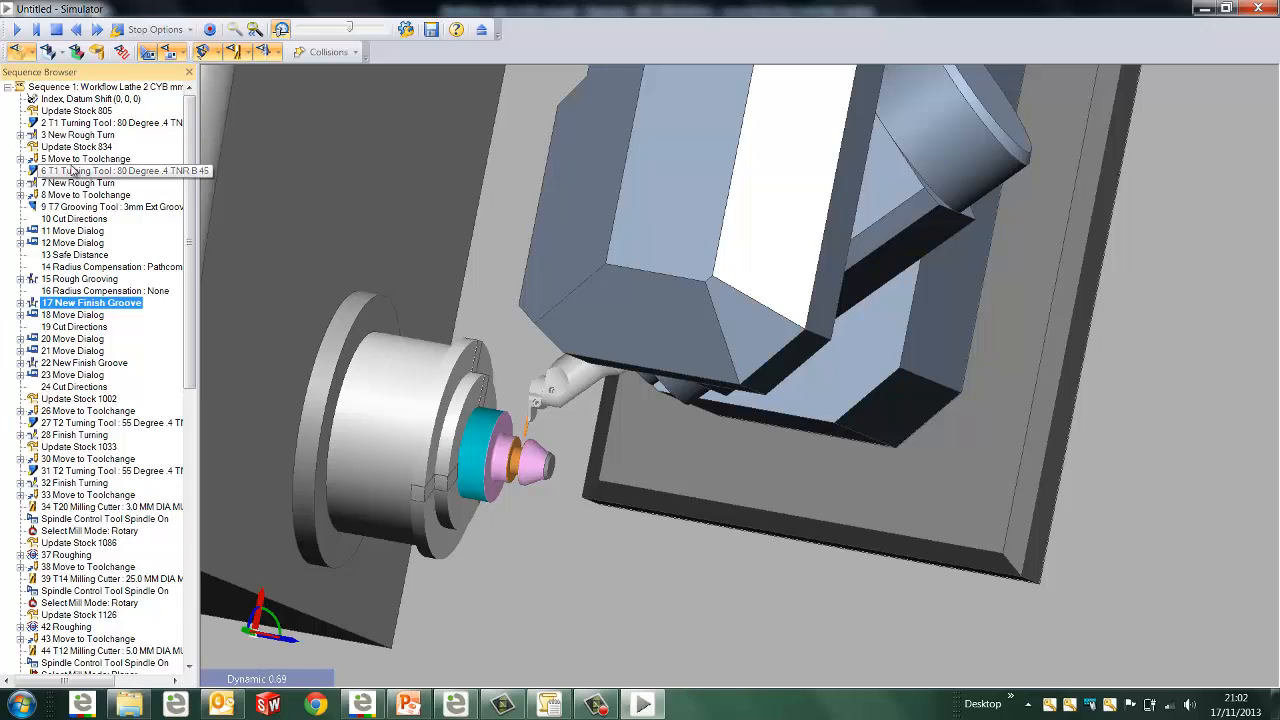
pyautogui.click(72, 169)
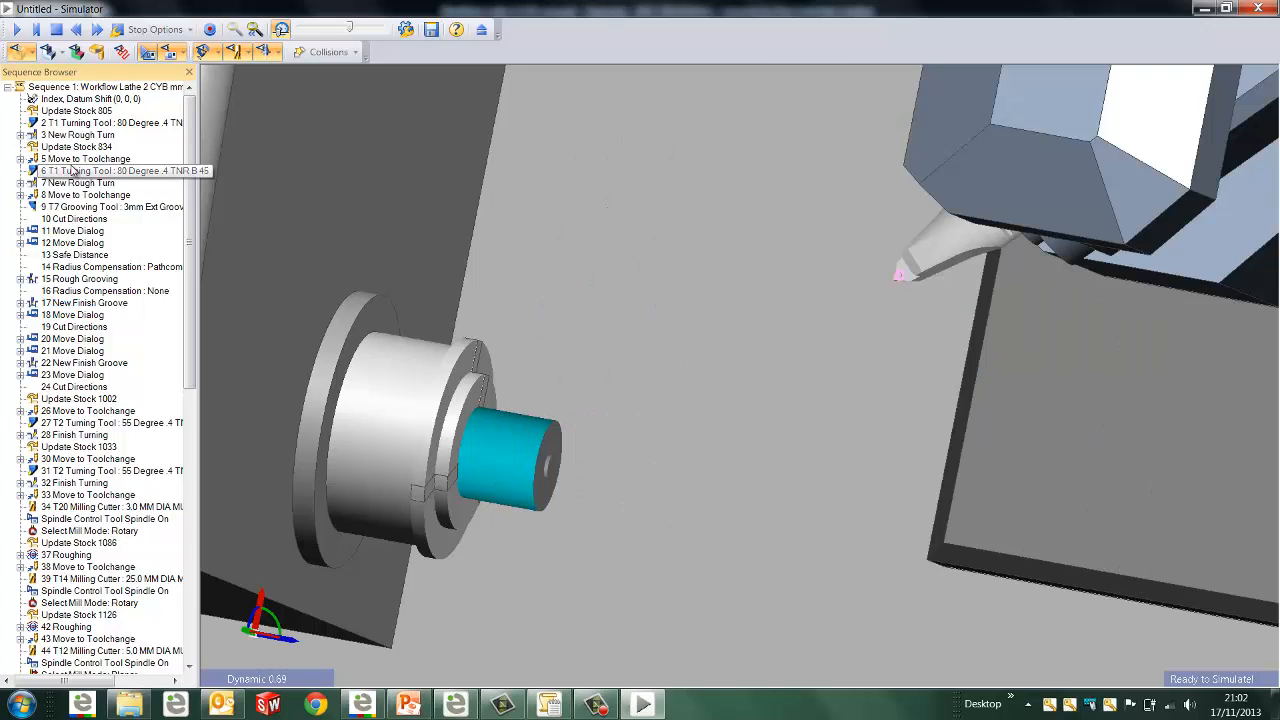
pyautogui.click(74, 170)
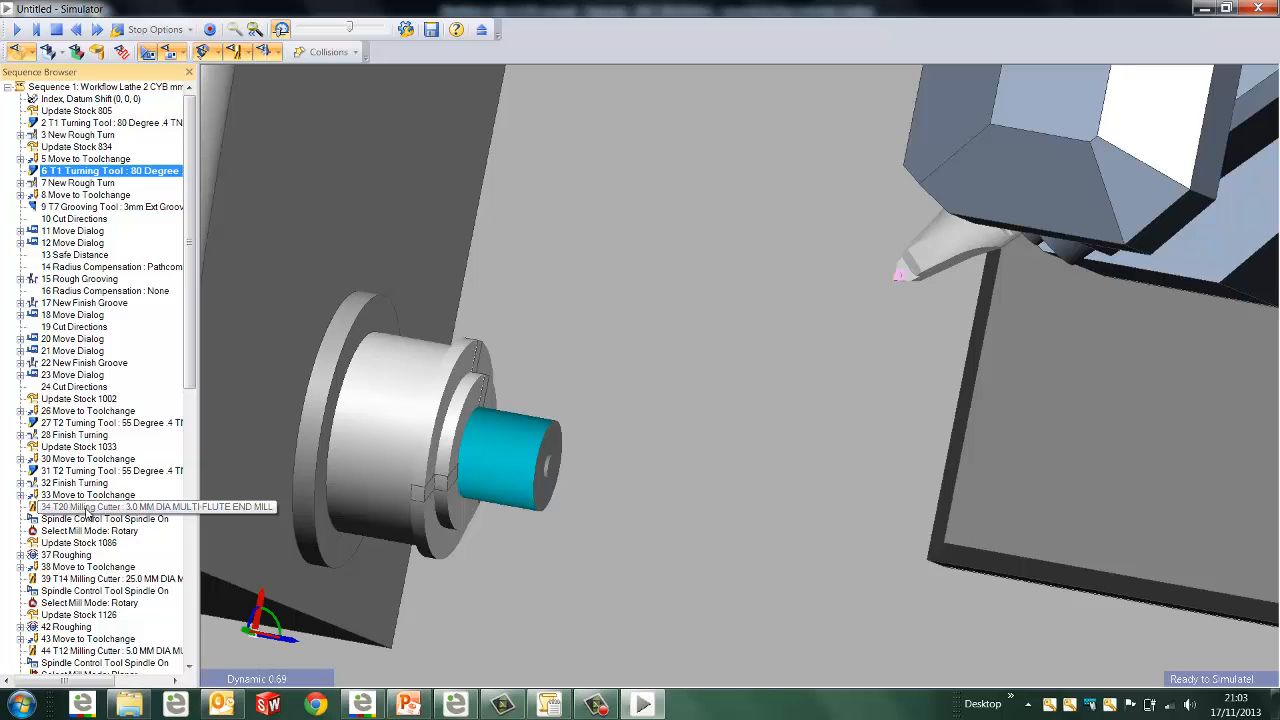
# Simulate the machining from instruction 34, the T20 3.0 mm milling cutter, and return to the sequence in Edgecam
pyautogui.click(88, 510)
pyautogui.click(16, 29)
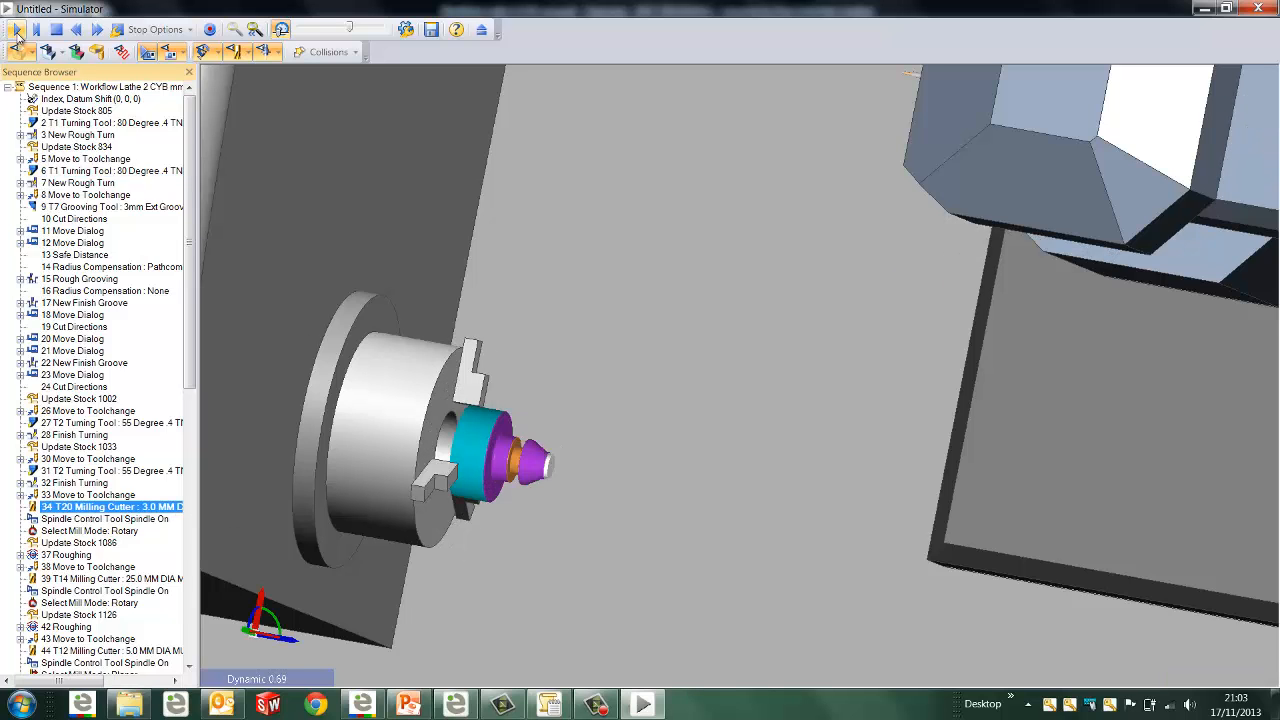
pyautogui.moveTo(650, 427)
pyautogui.mouseDown(button='middle')
pyautogui.moveTo(691, 430)
pyautogui.moveTo(645, 431)
pyautogui.mouseUp(button='middle')
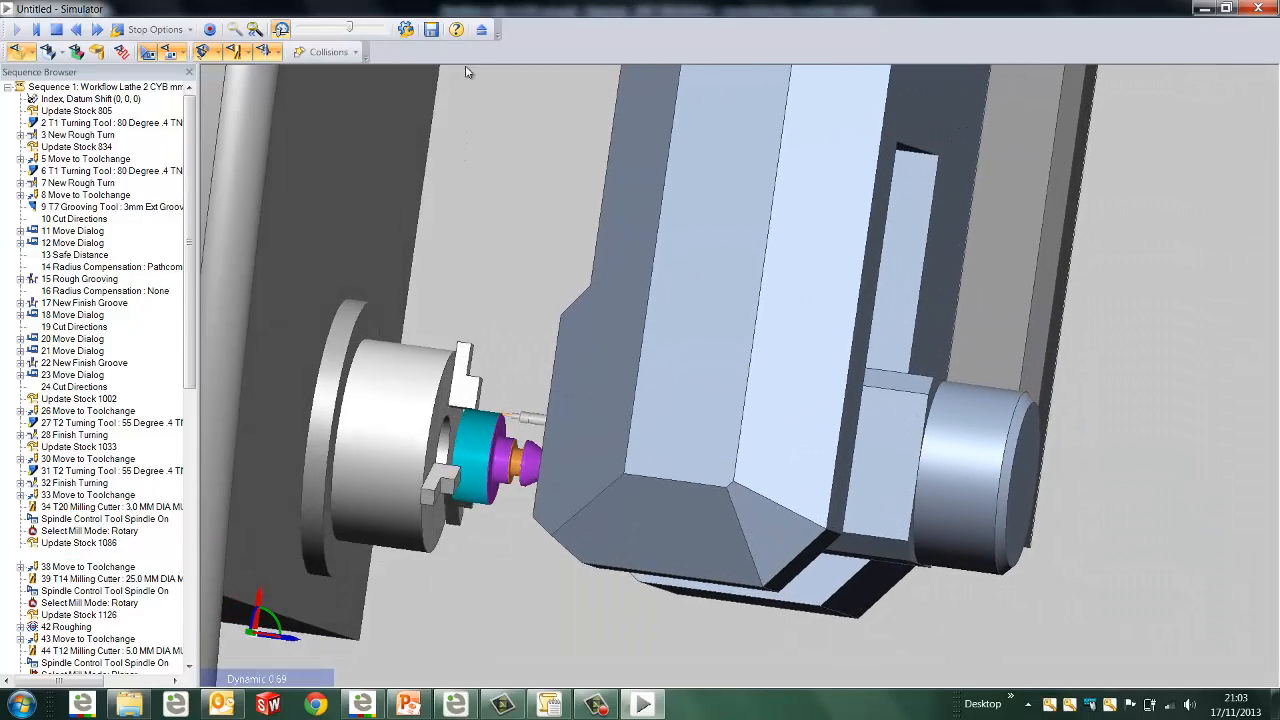
pyautogui.click(481, 30)
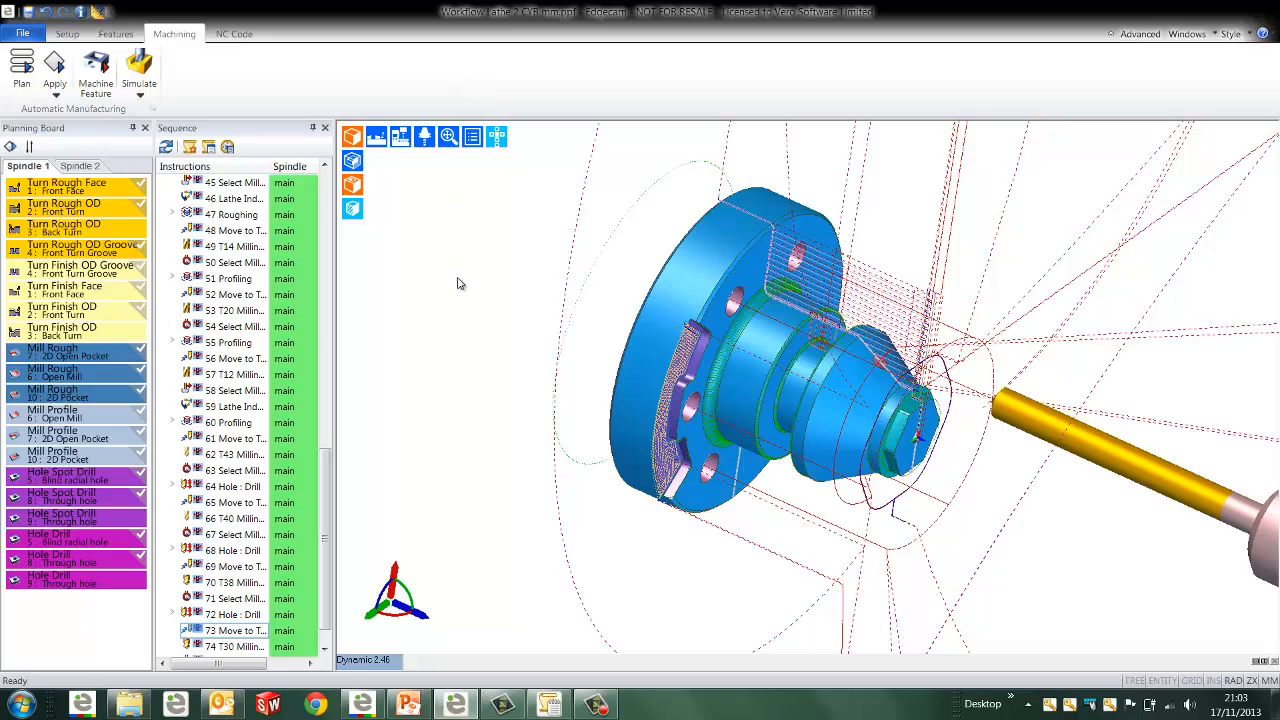
# Go to the NC code stage, review the toolkit's tools and positions, and load the additional turret tools into the list
pyautogui.click(233, 38)
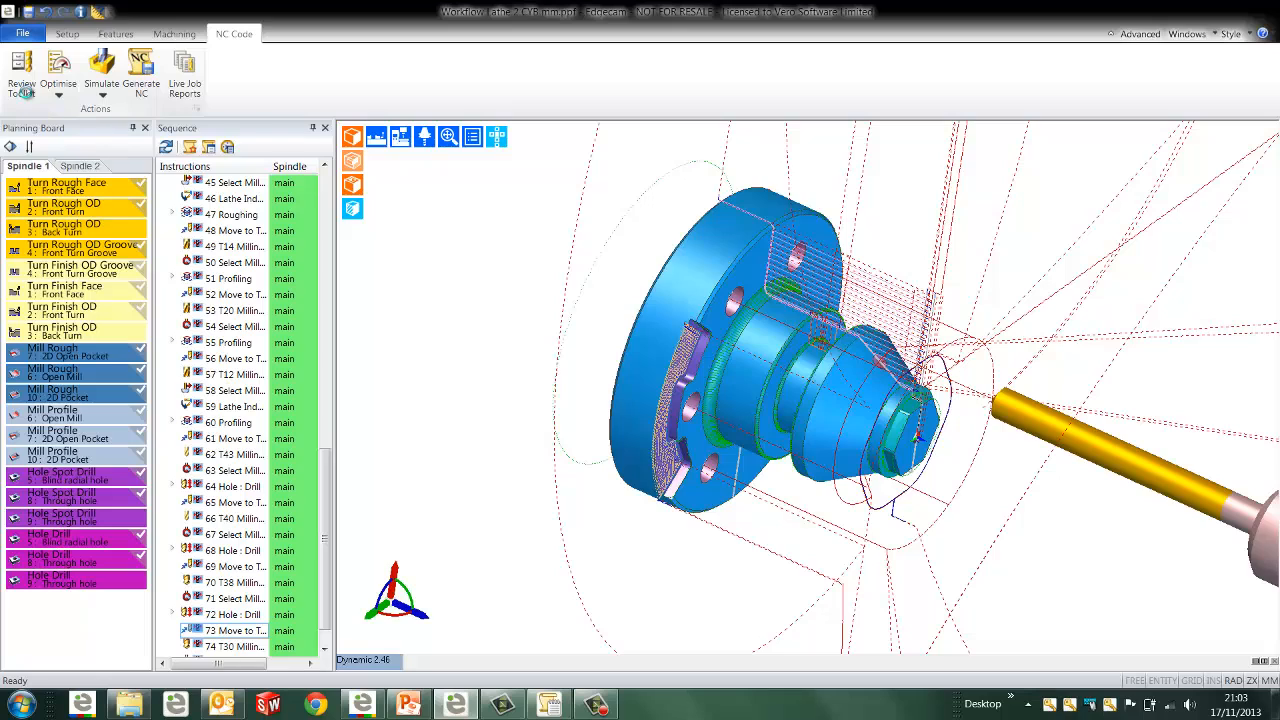
pyautogui.click(22, 90)
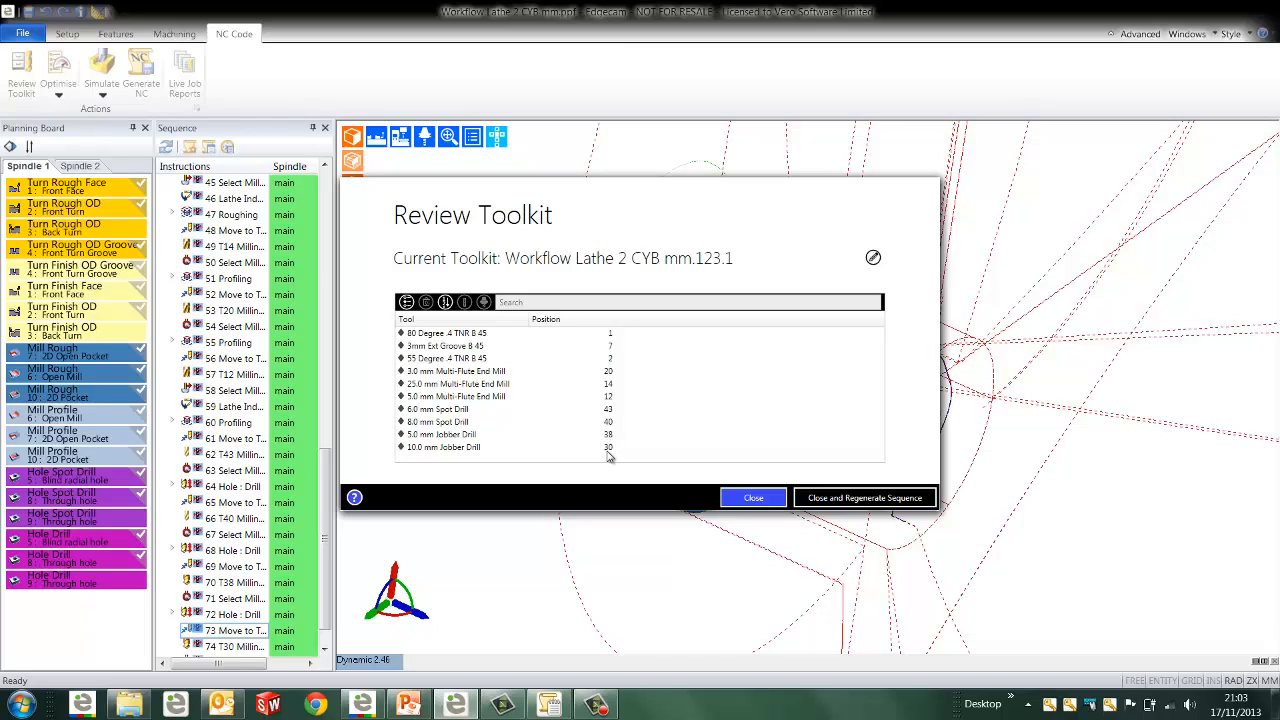
pyautogui.click(406, 304)
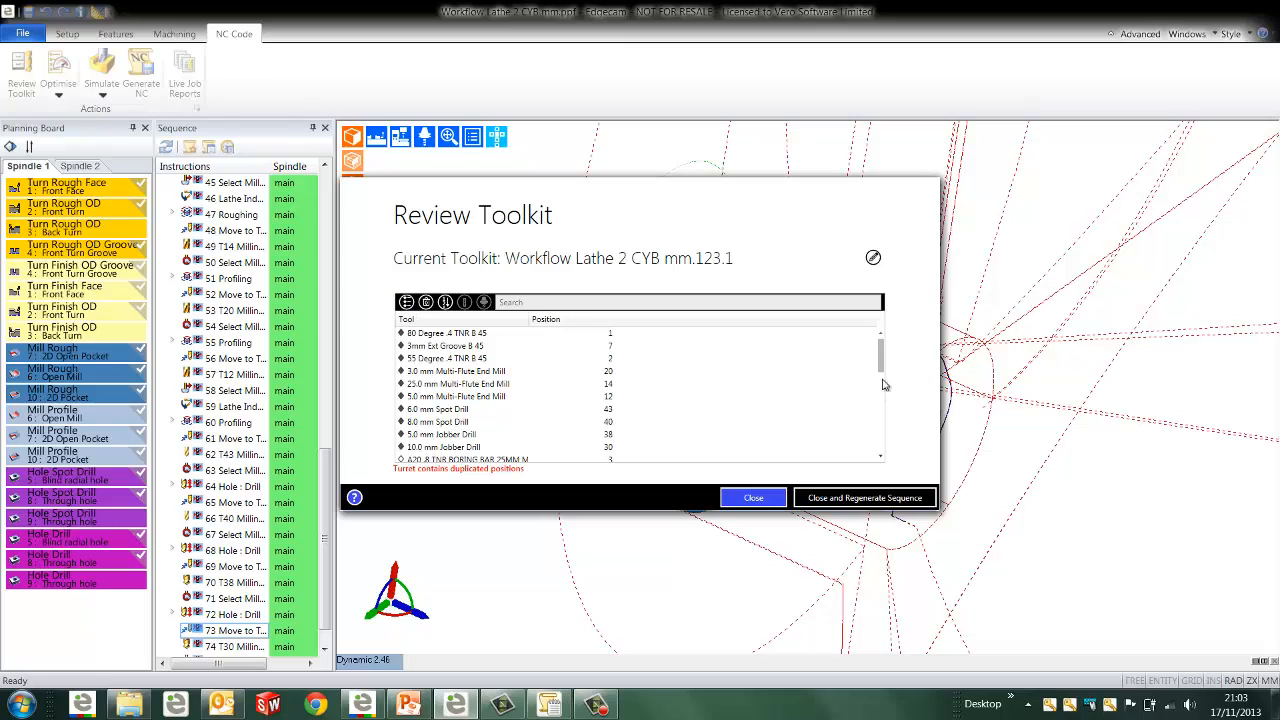
pyautogui.scroll(-3, 880, 395)
pyautogui.moveTo(880, 395); pyautogui.dragTo(889, 349)
pyautogui.click(757, 497)
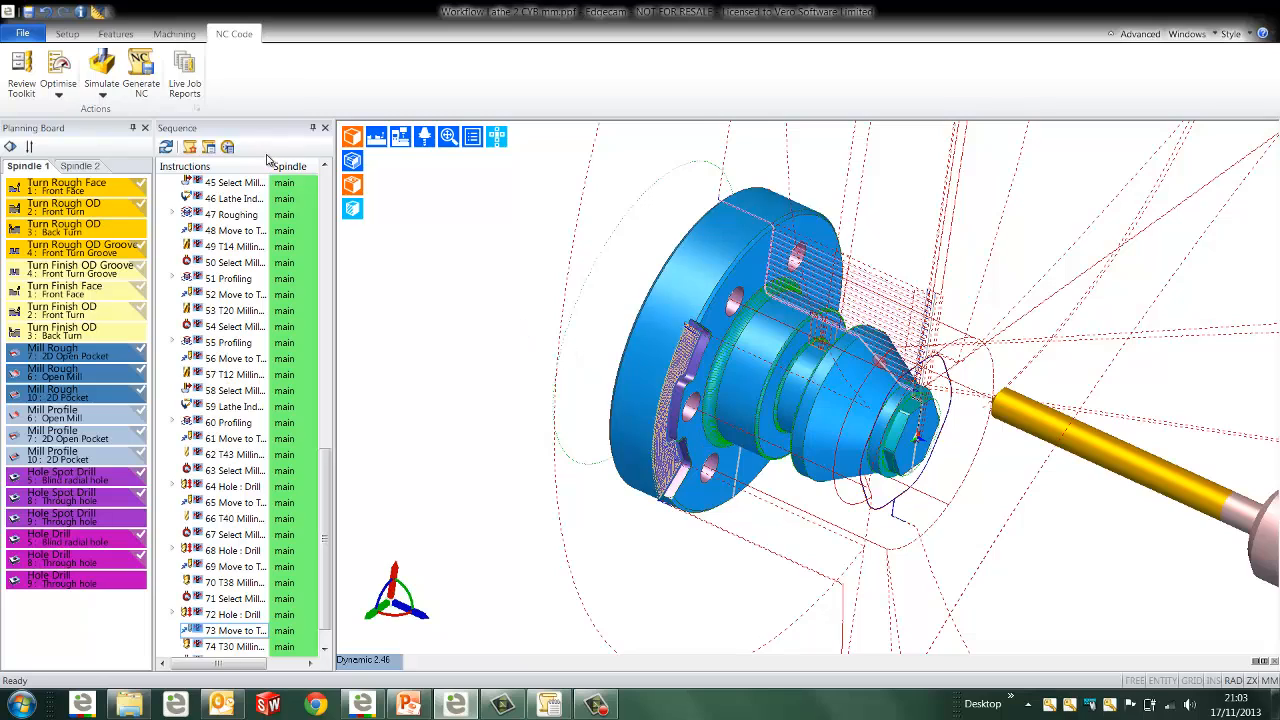
# Check the CNC code generation settings without generating, and examine the 1234.nc program in the Editor
pyautogui.click(137, 70)
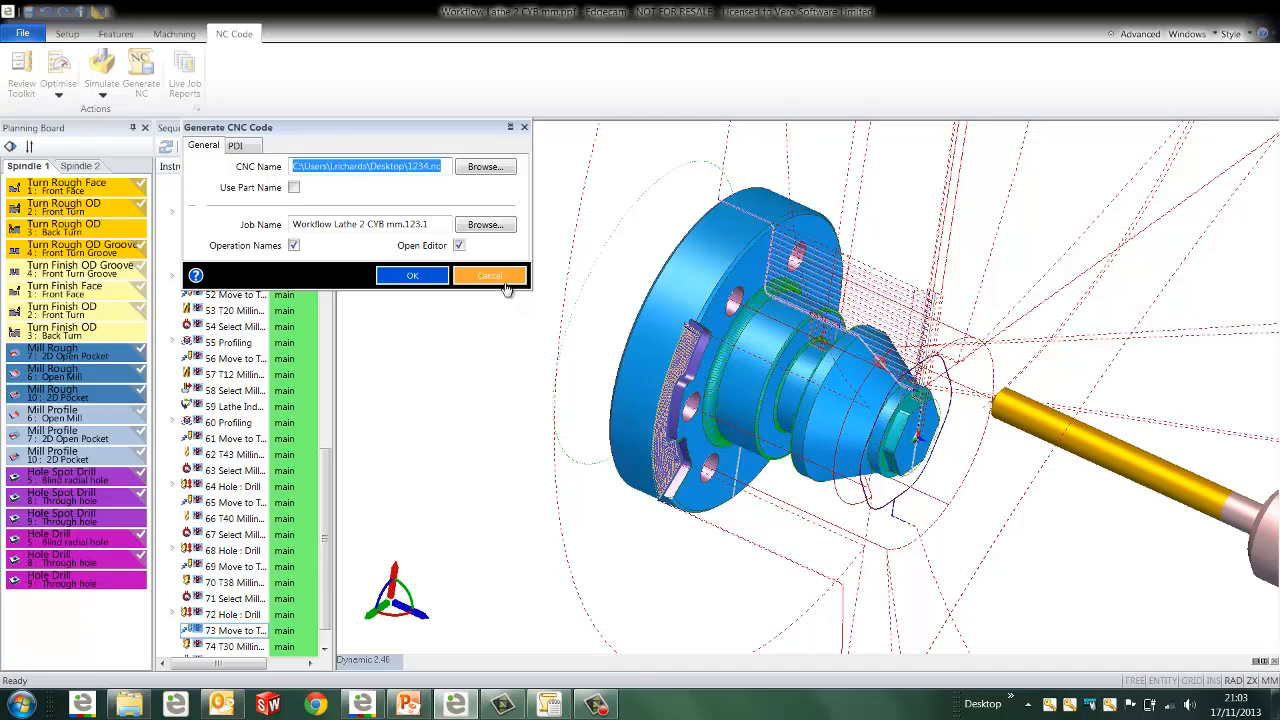
pyautogui.click(508, 281)
pyautogui.click(549, 705)
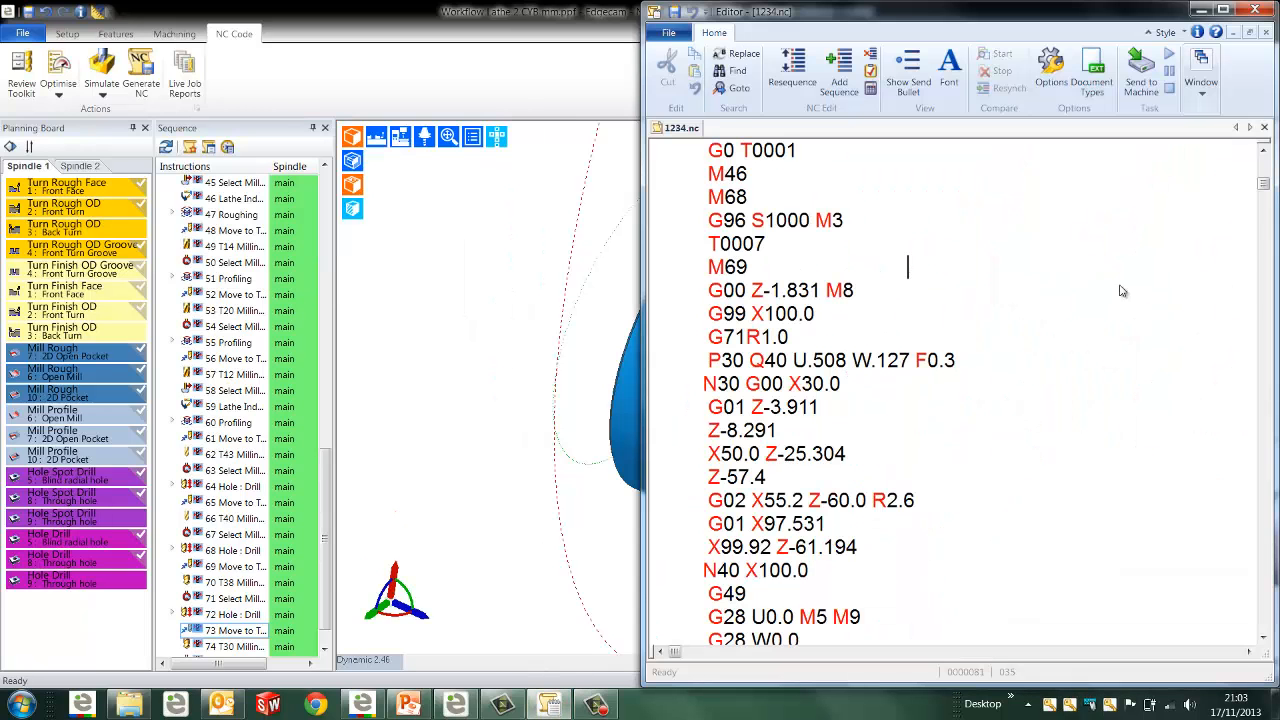
pyautogui.moveTo(1264, 188); pyautogui.dragTo(1270, 214)
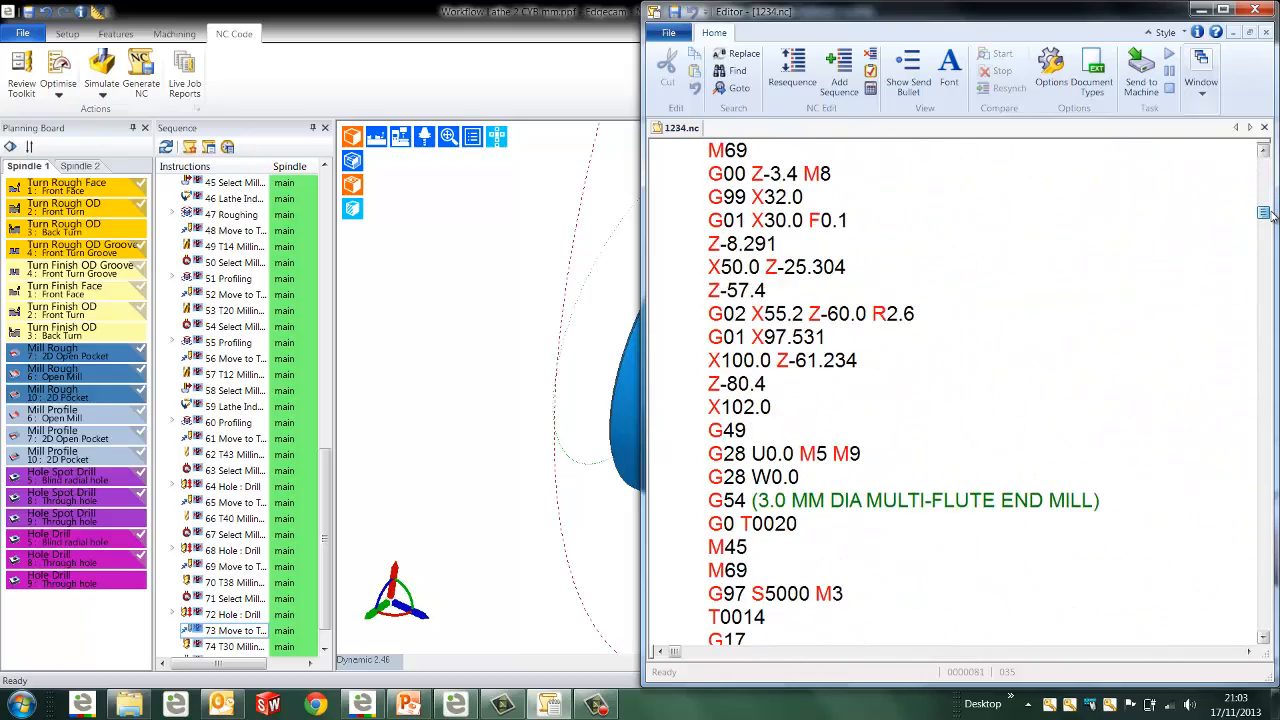
# Open the live job reports in the browser and examine the single job report for Workflow Lathe 2 CYB mm.123.1
pyautogui.click(243, 94)
pyautogui.click(186, 86)
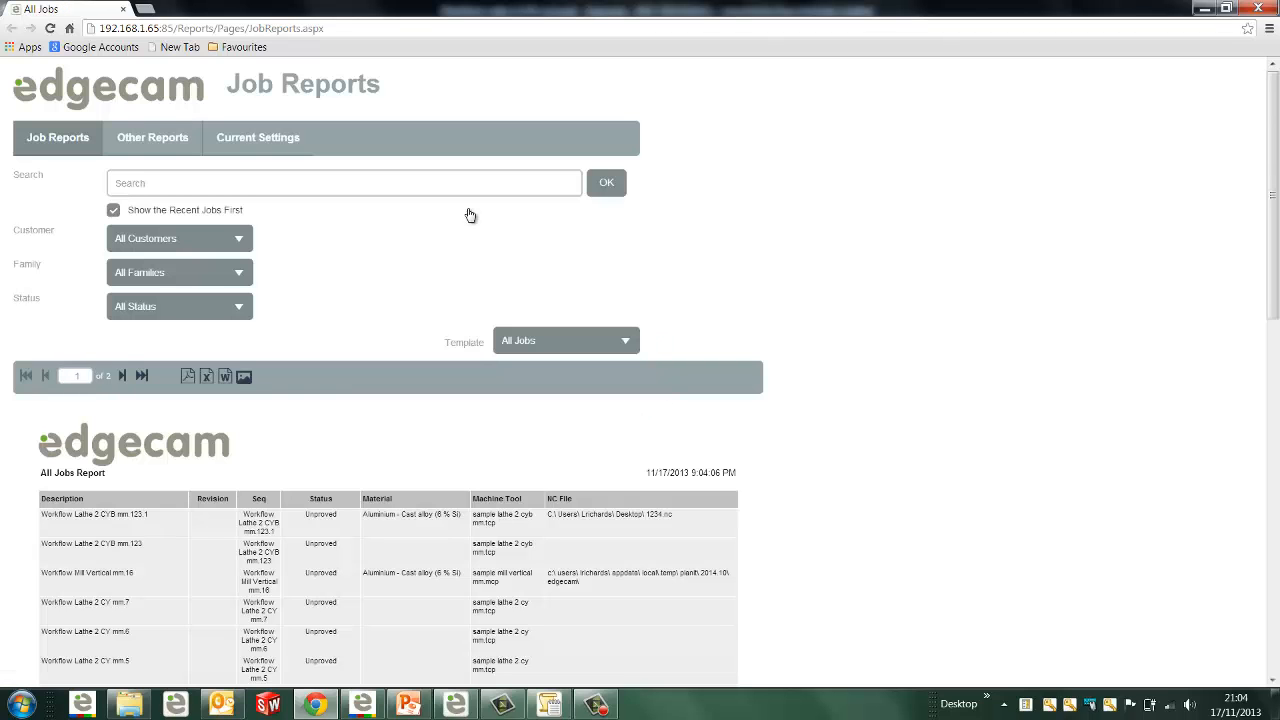
pyautogui.click(102, 521)
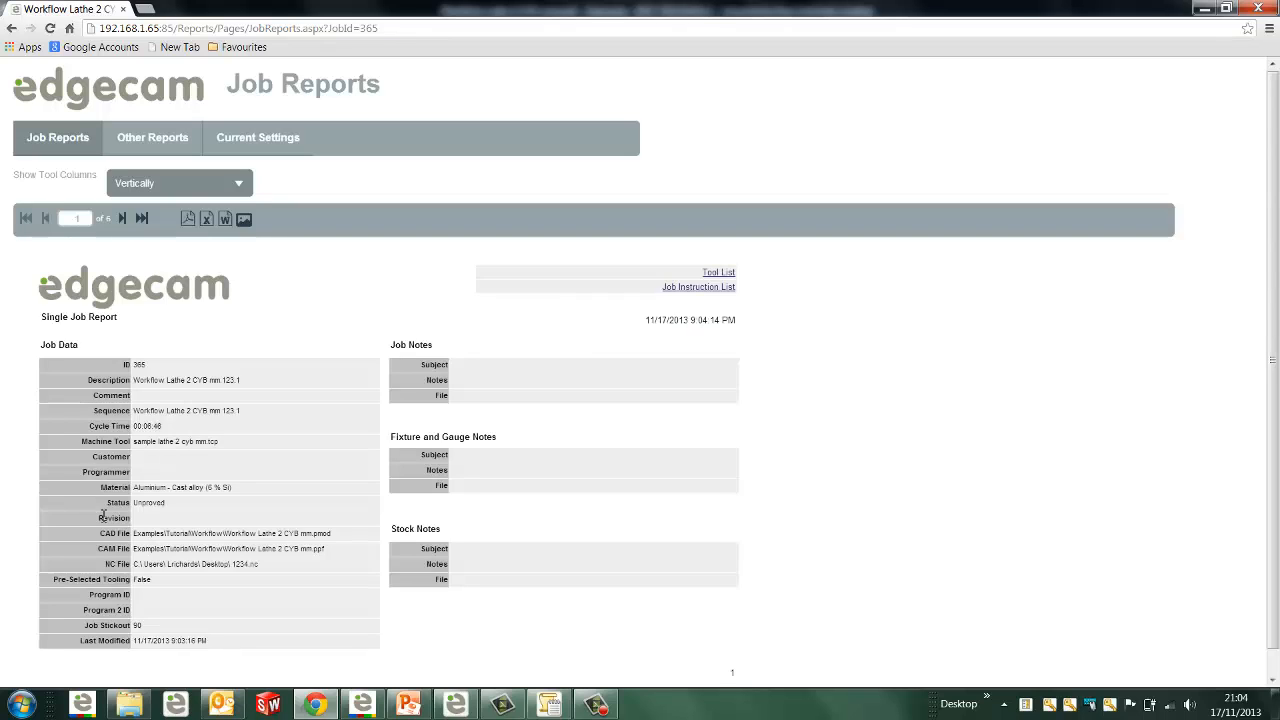
pyautogui.scroll(-1, 241, 473)
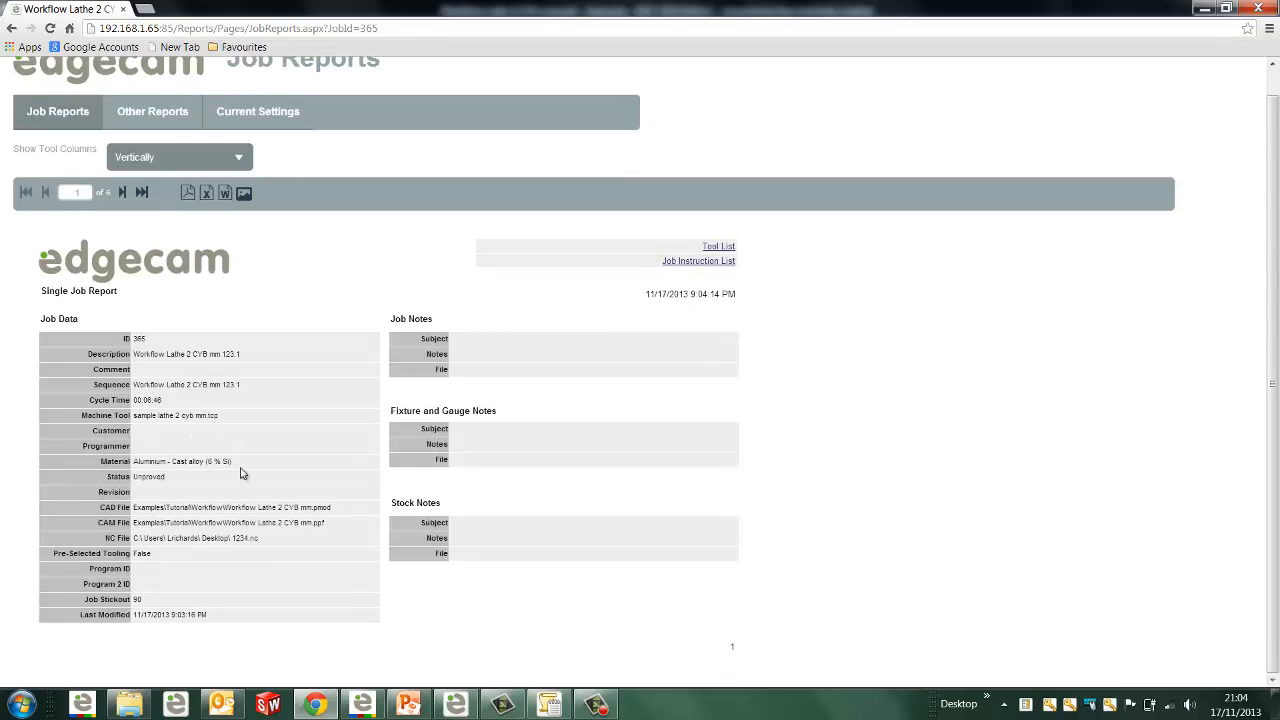
pyautogui.scroll(1, 241, 473)
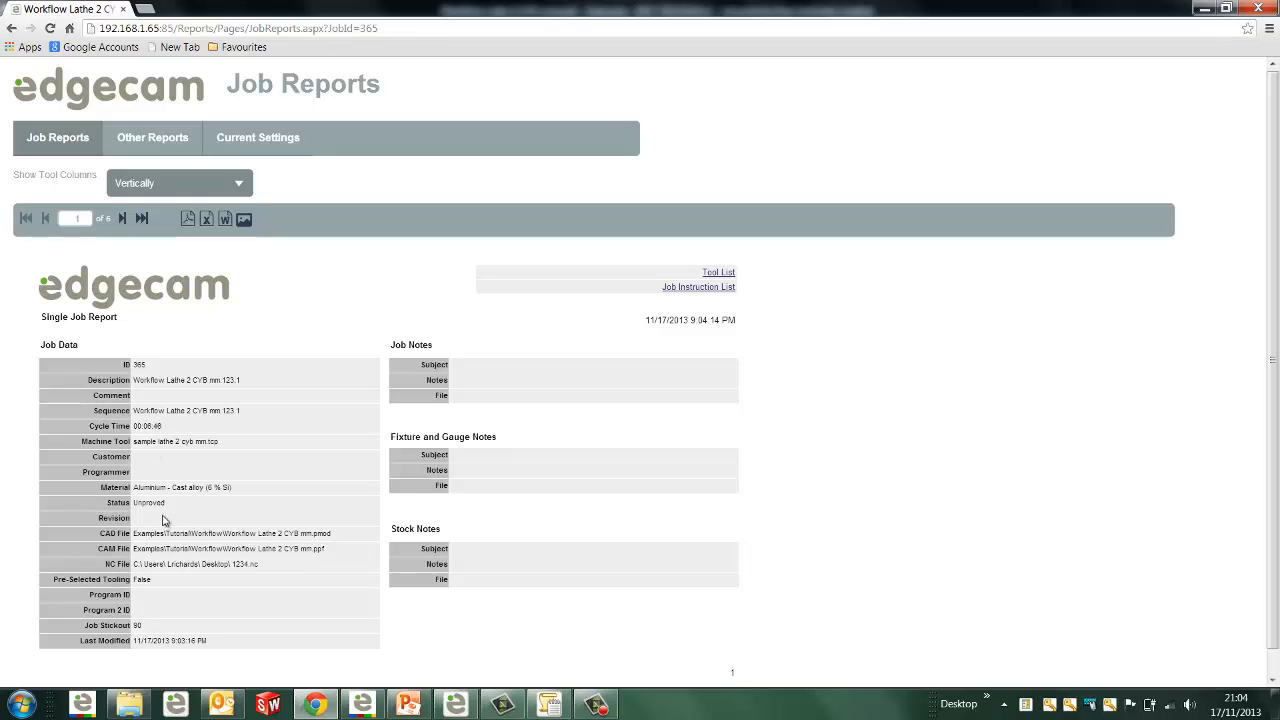
# Examine the tool list in the job report, including tool positions, coolant and holder types
pyautogui.click(726, 275)
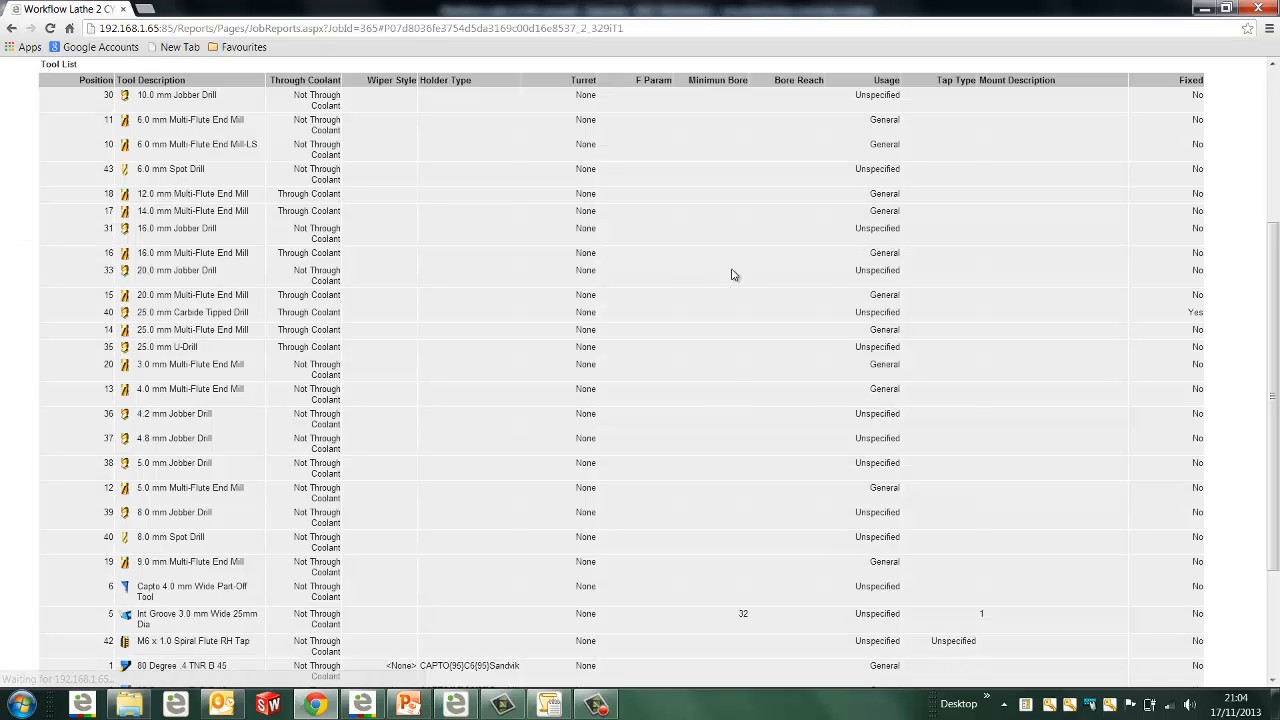
pyautogui.scroll(-2, 722, 438)
pyautogui.scroll(3, 725, 460)
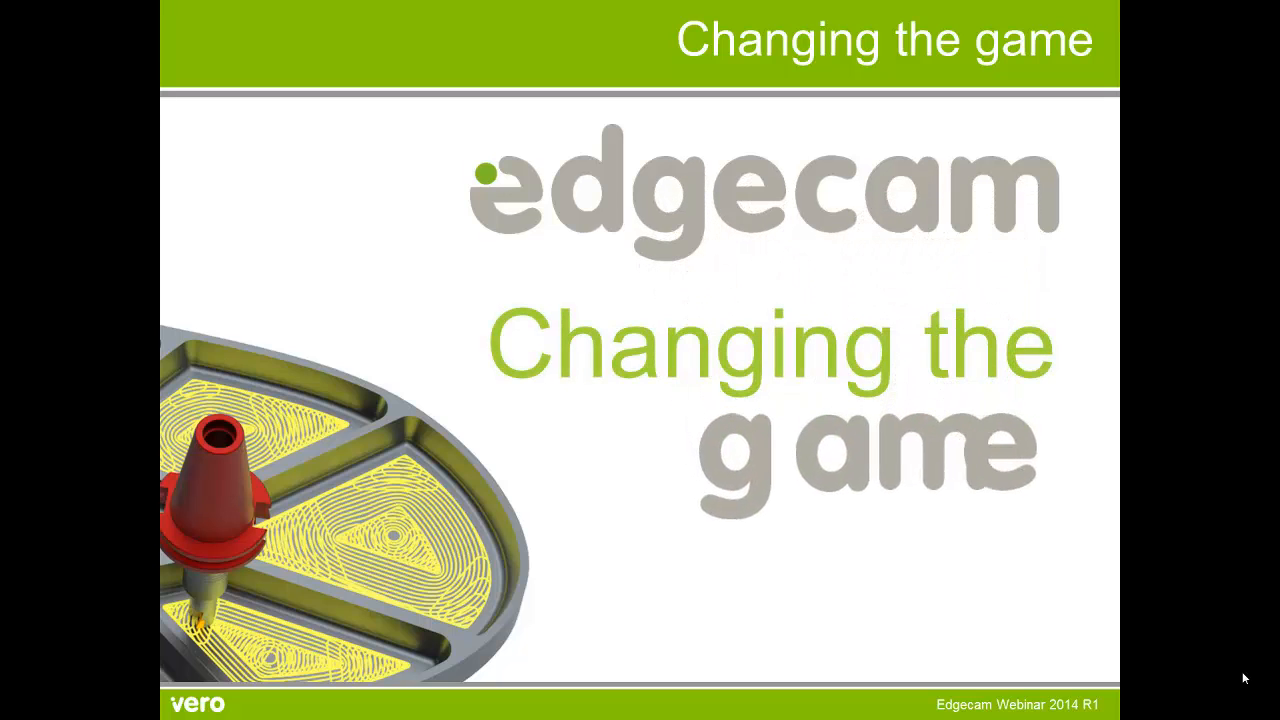
pyautogui.click(1245, 678)
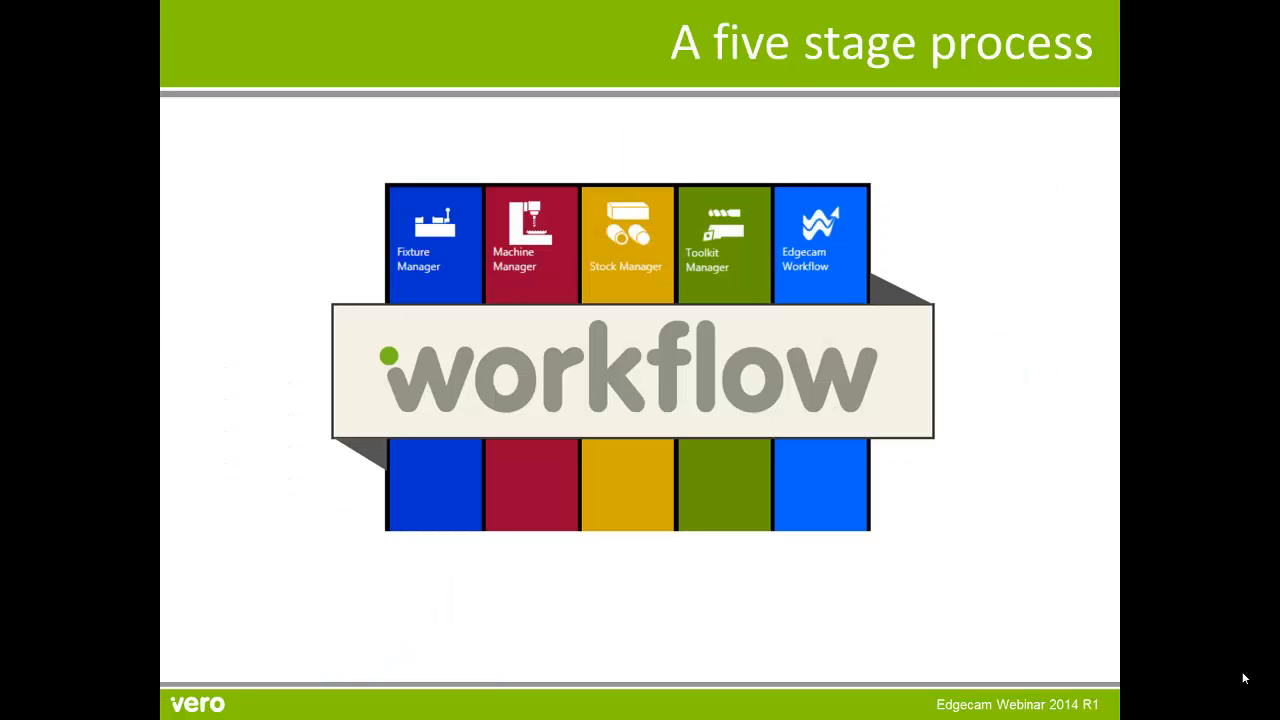
pyautogui.click(1245, 678)
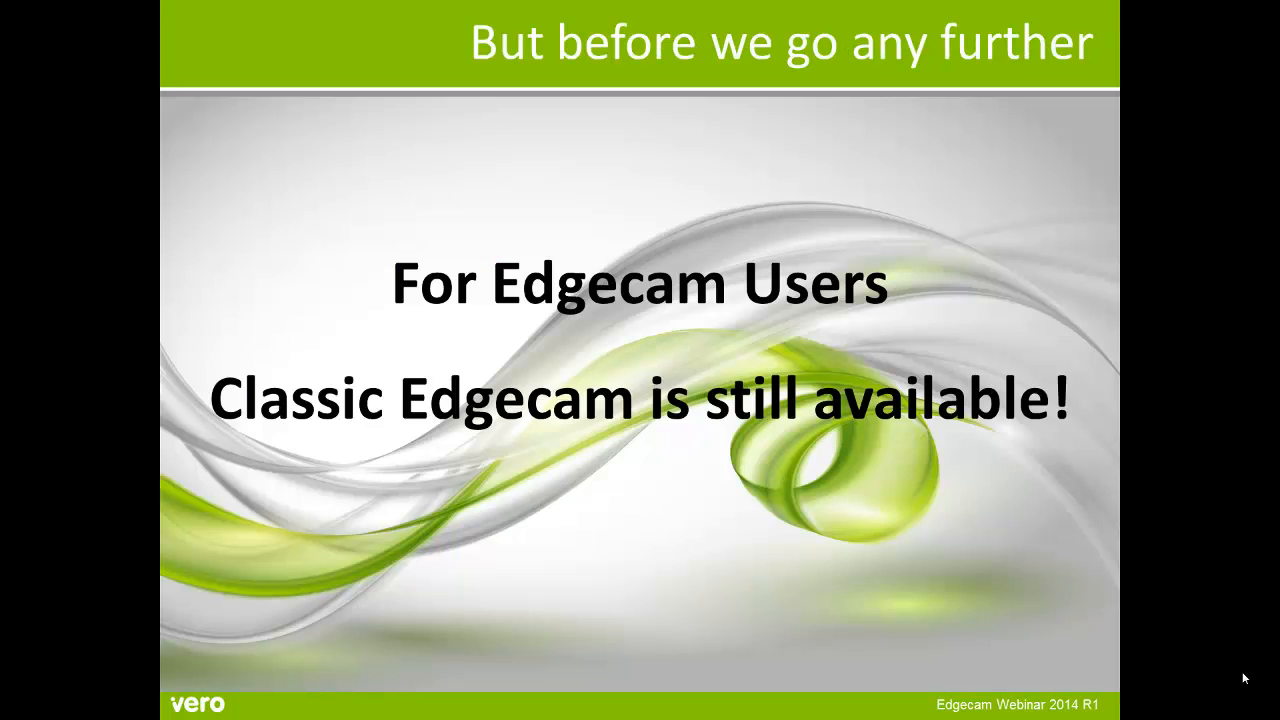
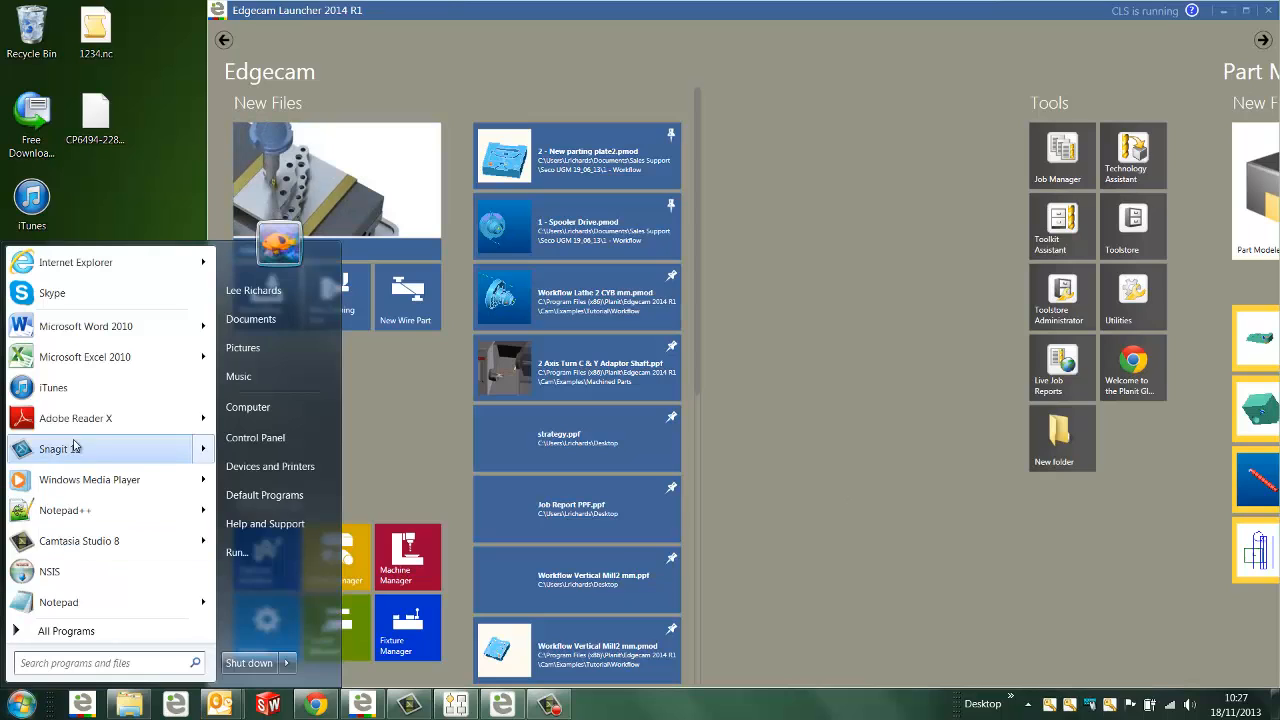
# Switch to Edgecam Launcher and add an Adobe Reader X shortcut to its Tools group
pyautogui.moveTo(1116, 480); pyautogui.dragTo(1108, 431)
pyautogui.click(1066, 522)
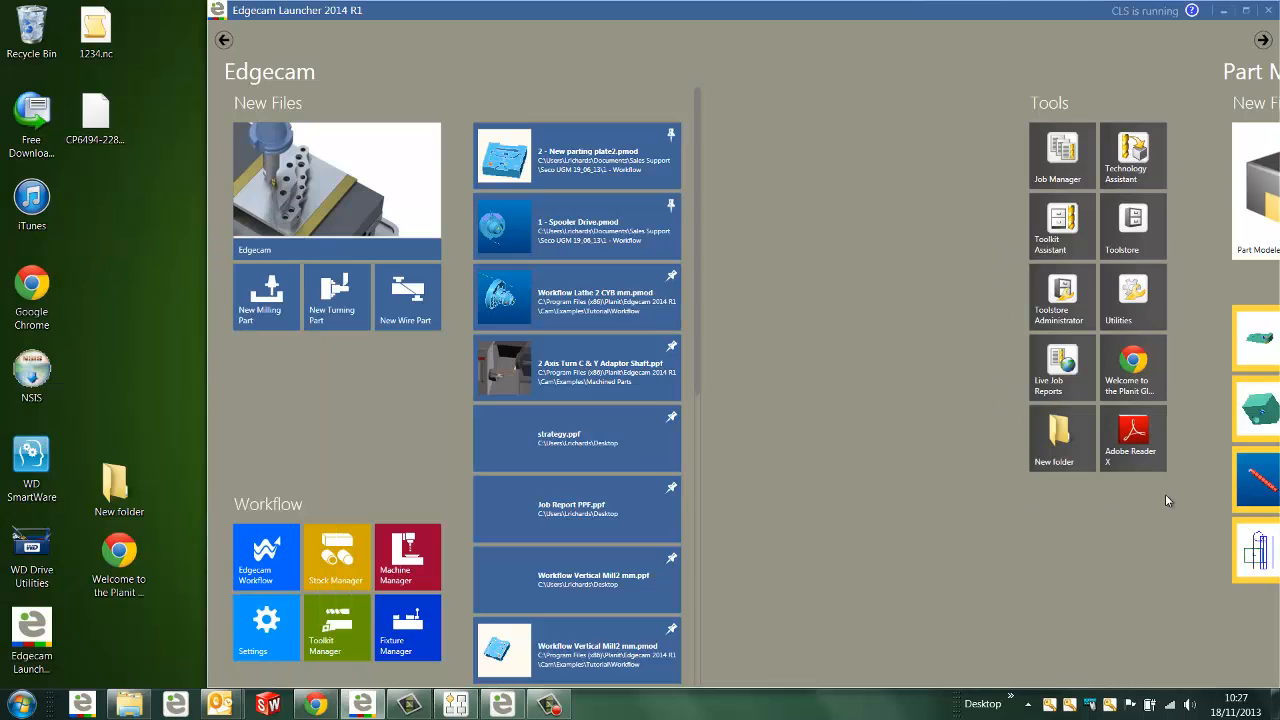
# Remove the New folder shortcut from the Launcher's Tools group
pyautogui.rightClick(1076, 445)
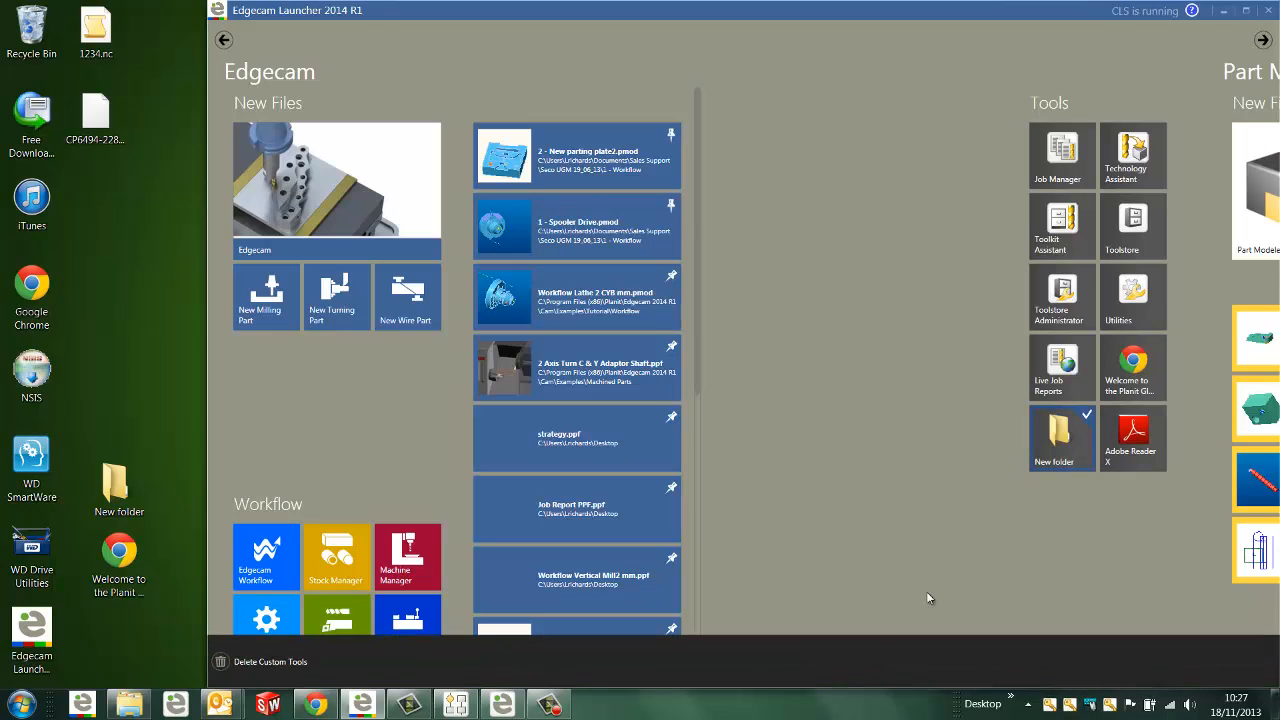
pyautogui.click(229, 663)
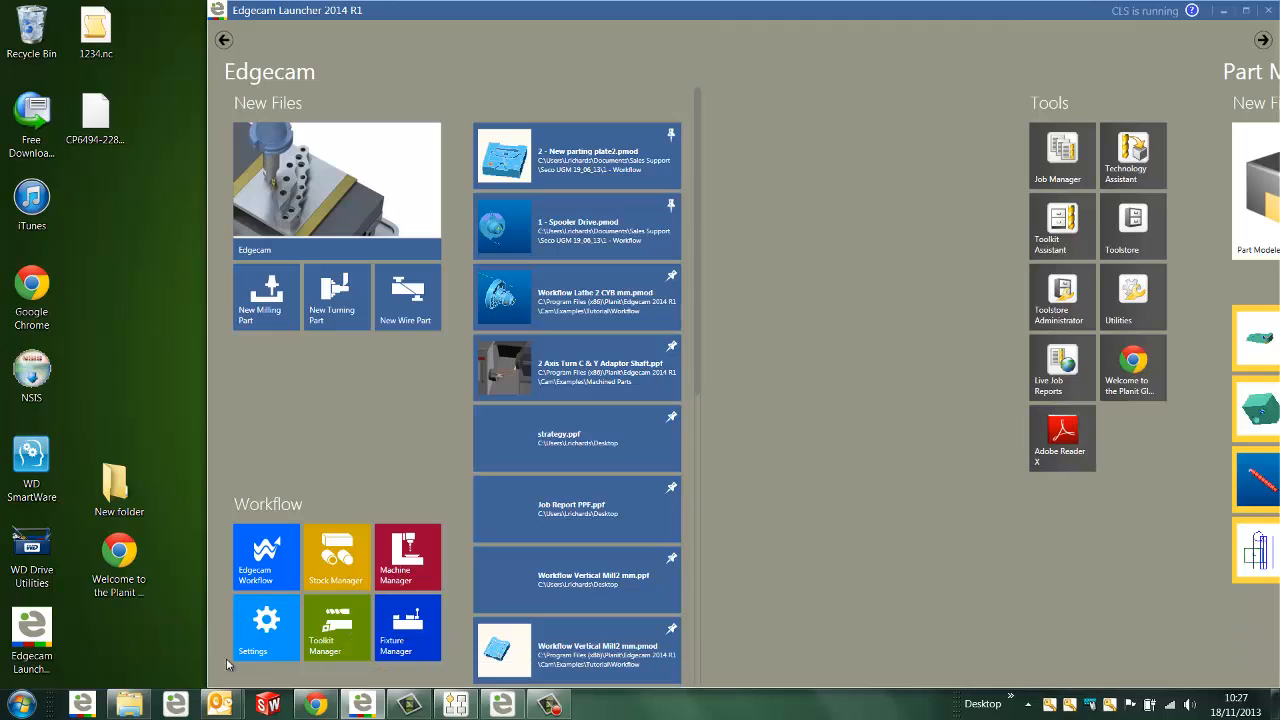
# Switch to Edgecam with the New parting plate2 part and set its datum to the rear-left corner on the component's top face
pyautogui.click(502, 705)
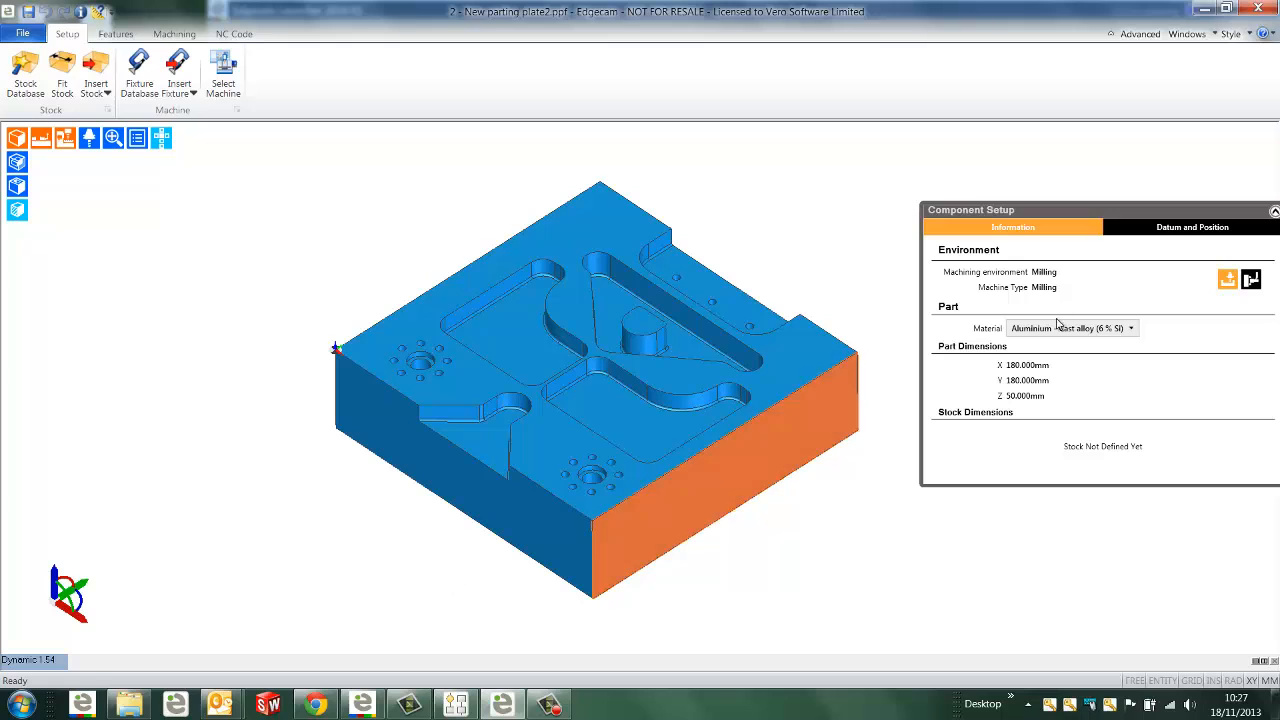
pyautogui.click(1187, 237)
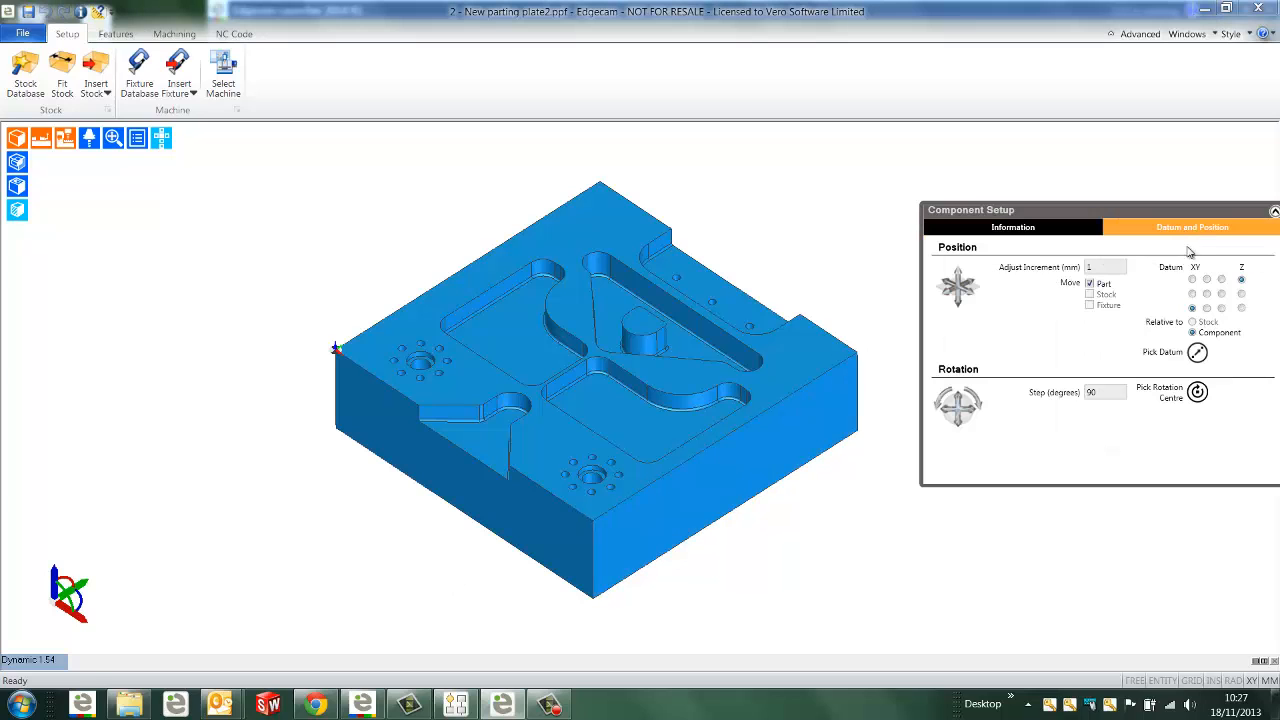
pyautogui.click(1207, 308)
pyautogui.click(1221, 308)
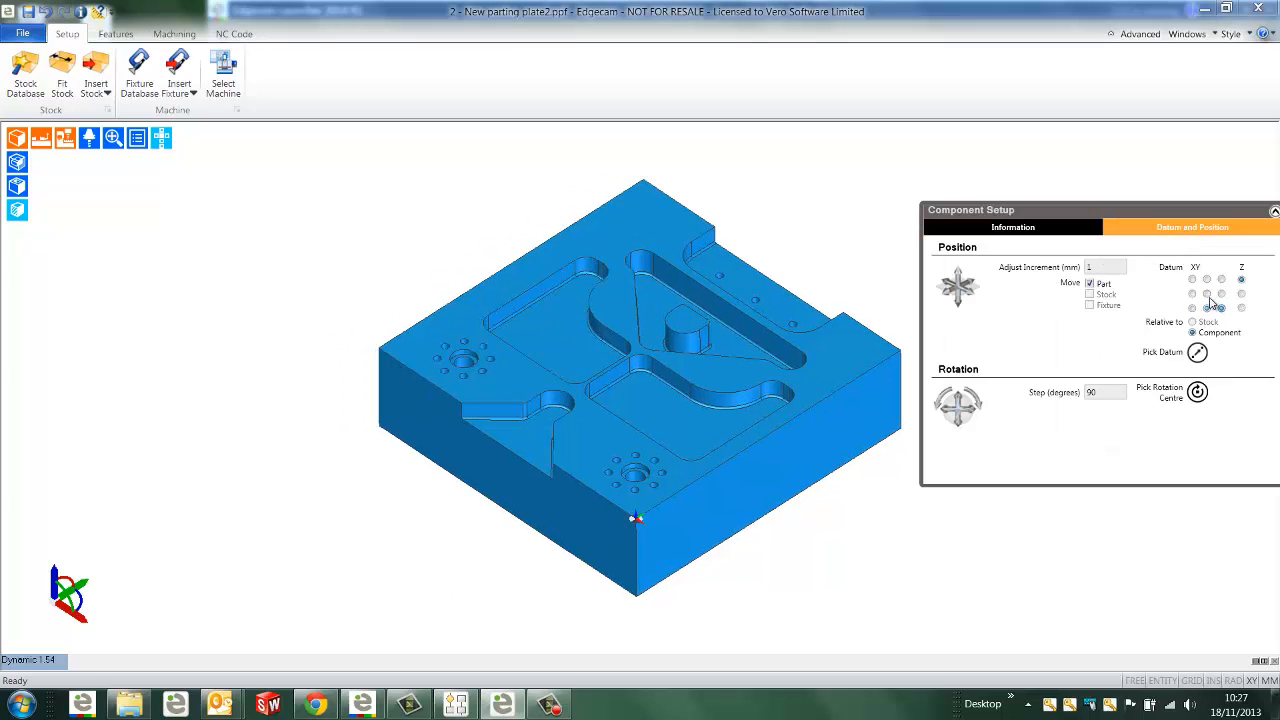
pyautogui.click(1192, 293)
pyautogui.click(1192, 279)
# Fit a box stock around the plate with a bottom offset of 10 mm
pyautogui.click(62, 85)
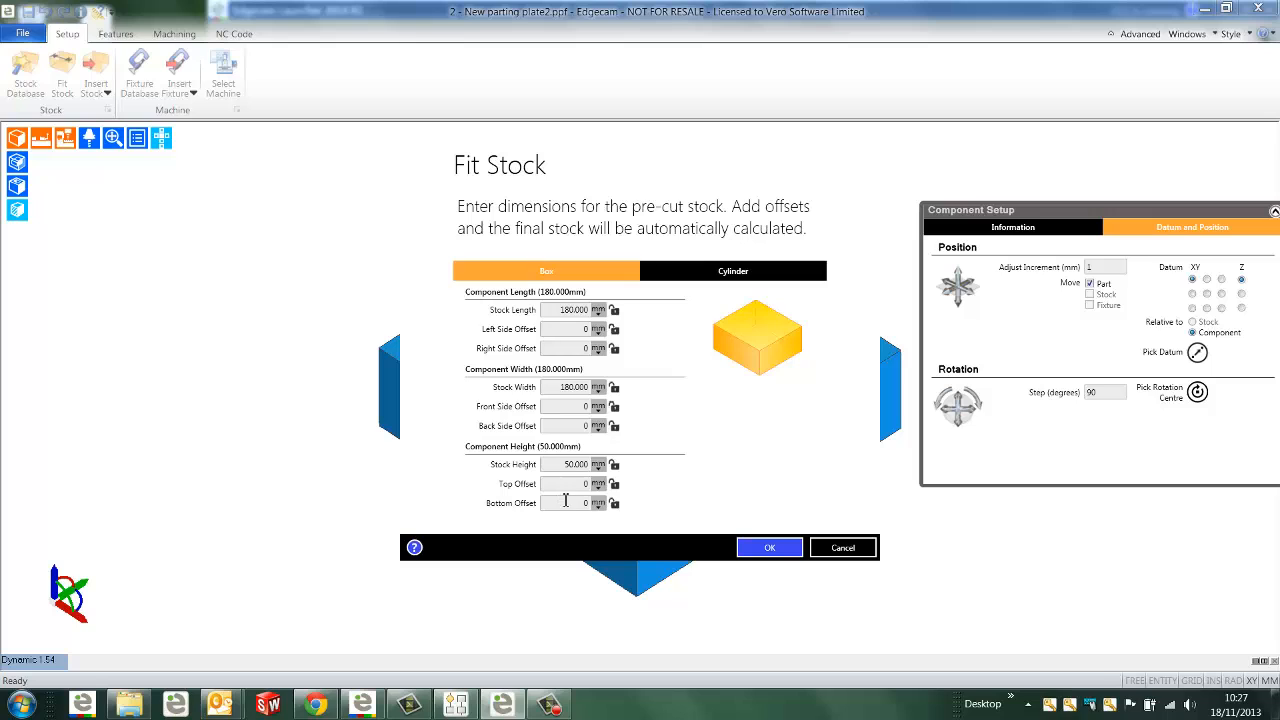
pyautogui.click(565, 502)
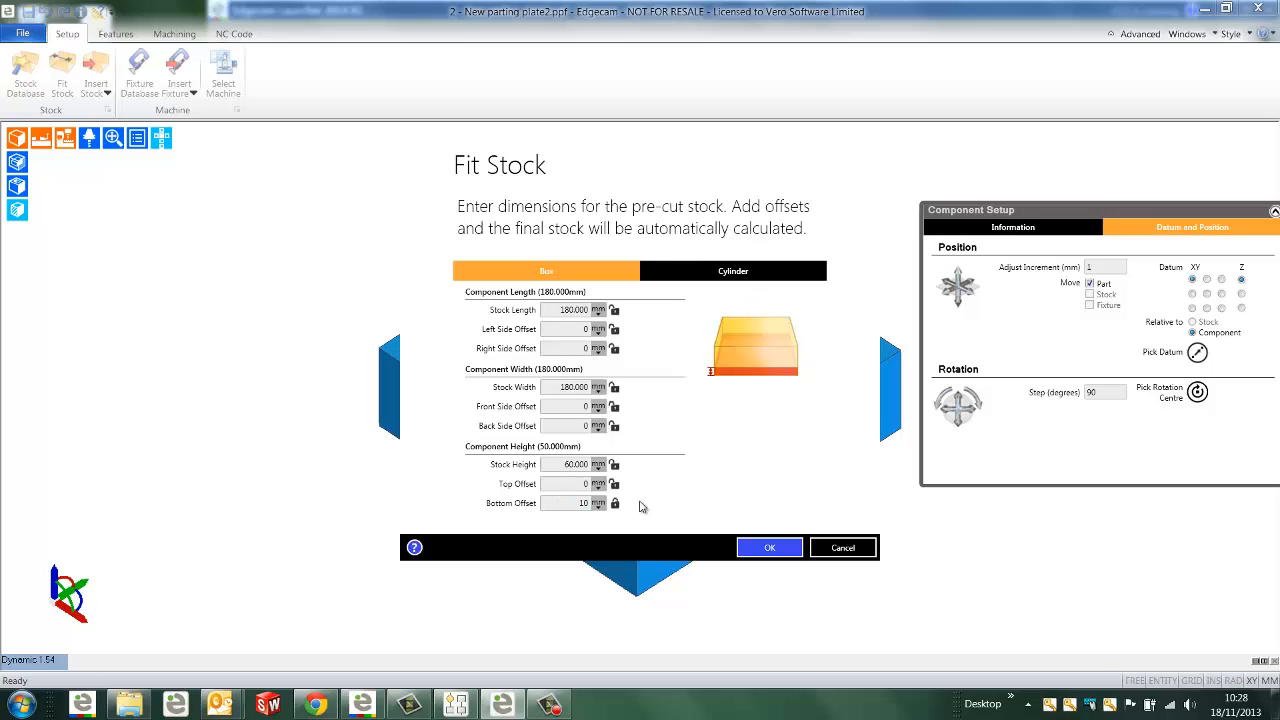
pyautogui.click(770, 550)
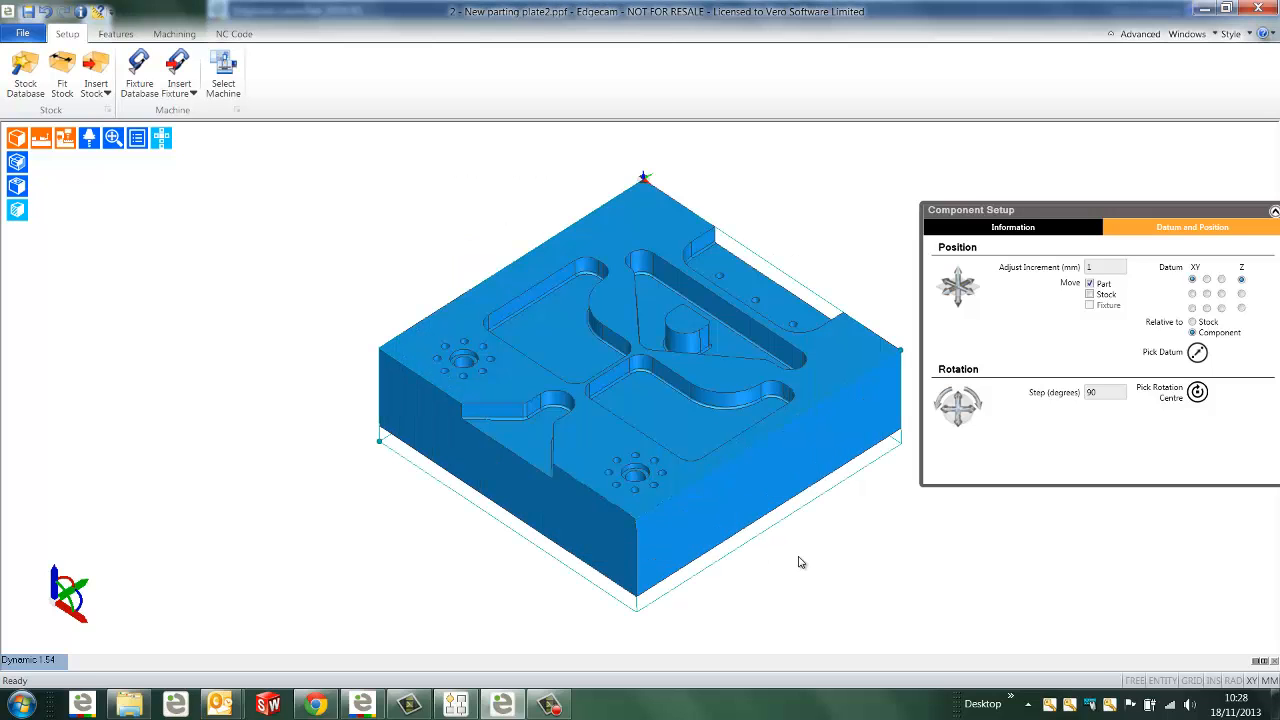
# Preview several vices from the fixture database around the plate and insert the Allmatic vice at rotation angle 0 with auto positioning
pyautogui.click(145, 95)
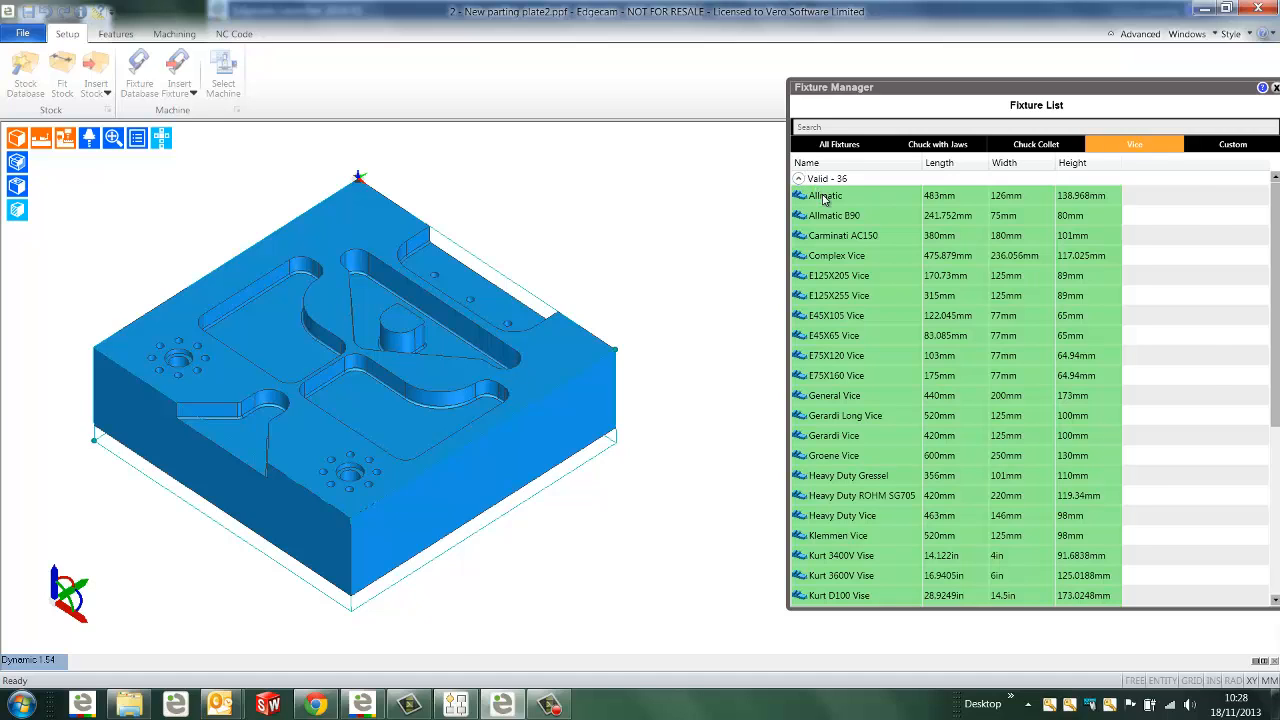
pyautogui.click(825, 197)
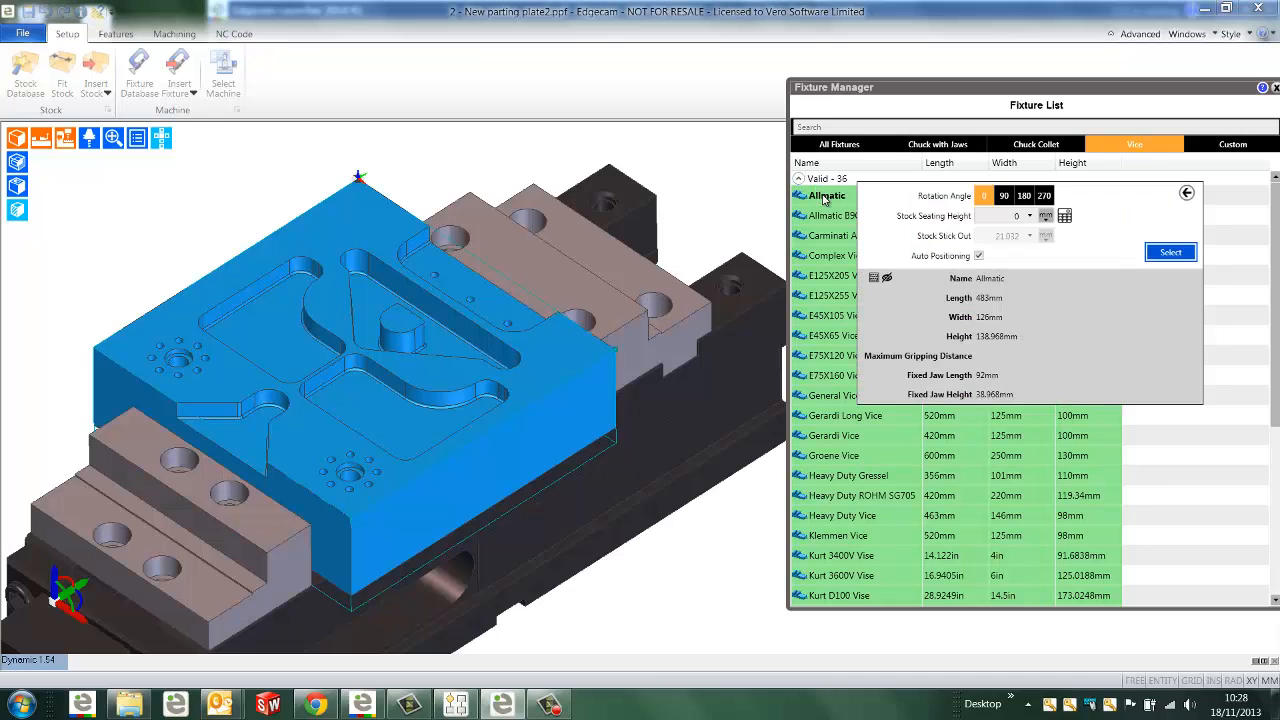
pyautogui.press('Down')
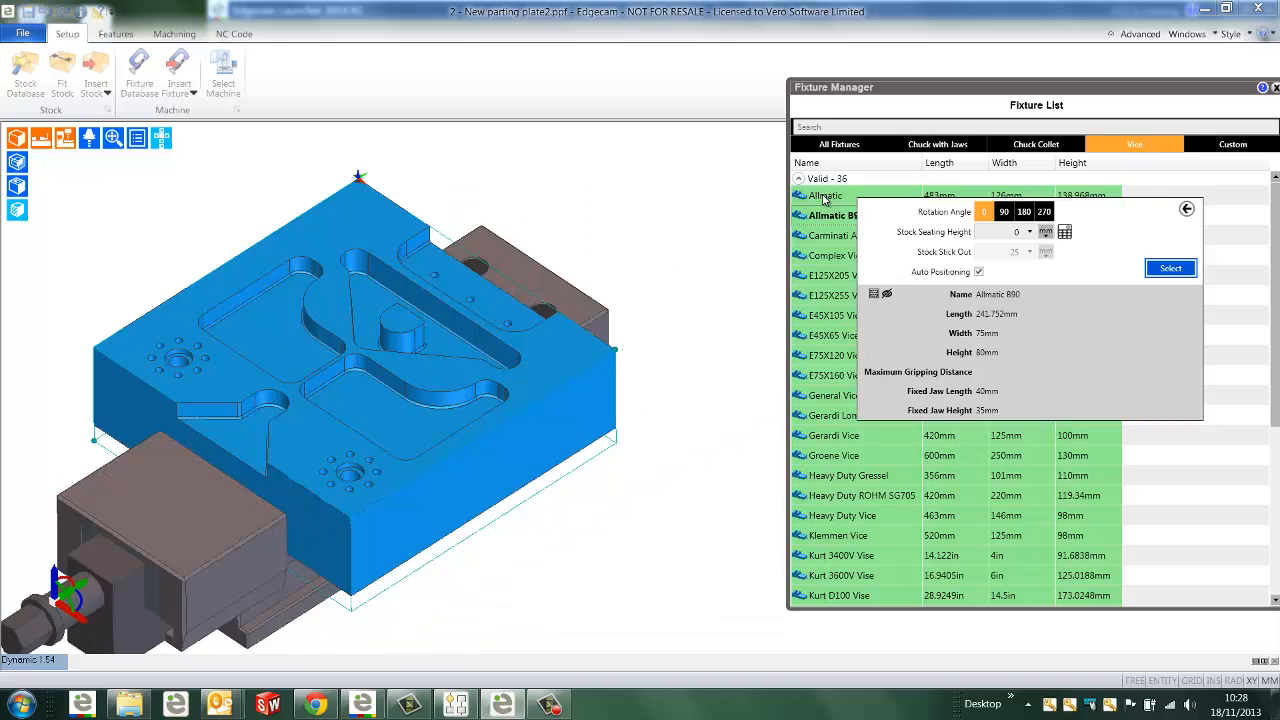
pyautogui.press('Down')
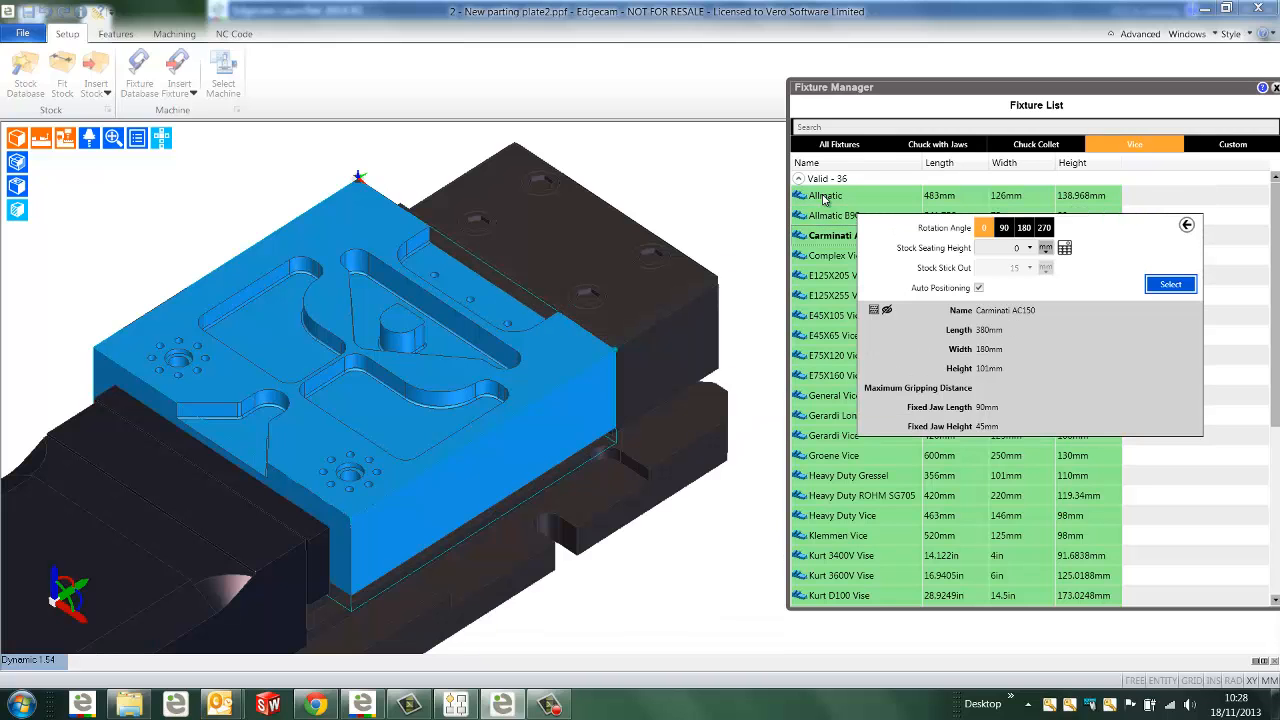
pyautogui.press('Down')
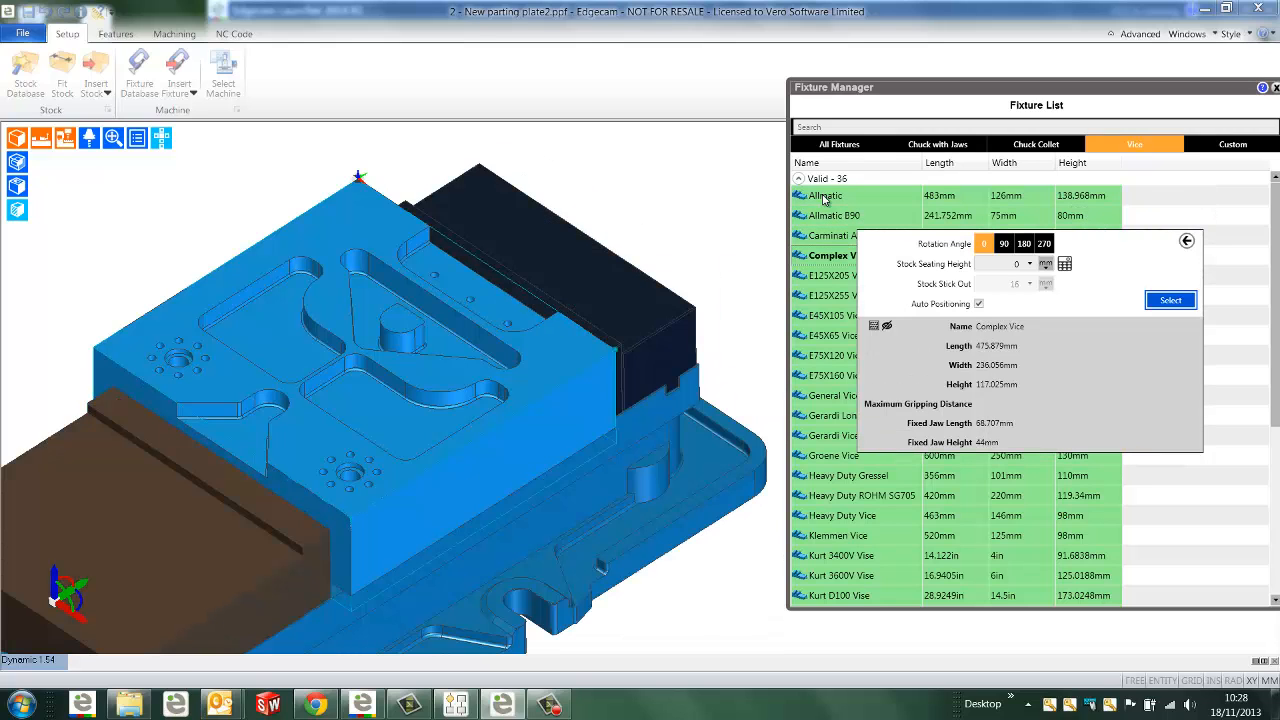
pyautogui.press('Up')
pyautogui.press('Up')
pyautogui.press('Up')
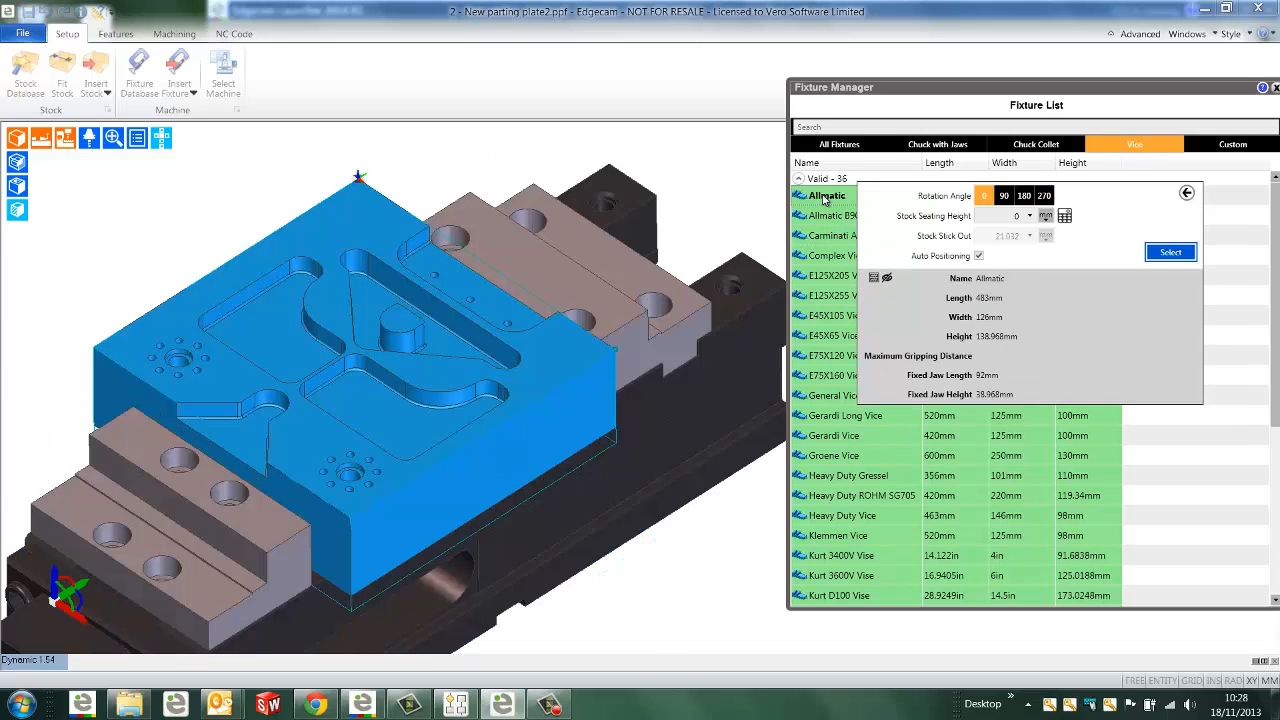
pyautogui.click(1160, 254)
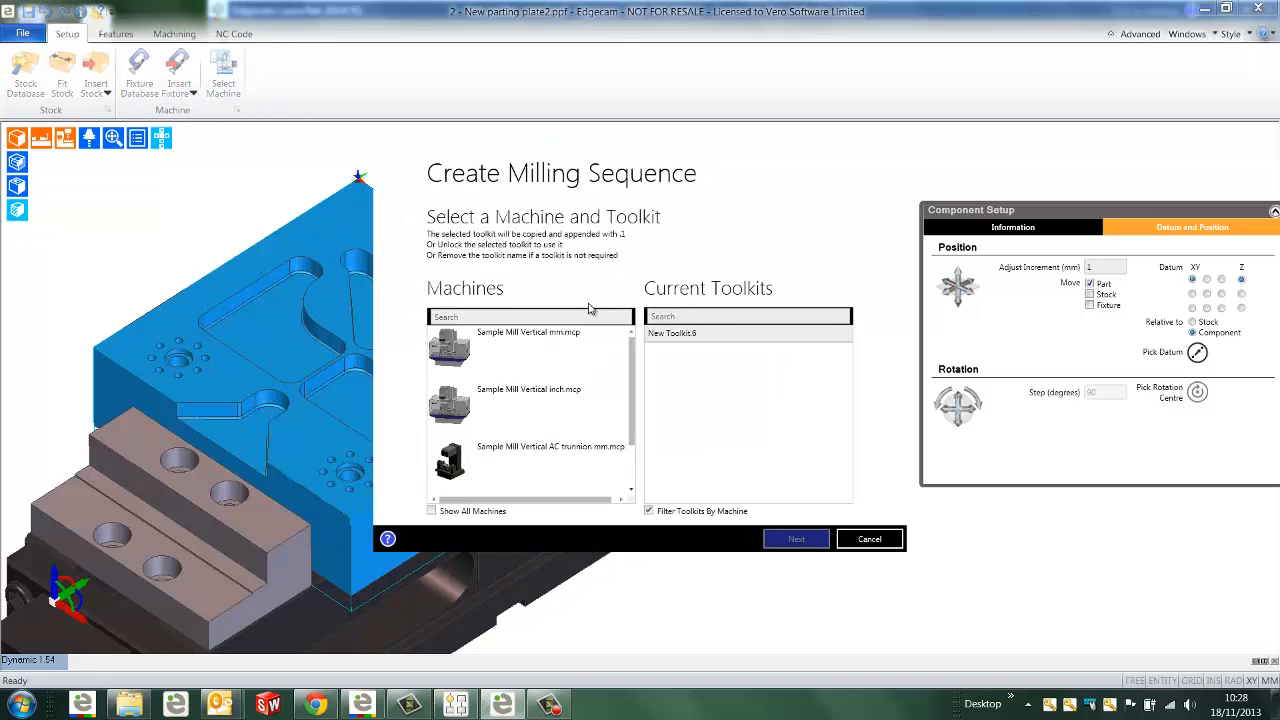
# Create a milling sequence using the Sample Mill Vertical mm.mcp machine and the Workflow Mill Vertical mm toolkit
pyautogui.click(503, 356)
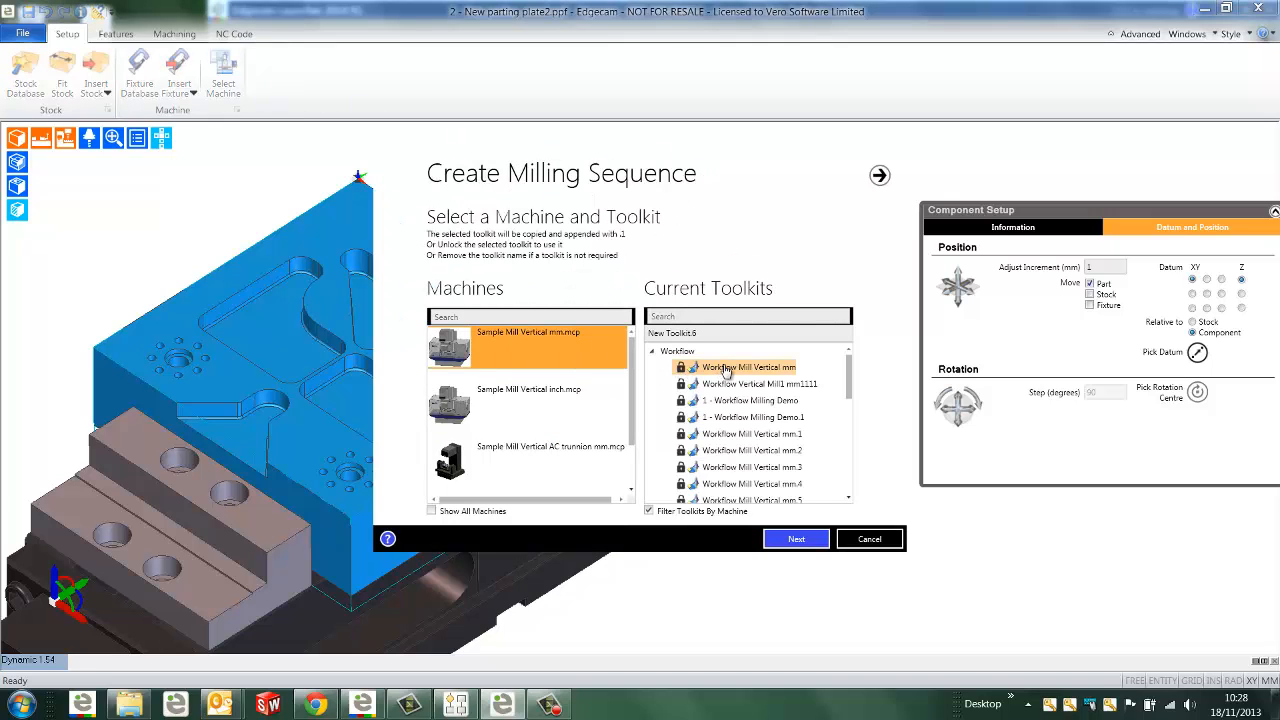
pyautogui.click(794, 541)
pyautogui.click(792, 540)
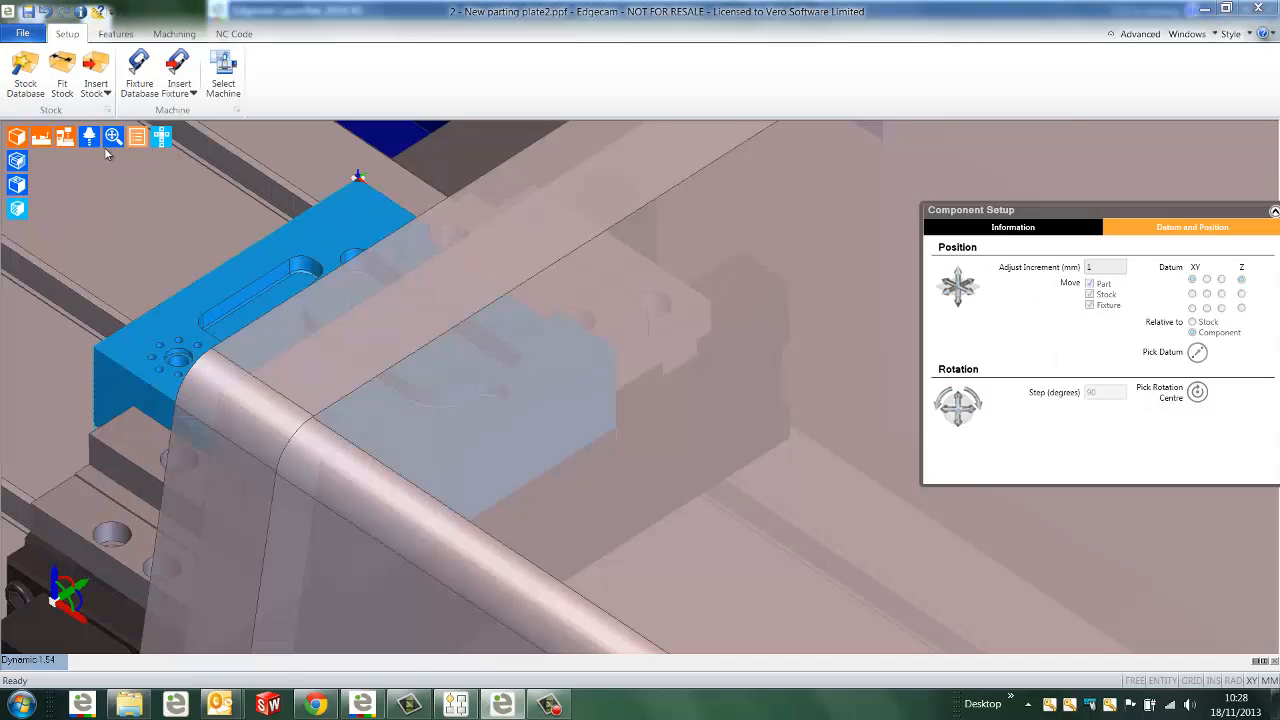
# Hide the machine and the vice so only the plate and its stock are displayed
pyautogui.click(64, 138)
pyautogui.scroll(3, 240, 208)
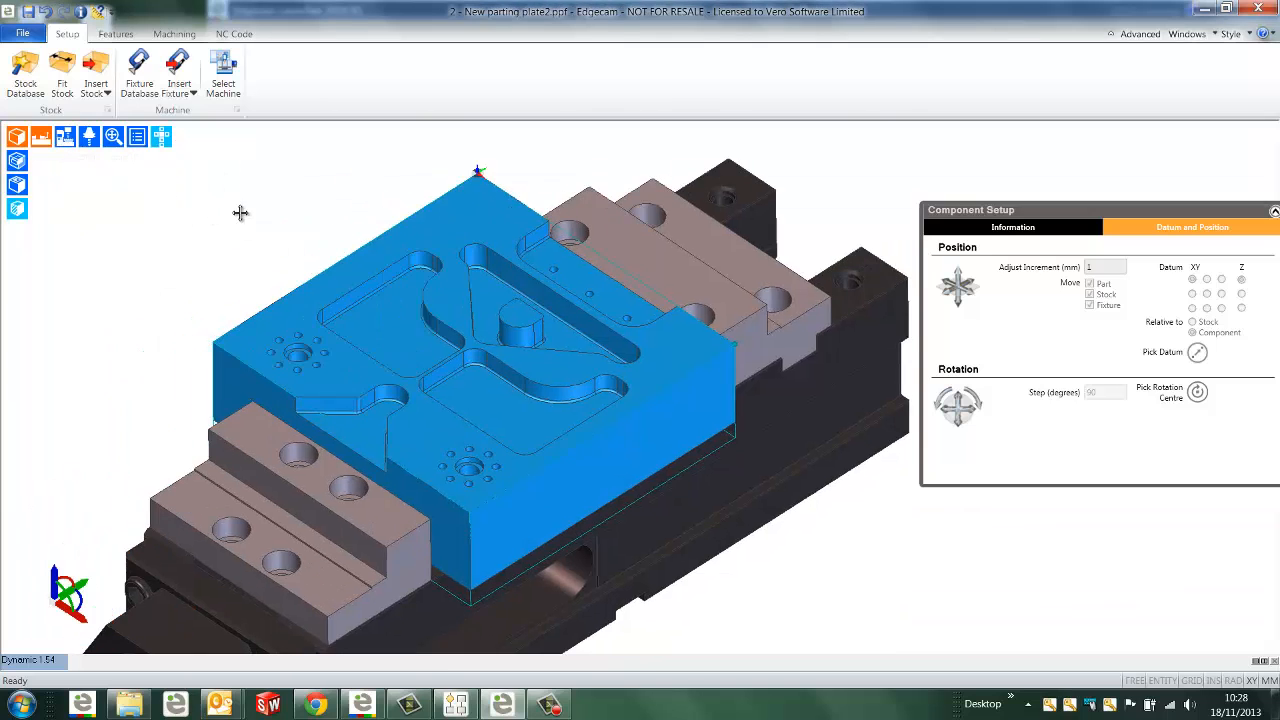
pyautogui.click(41, 137)
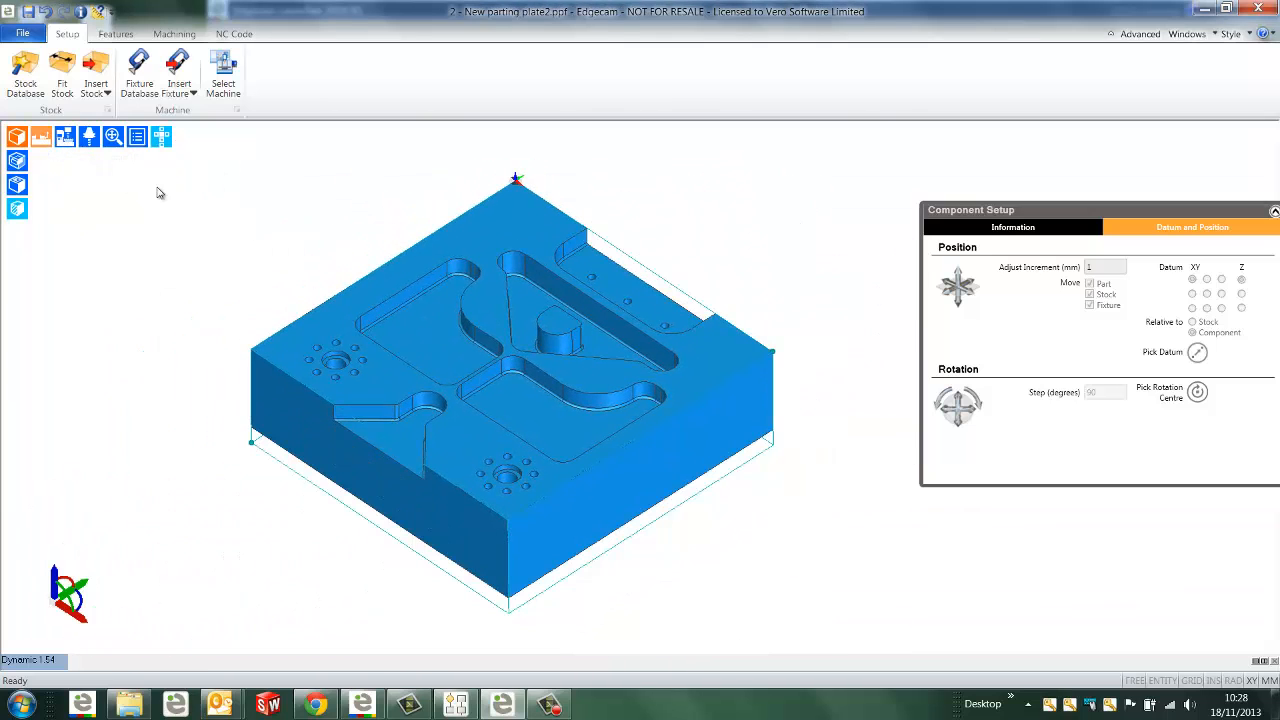
# Find the plate's 2D pockets, open pockets, open mill features and vertical holes, checking the mill options without changing them
pyautogui.click(113, 35)
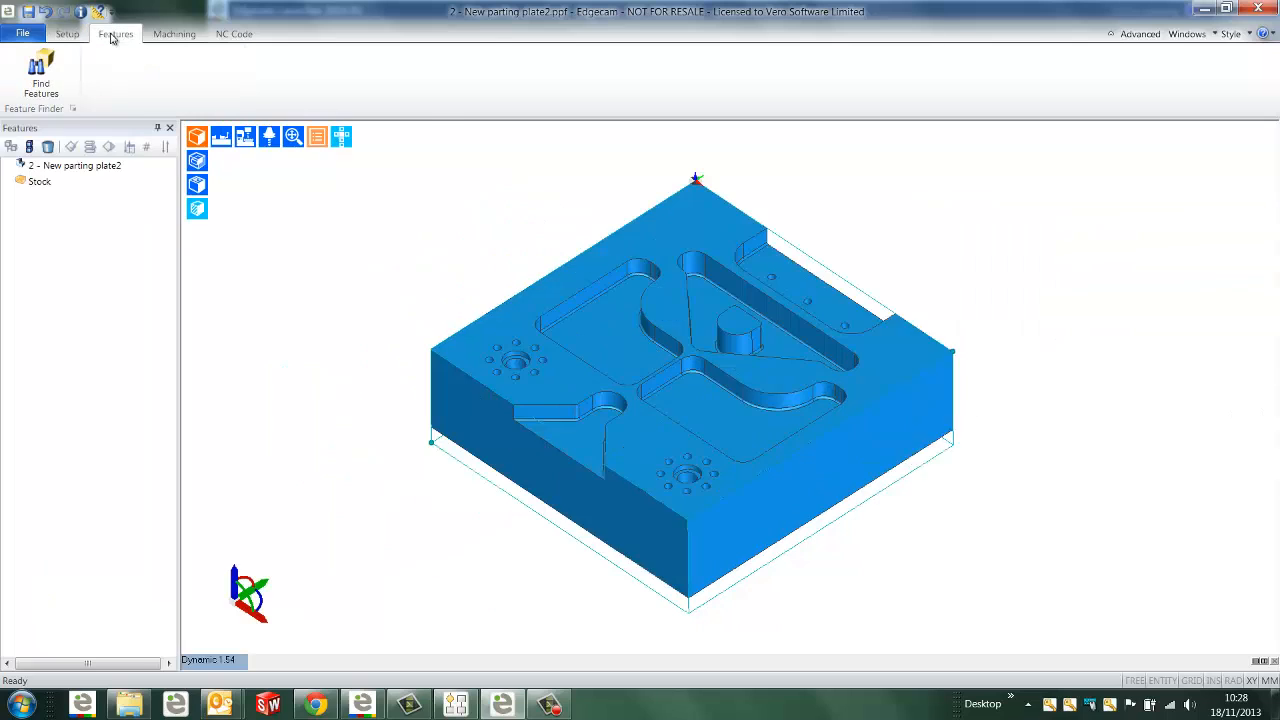
pyautogui.click(41, 72)
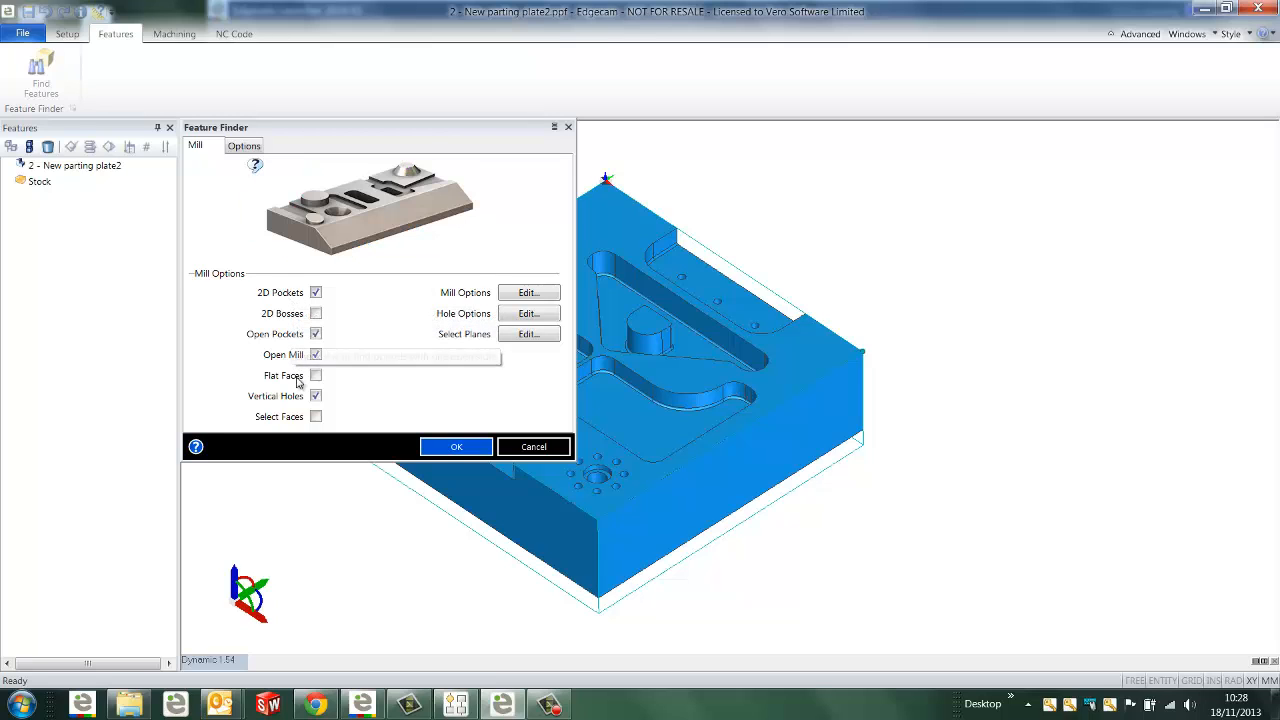
pyautogui.click(507, 298)
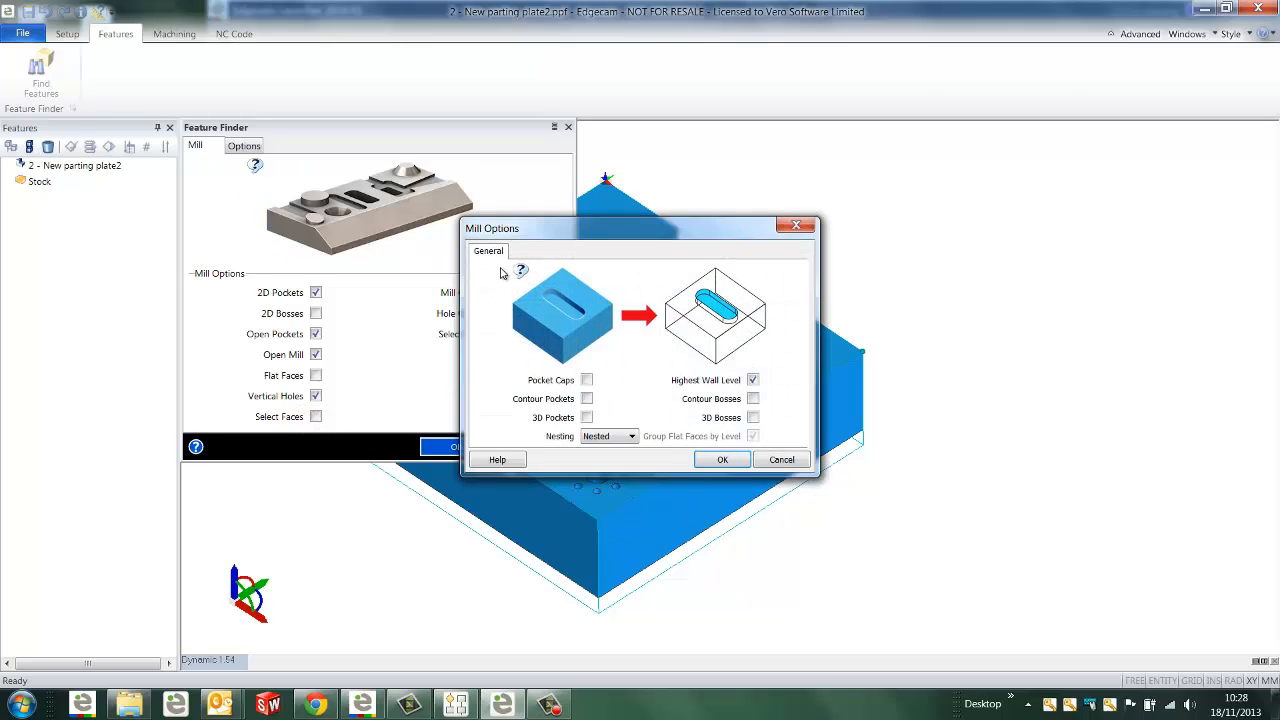
pyautogui.moveTo(605, 245); pyautogui.dragTo(600, 291)
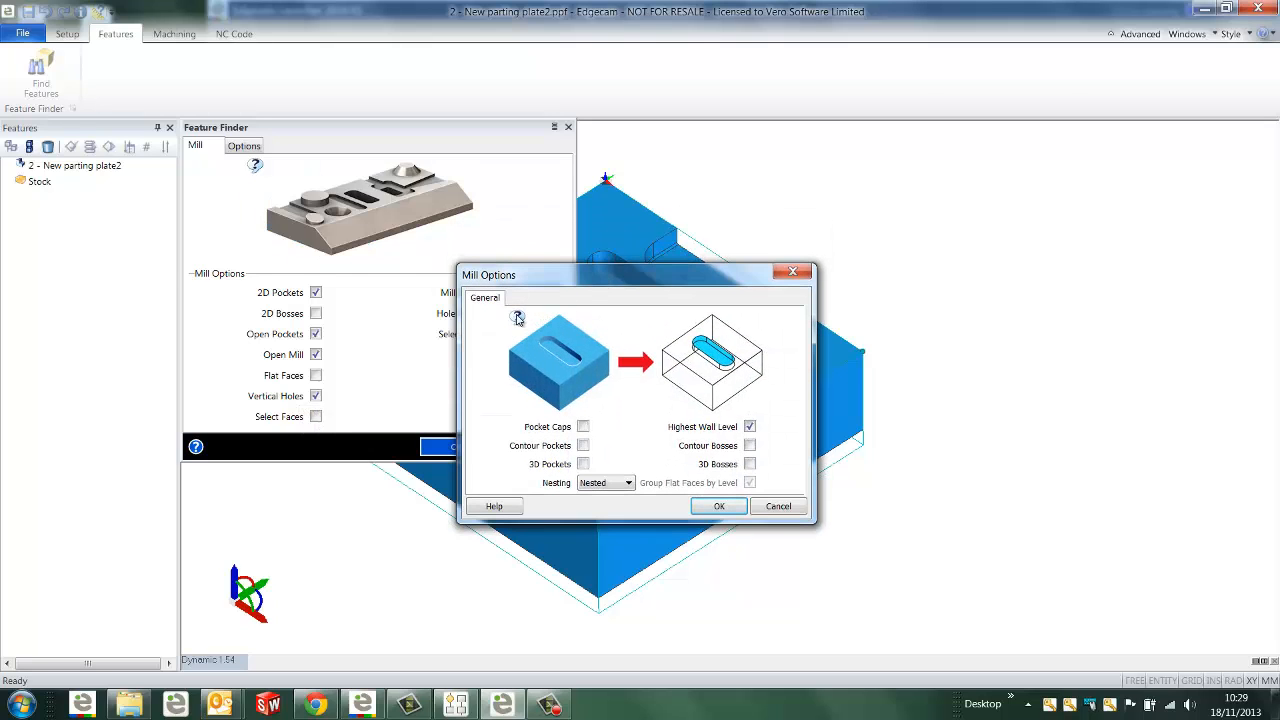
pyautogui.moveTo(518, 318)
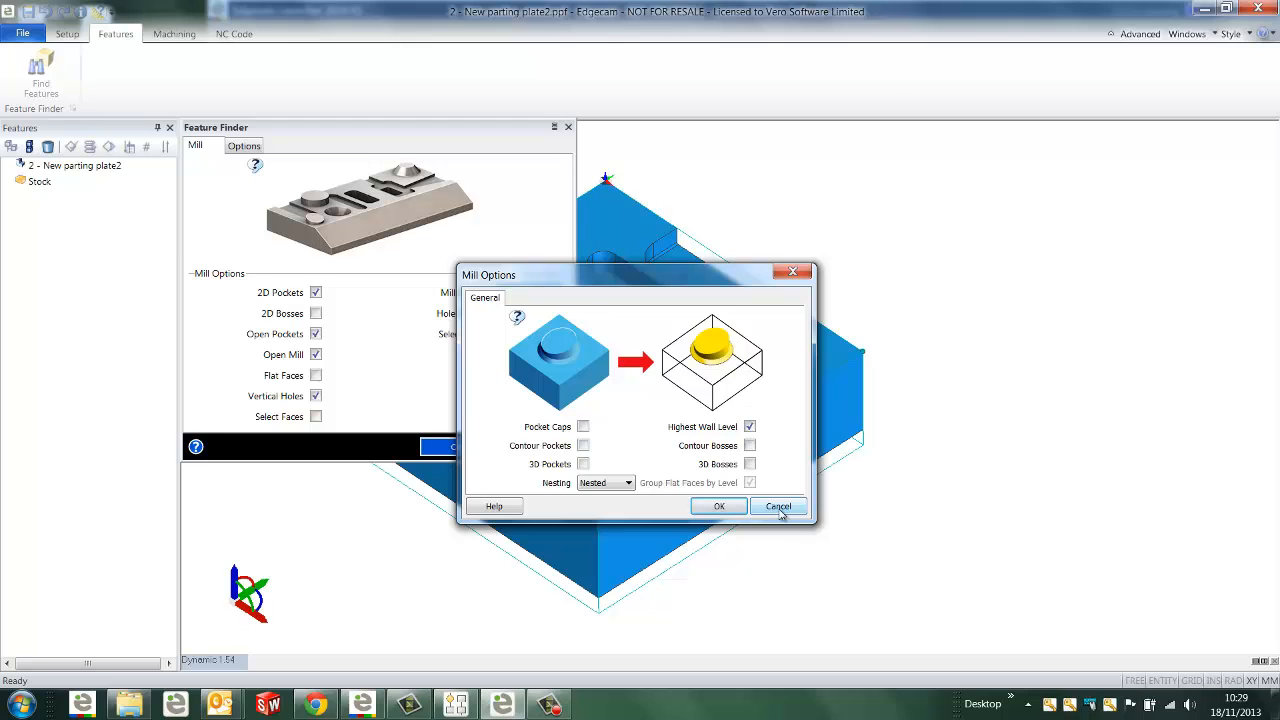
pyautogui.click(778, 507)
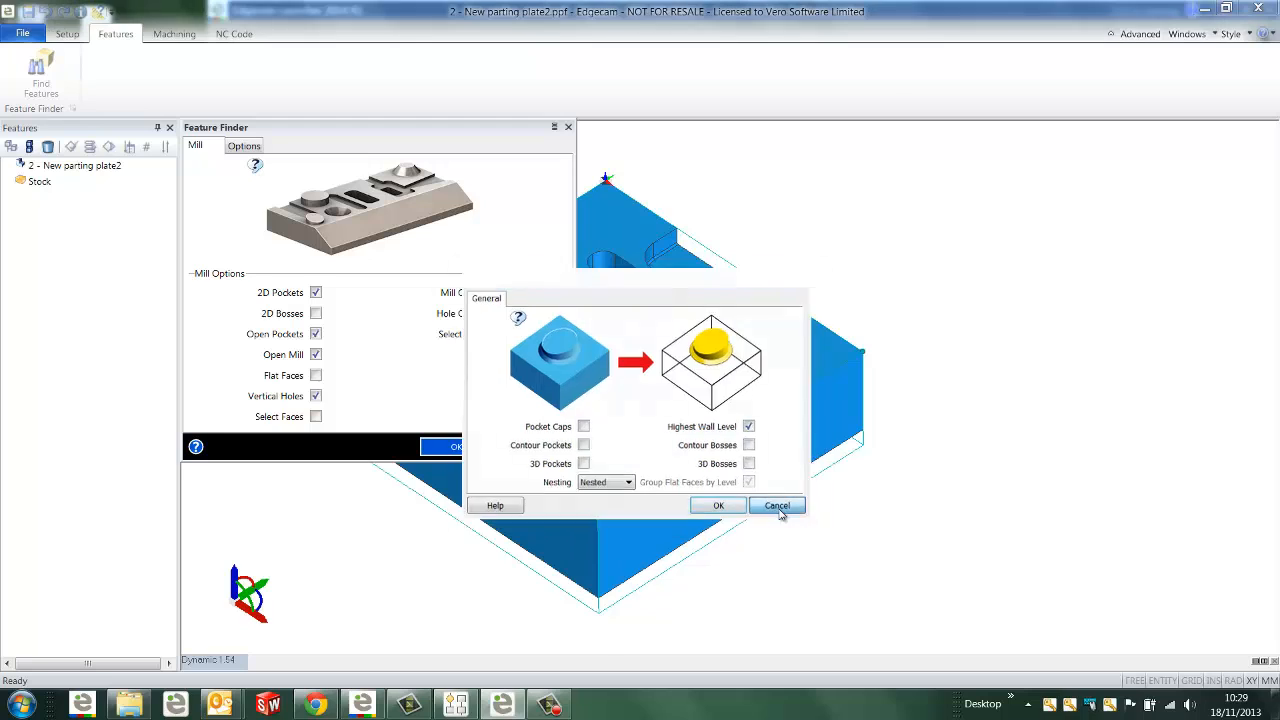
pyautogui.click(443, 449)
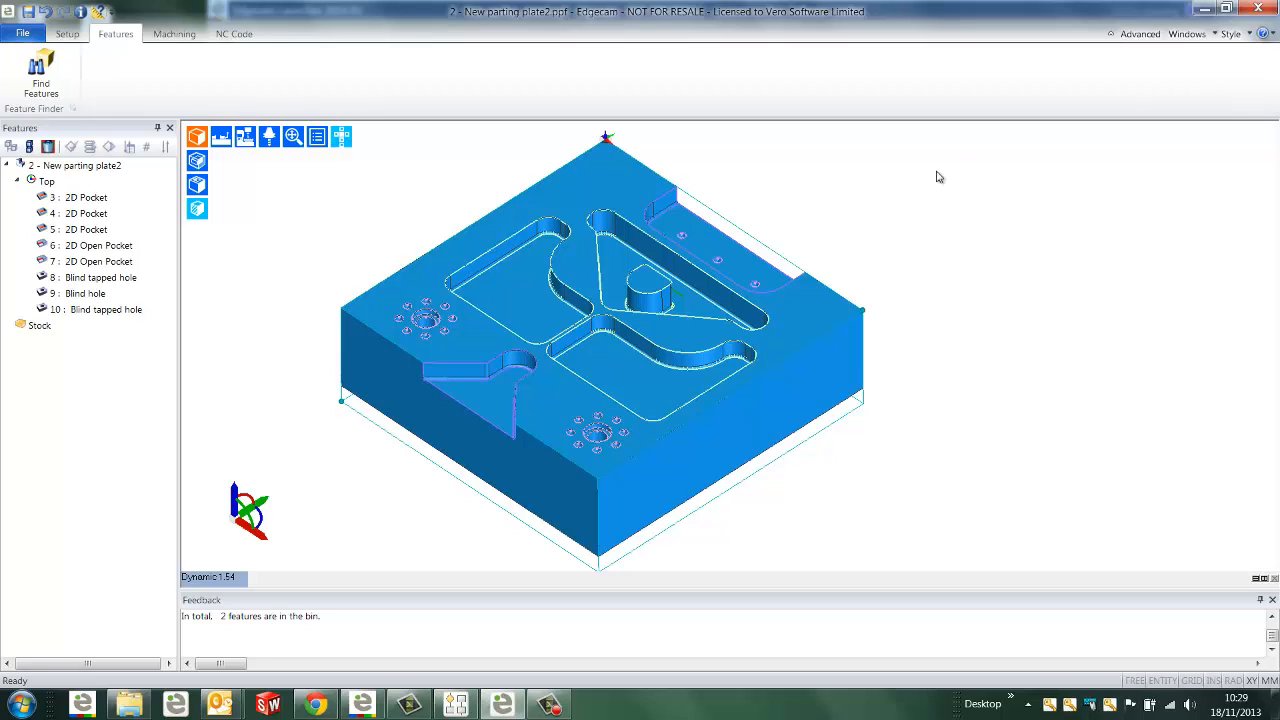
# Examine the properties of blind tapped hole feature 10, including its depth, diameter and thread data, and close the properties
pyautogui.click(1189, 36)
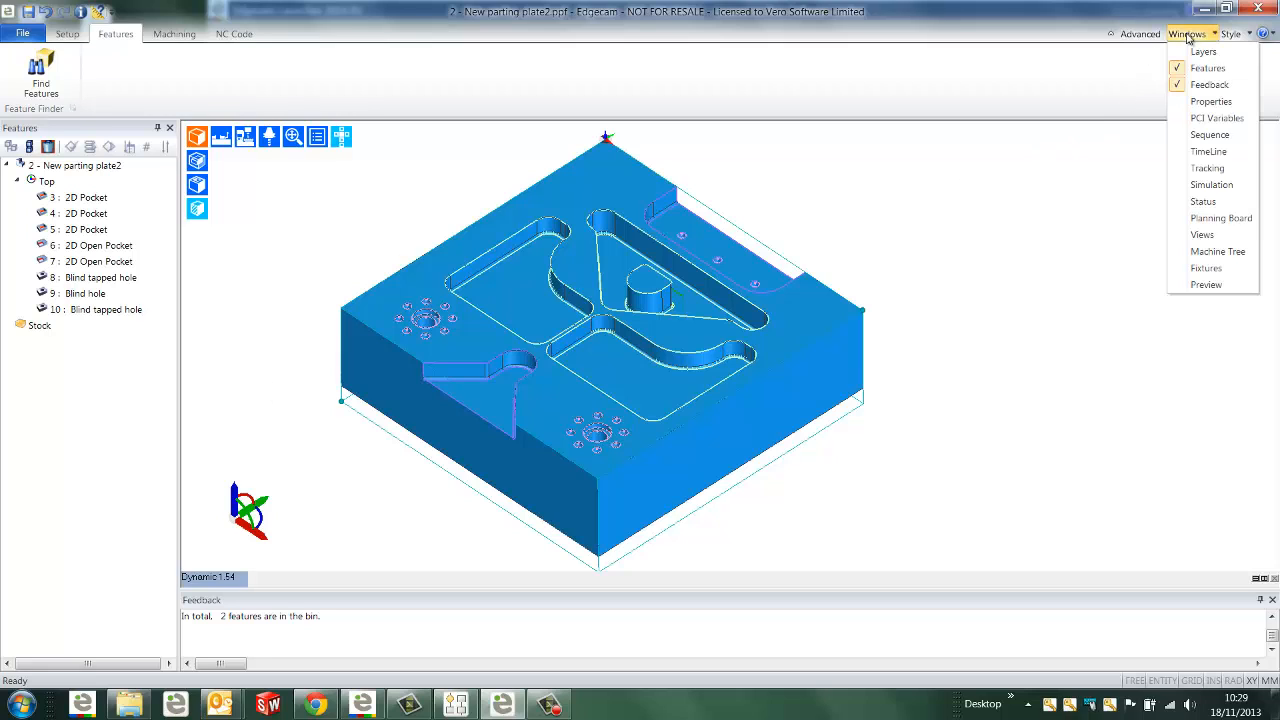
pyautogui.click(1193, 99)
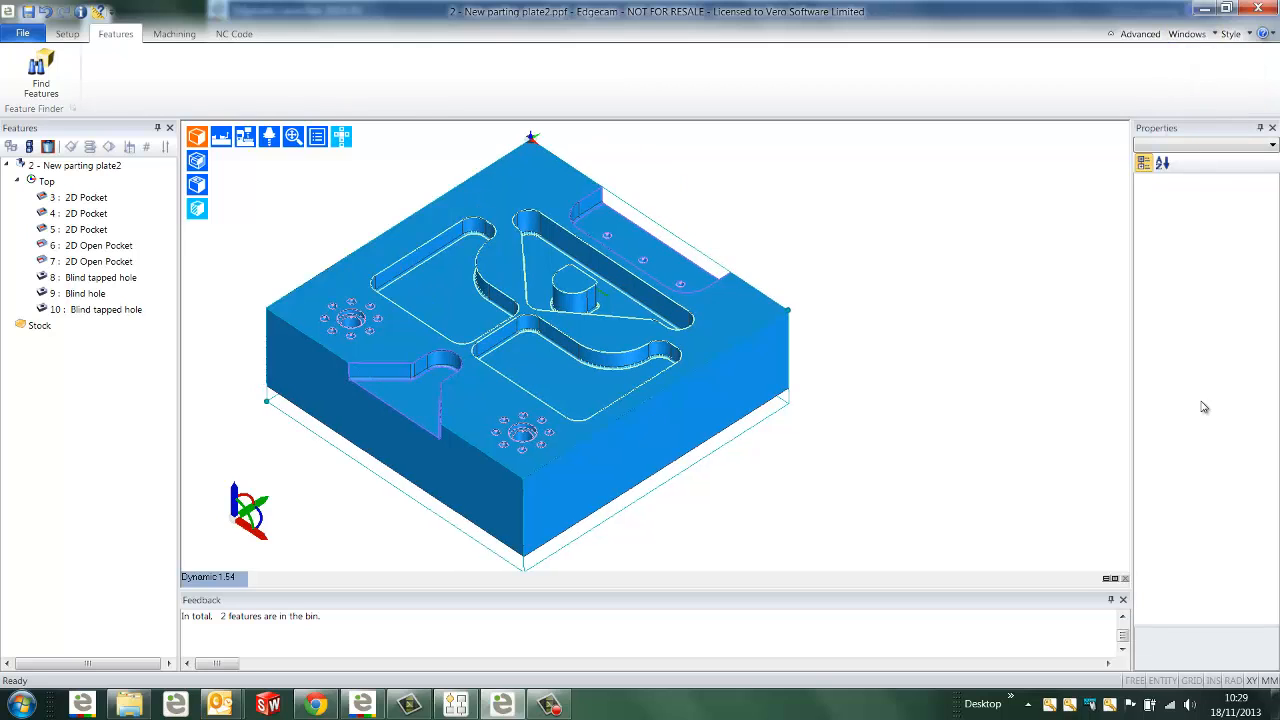
pyautogui.click(92, 312)
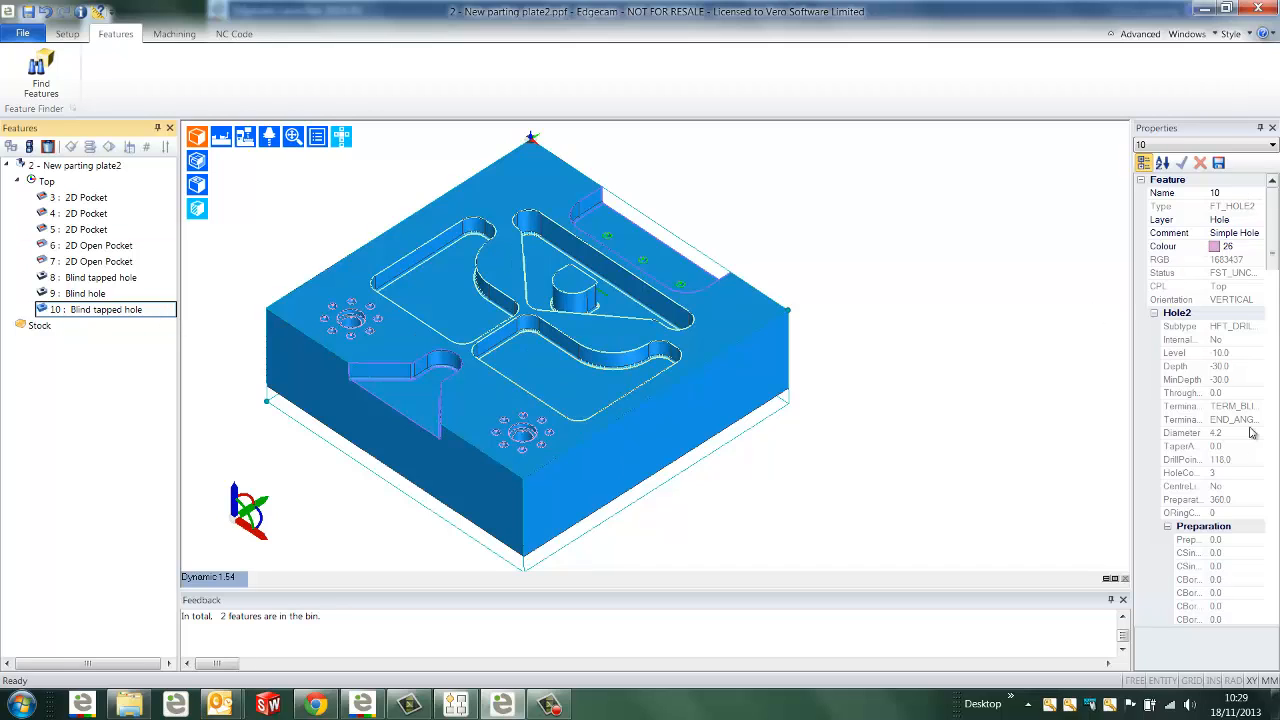
pyautogui.moveTo(1274, 260); pyautogui.dragTo(1276, 290)
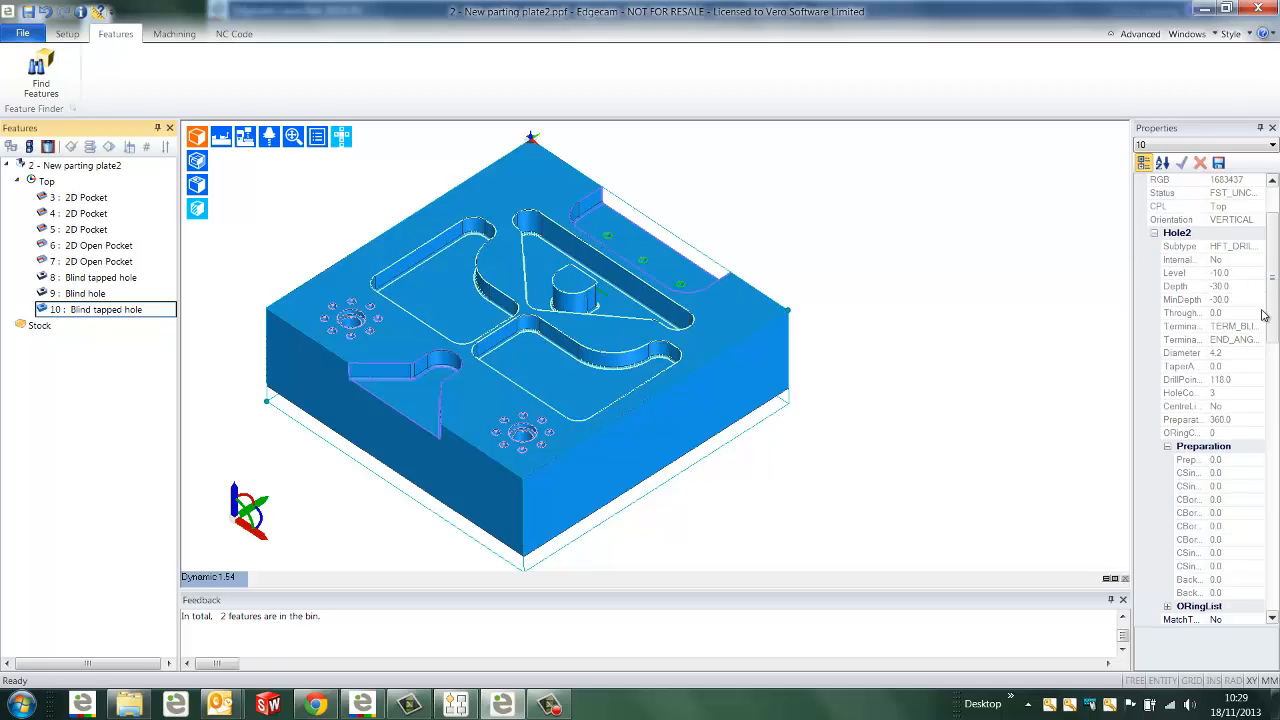
pyautogui.moveTo(1275, 328); pyautogui.dragTo(1273, 512)
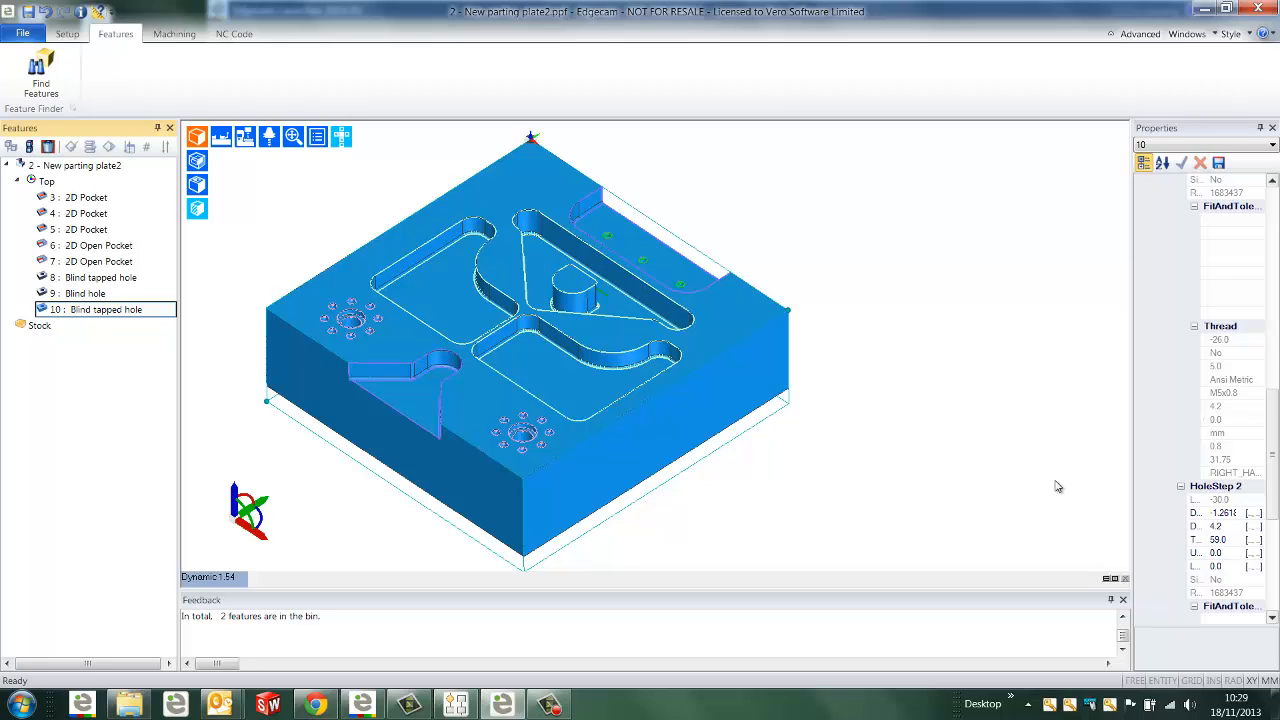
pyautogui.click(1273, 130)
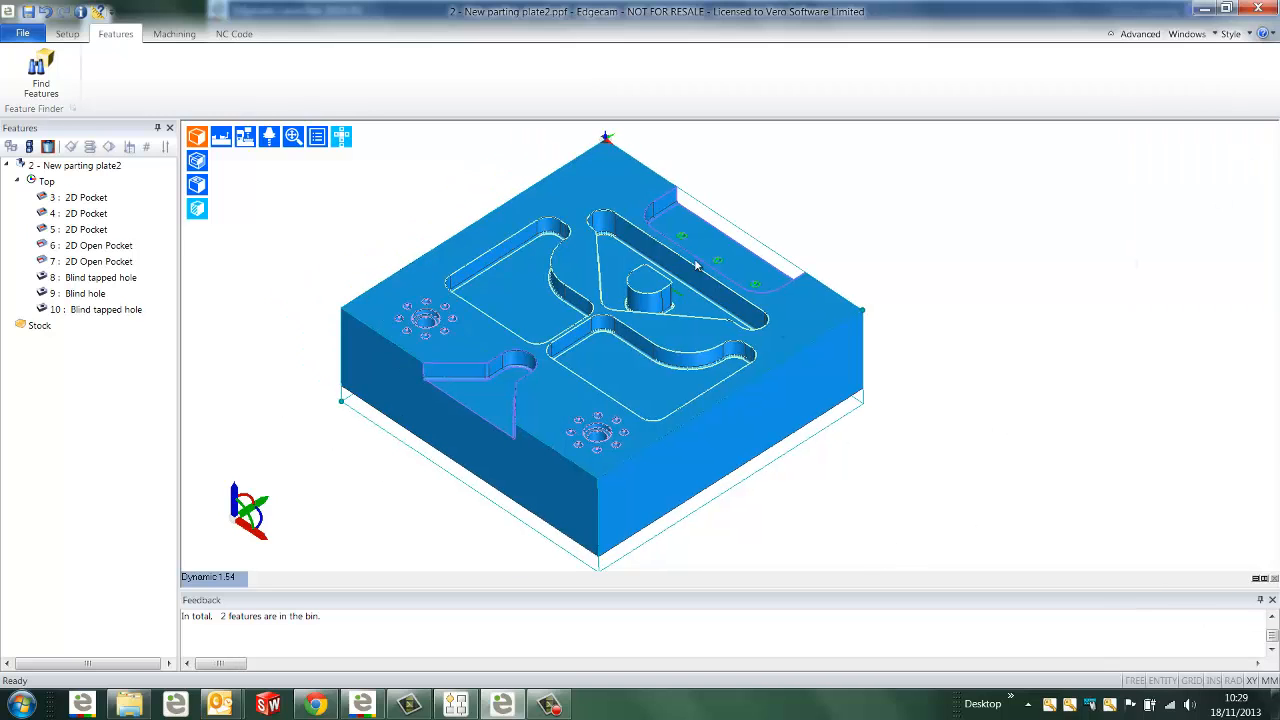
# Machine the closed 2D pocket beside the upper-left edge of the plate automatically with Machine Feature
pyautogui.click(172, 33)
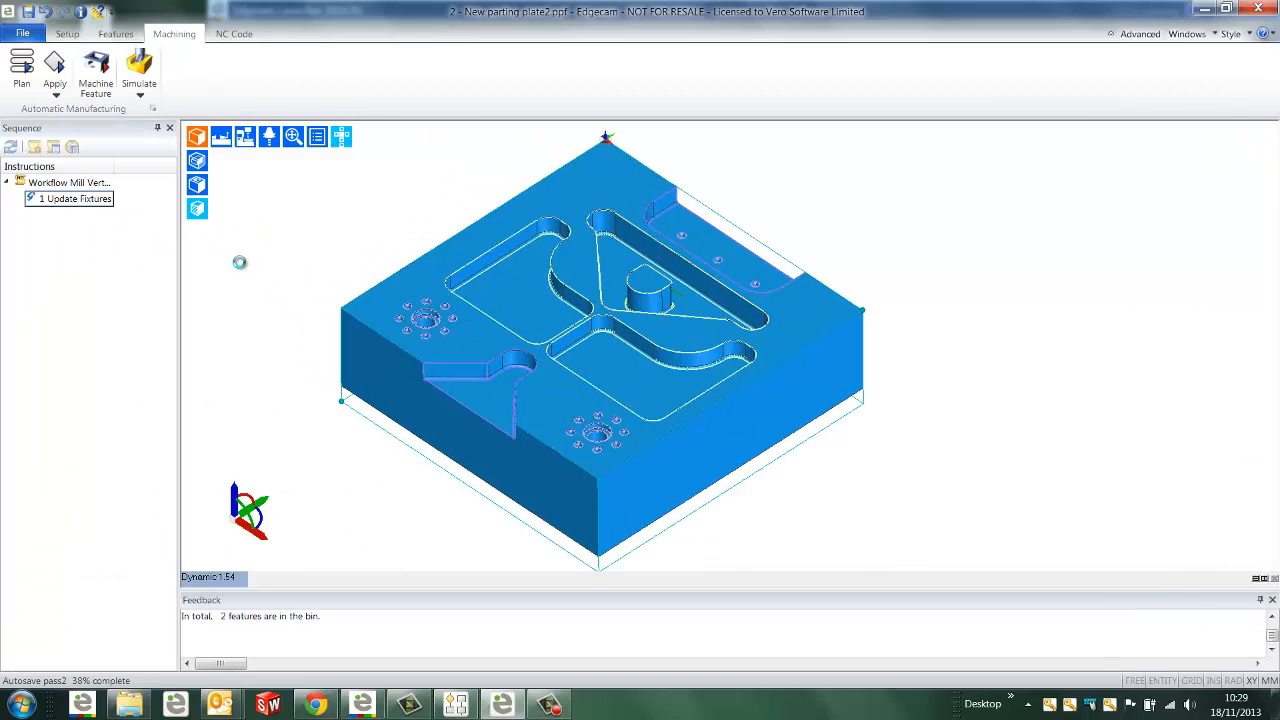
pyautogui.moveTo(266, 291); pyautogui.dragTo(284, 343, button='middle')
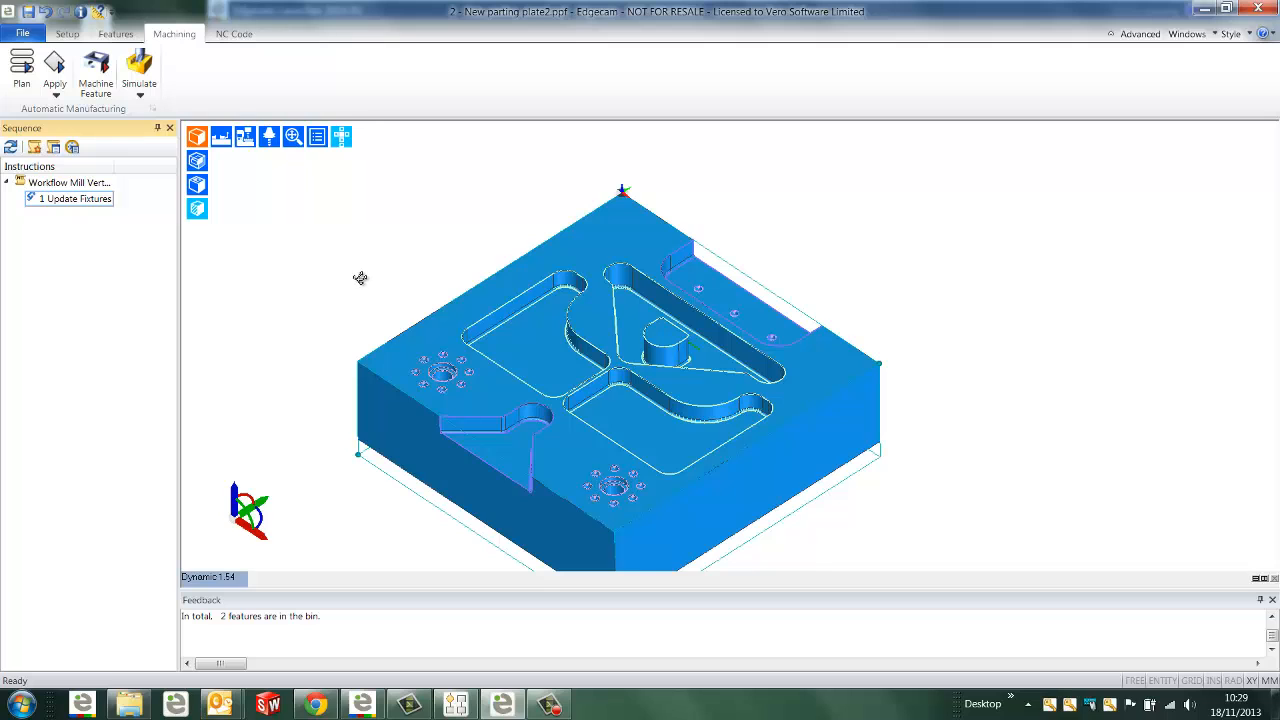
pyautogui.moveTo(361, 279); pyautogui.dragTo(315, 253, button='middle')
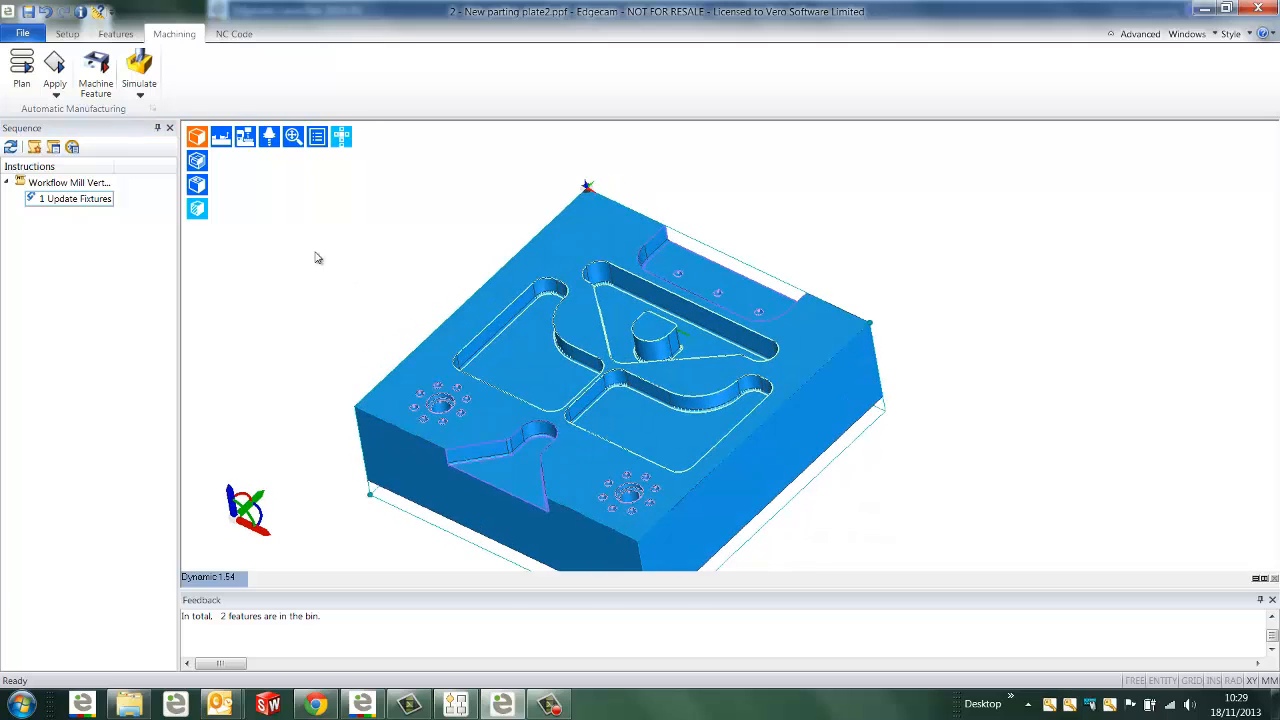
pyautogui.click(97, 75)
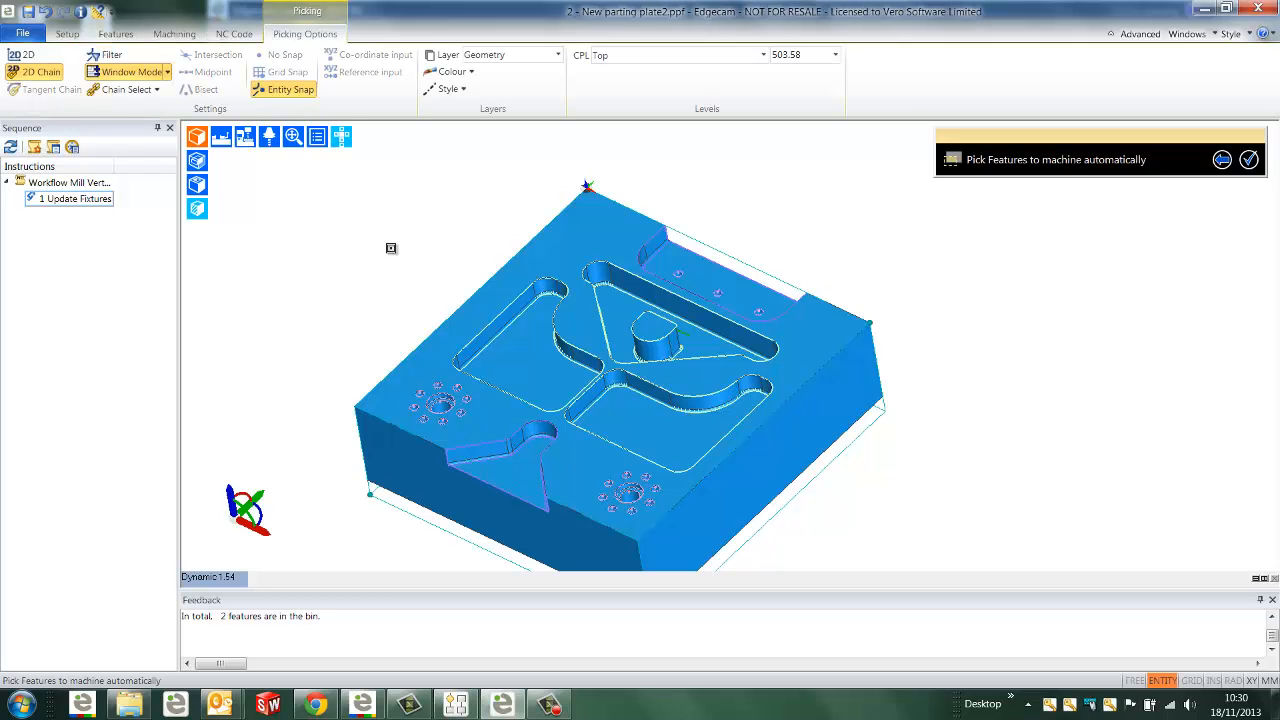
pyautogui.click(499, 314)
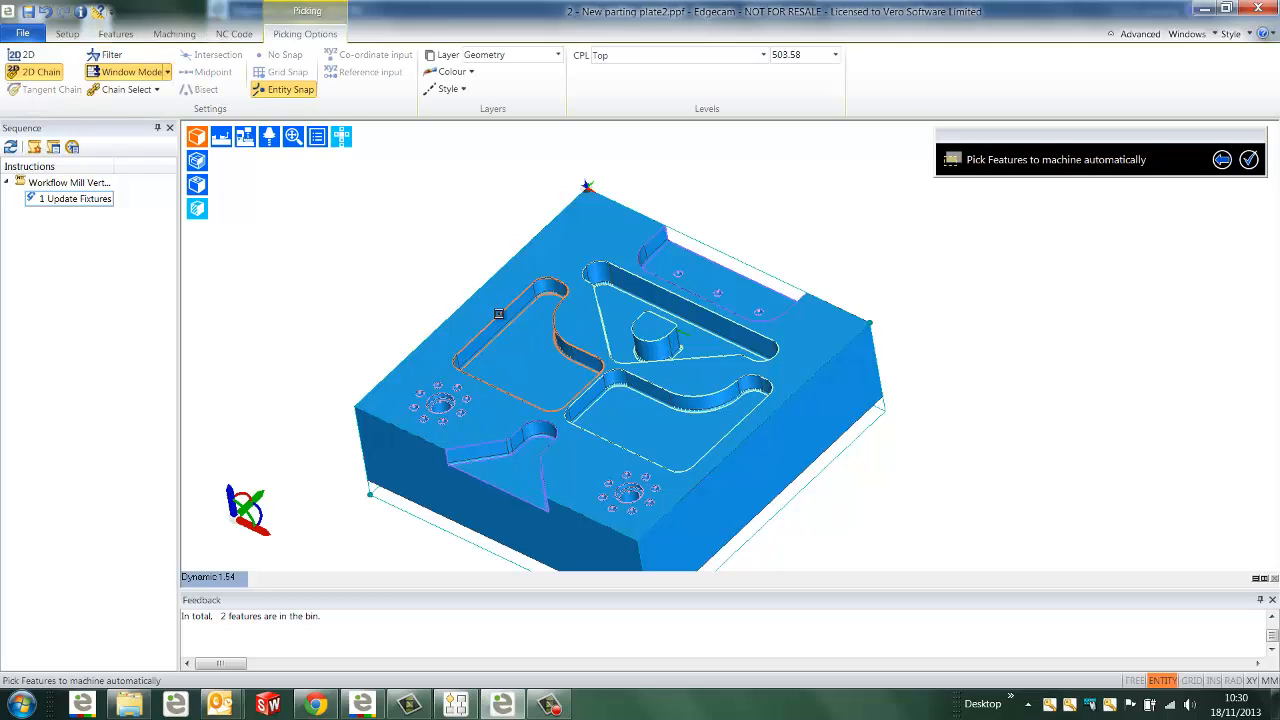
pyautogui.rightClick(441, 264)
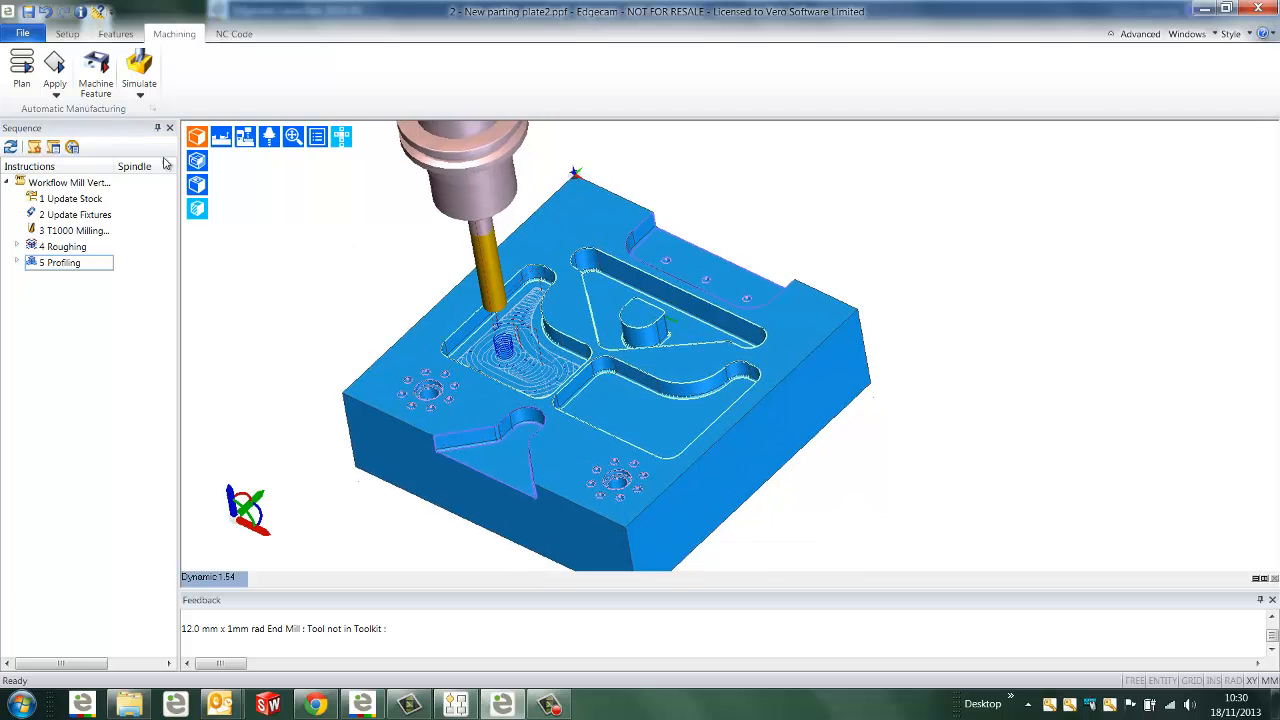
# Machine 2D Open Pocket 6 and the large blind hole in the plate's front bolt circle automatically with Machine Feature
pyautogui.click(106, 88)
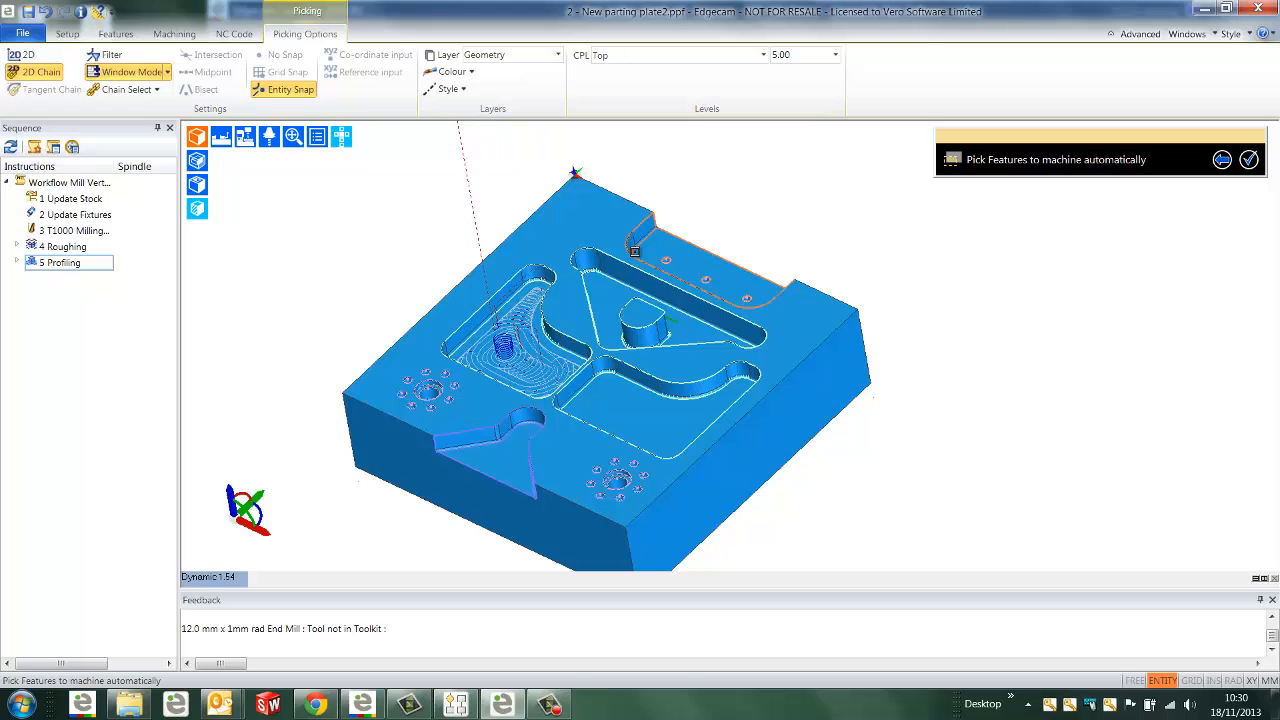
pyautogui.click(634, 251)
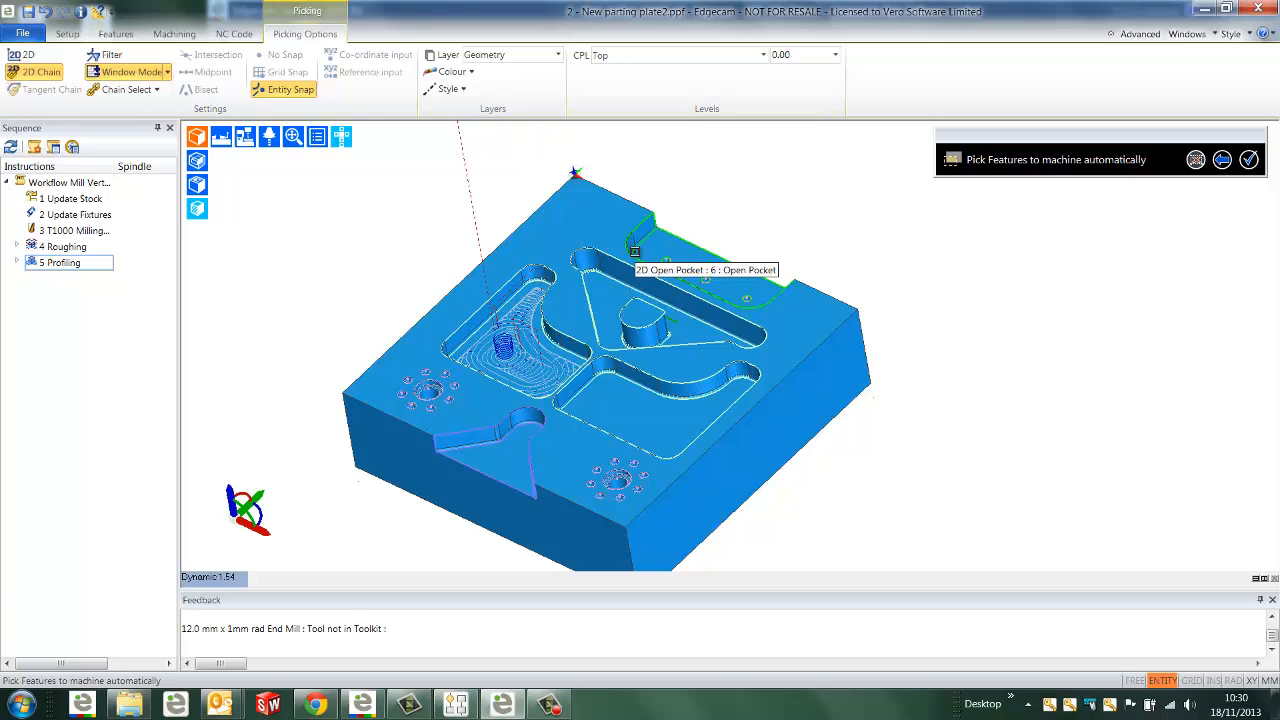
pyautogui.click(618, 488)
pyautogui.rightClick(618, 488)
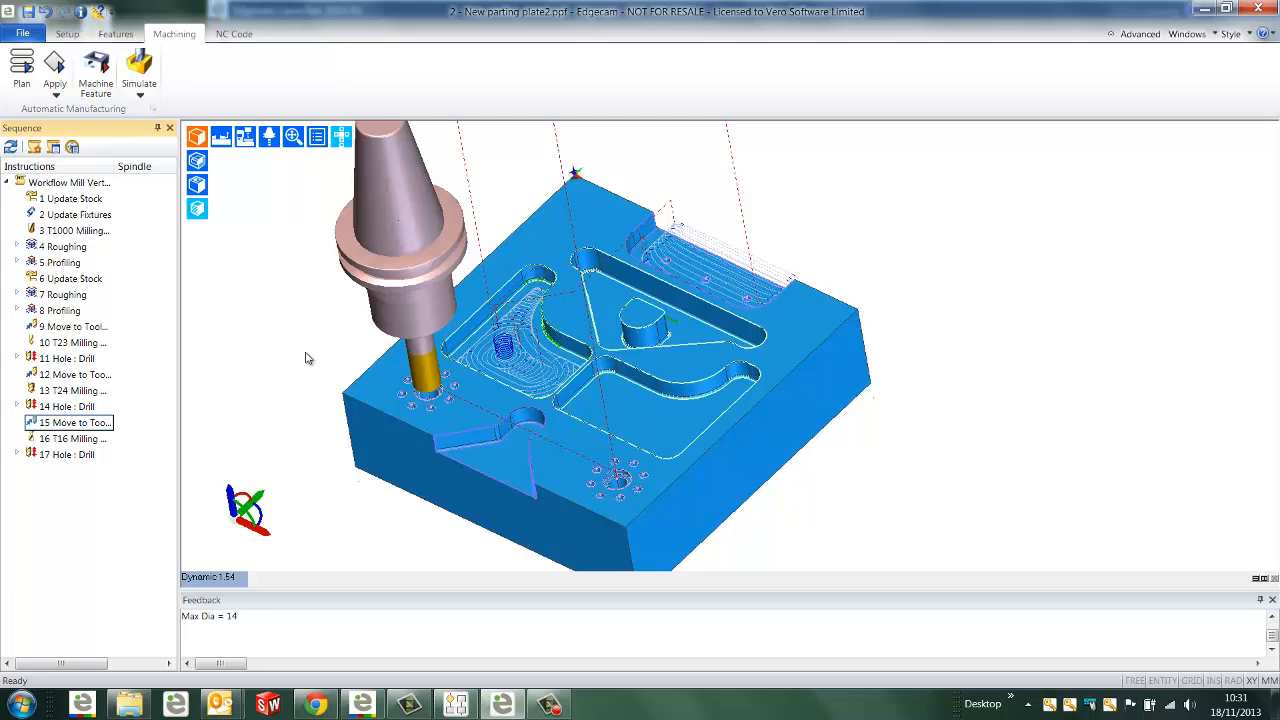
# Switch to Strategy Manager, try placing Drill Cycle and TC process nodes in the drilling flowchart, and delete them
pyautogui.click(458, 707)
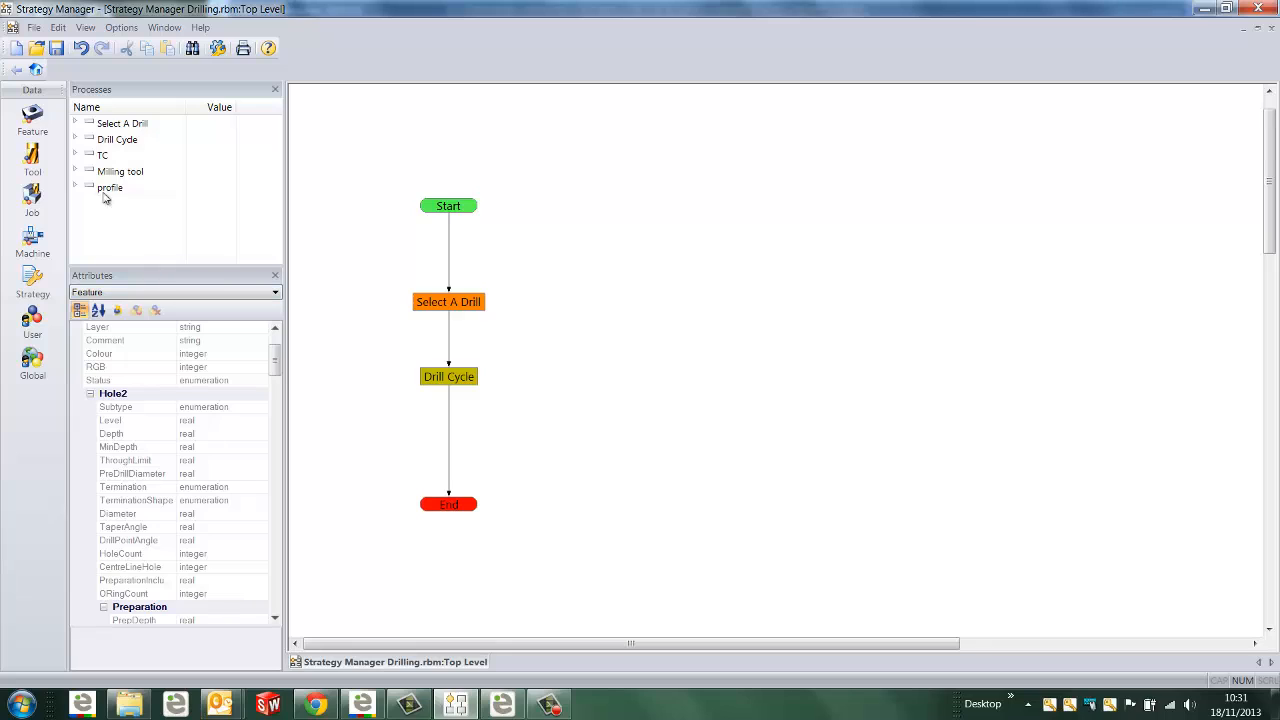
pyautogui.moveTo(122, 140); pyautogui.dragTo(590, 232)
pyautogui.moveTo(143, 156); pyautogui.dragTo(534, 242)
pyautogui.moveTo(510, 183); pyautogui.dragTo(640, 289)
pyautogui.rightClick(577, 227)
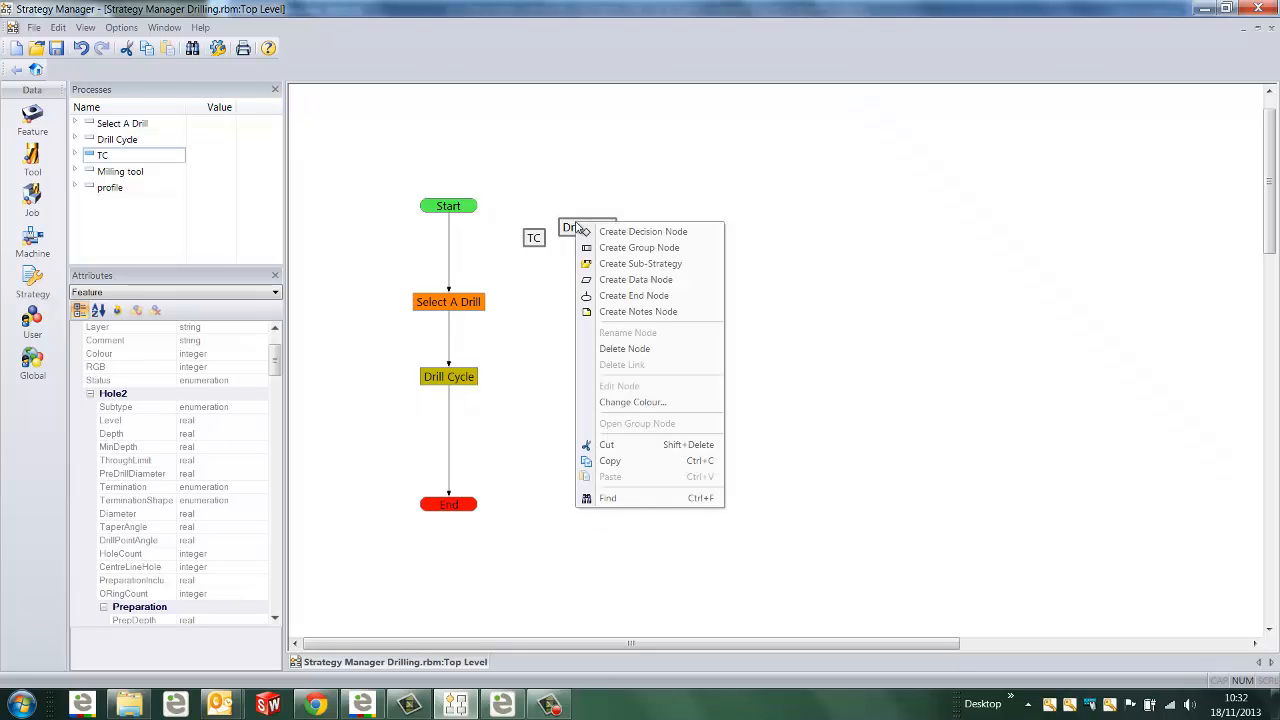
pyautogui.click(622, 348)
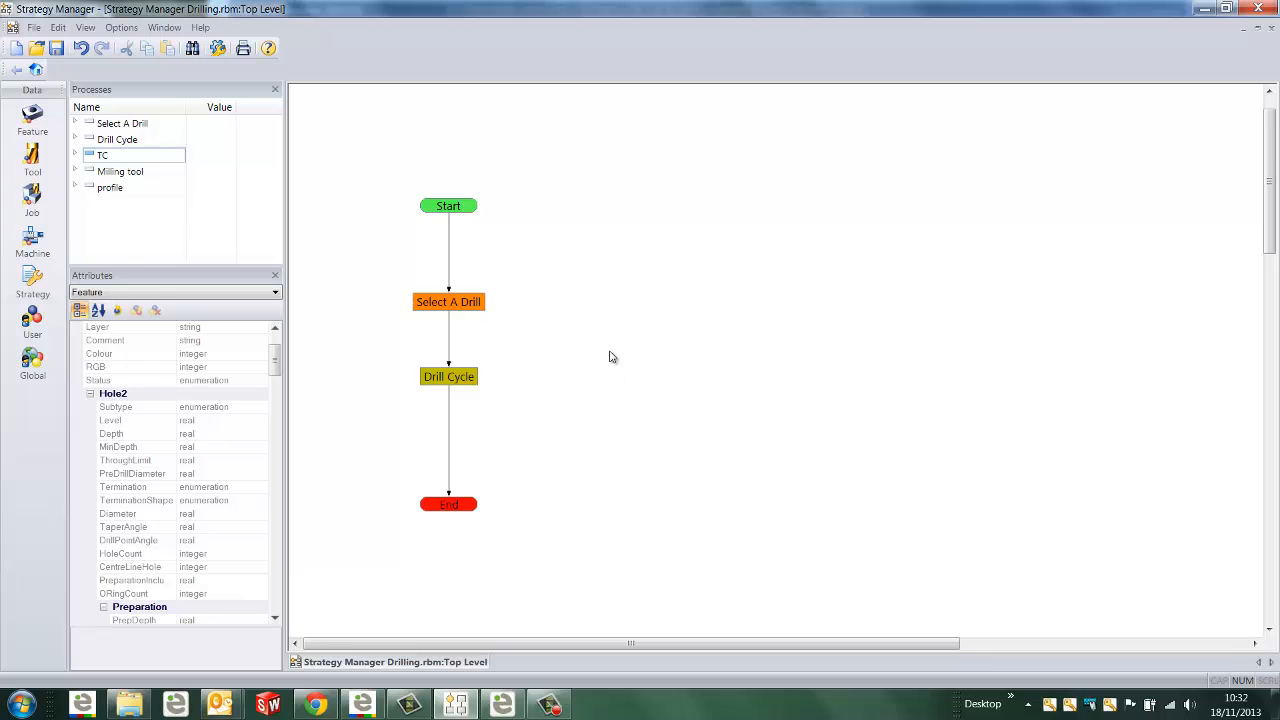
# Output the process of roughing cycle 7 from the Edgecam sequence and paste it into Strategy Manager's process list
pyautogui.click(515, 708)
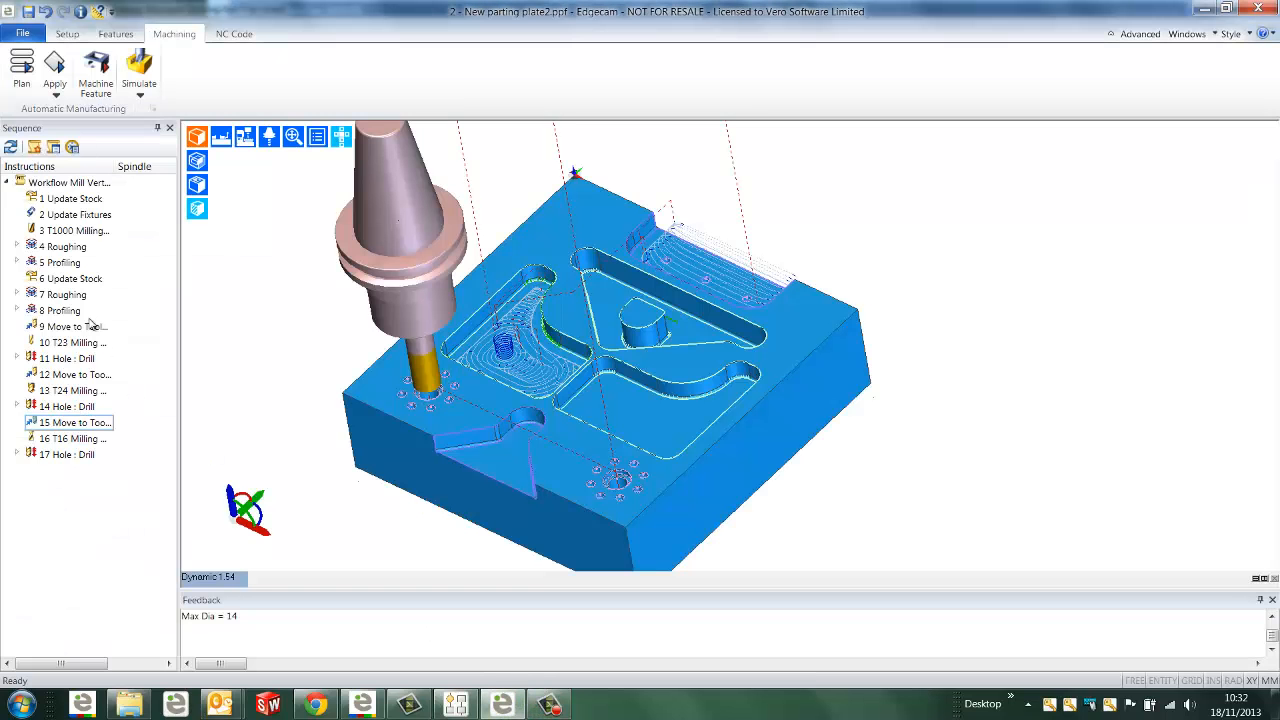
pyautogui.rightClick(70, 293)
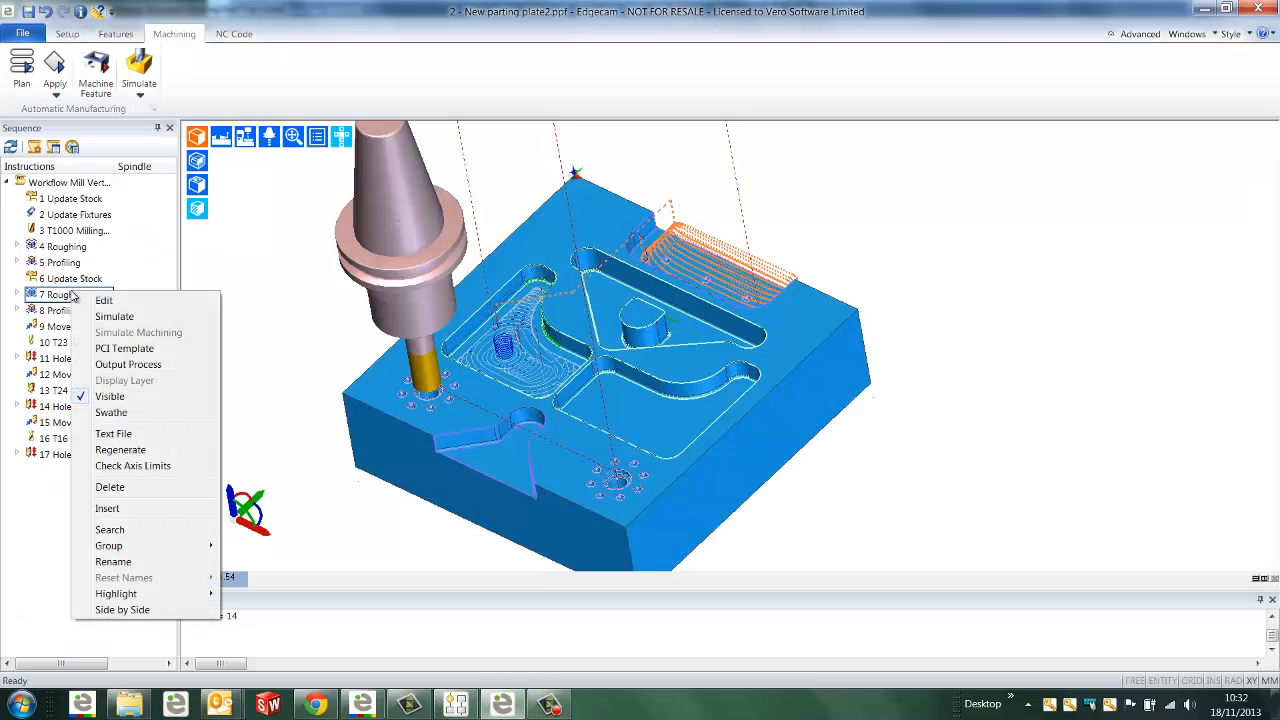
pyautogui.click(86, 364)
pyautogui.click(457, 706)
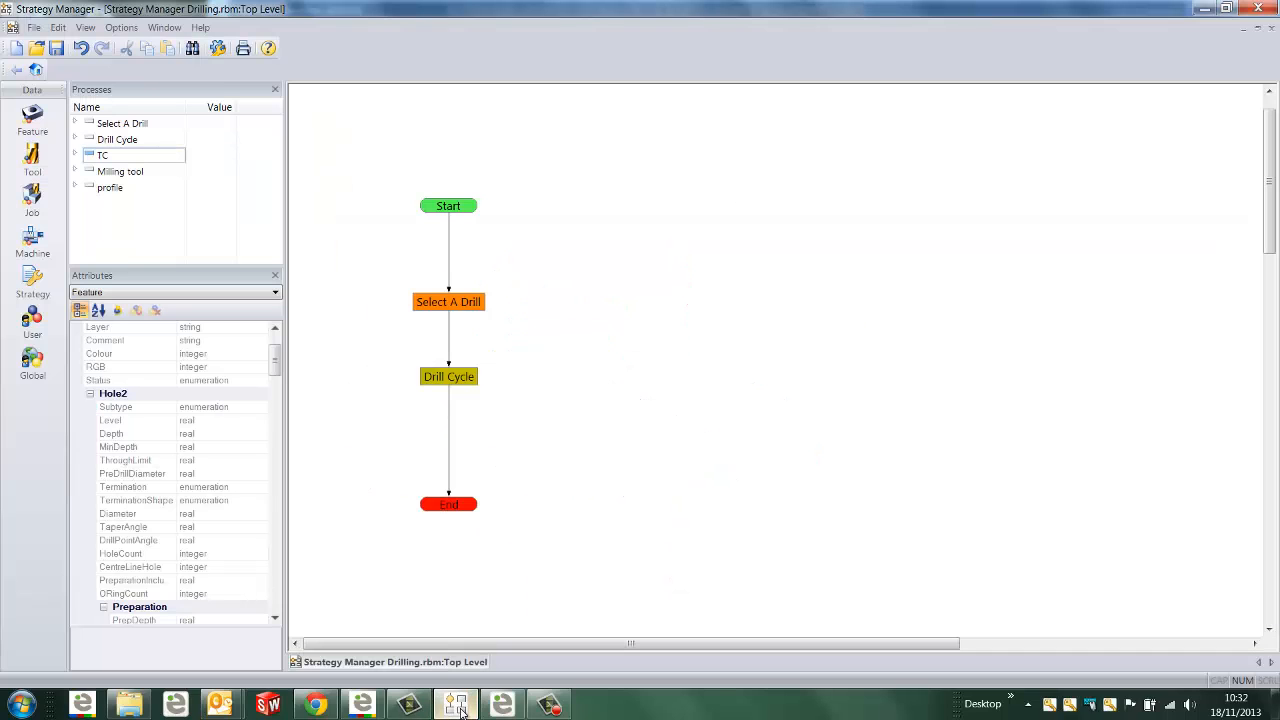
pyautogui.rightClick(104, 228)
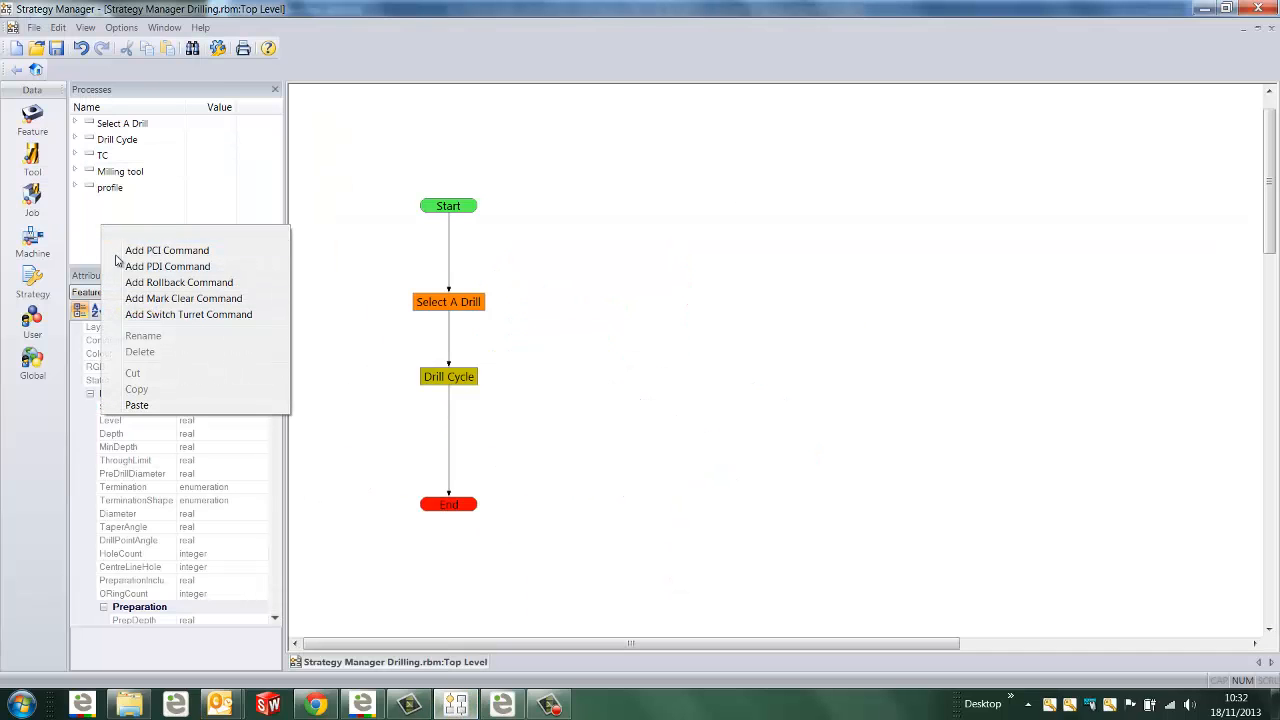
pyautogui.click(134, 405)
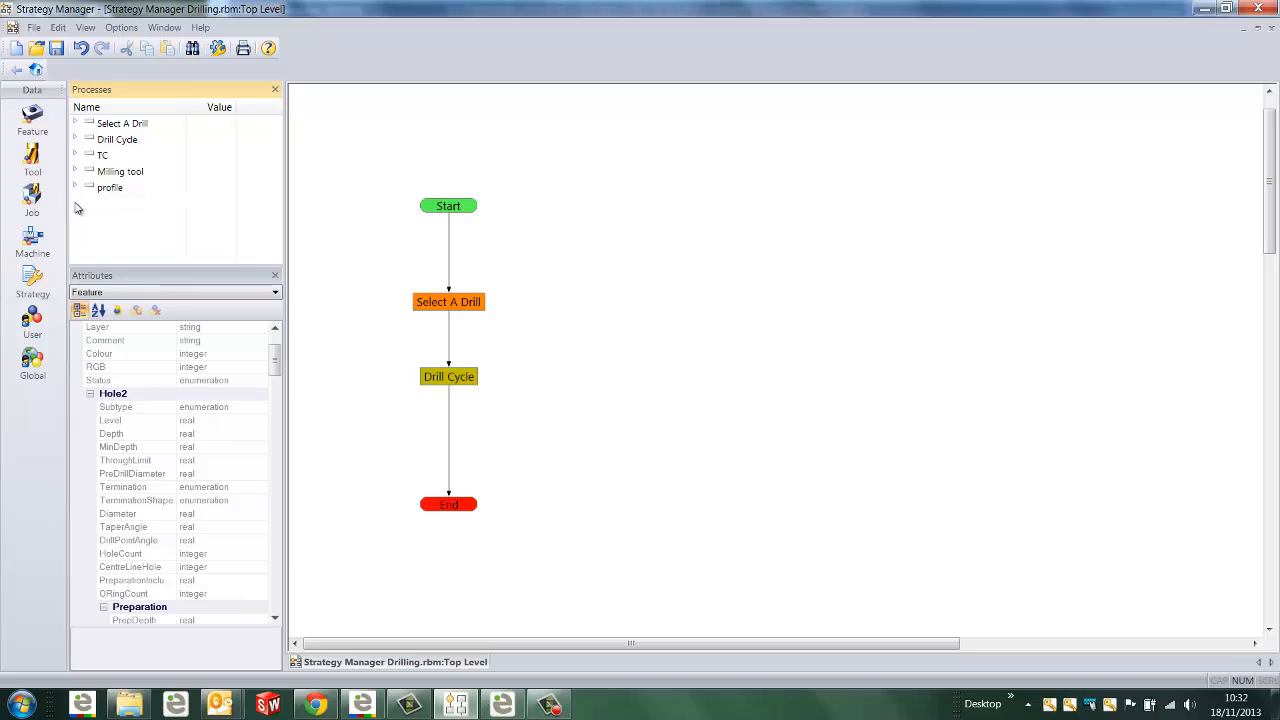
# Expand the pasted ECProcess and examine the parameters of its Roughing cycle, enlarging the process list
pyautogui.click(75, 203)
pyautogui.click(87, 219)
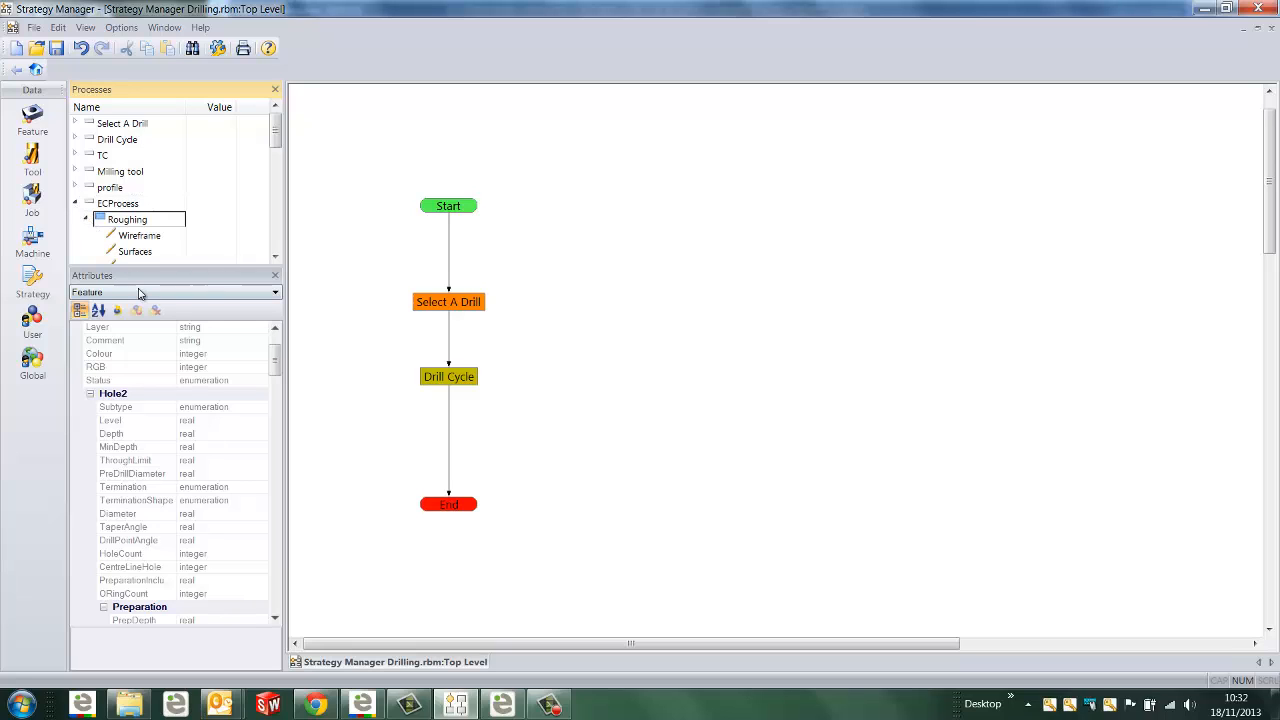
pyautogui.moveTo(143, 267); pyautogui.dragTo(141, 432)
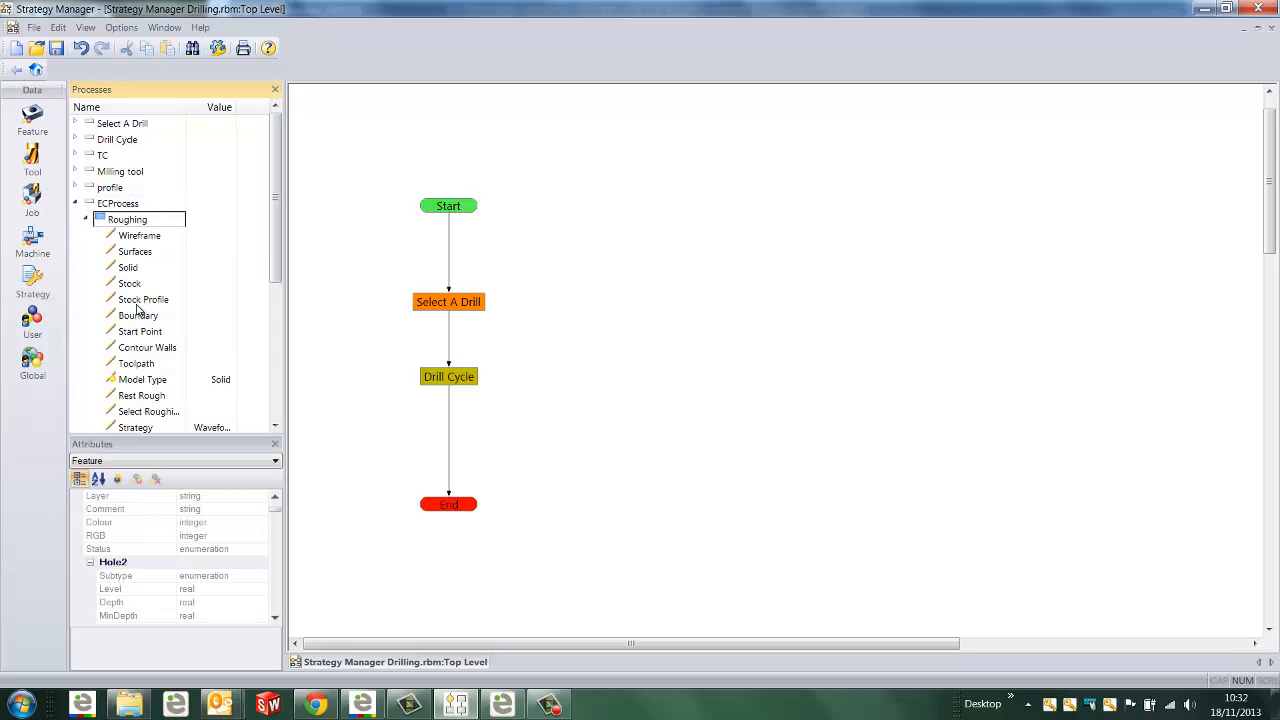
pyautogui.moveTo(274, 257)
pyautogui.mouseDown()
pyautogui.moveTo(275, 410)
pyautogui.moveTo(278, 268)
pyautogui.mouseUp()
pyautogui.click(110, 219)
# Delete the pasted ECProcess from the process list
pyautogui.click(115, 206)
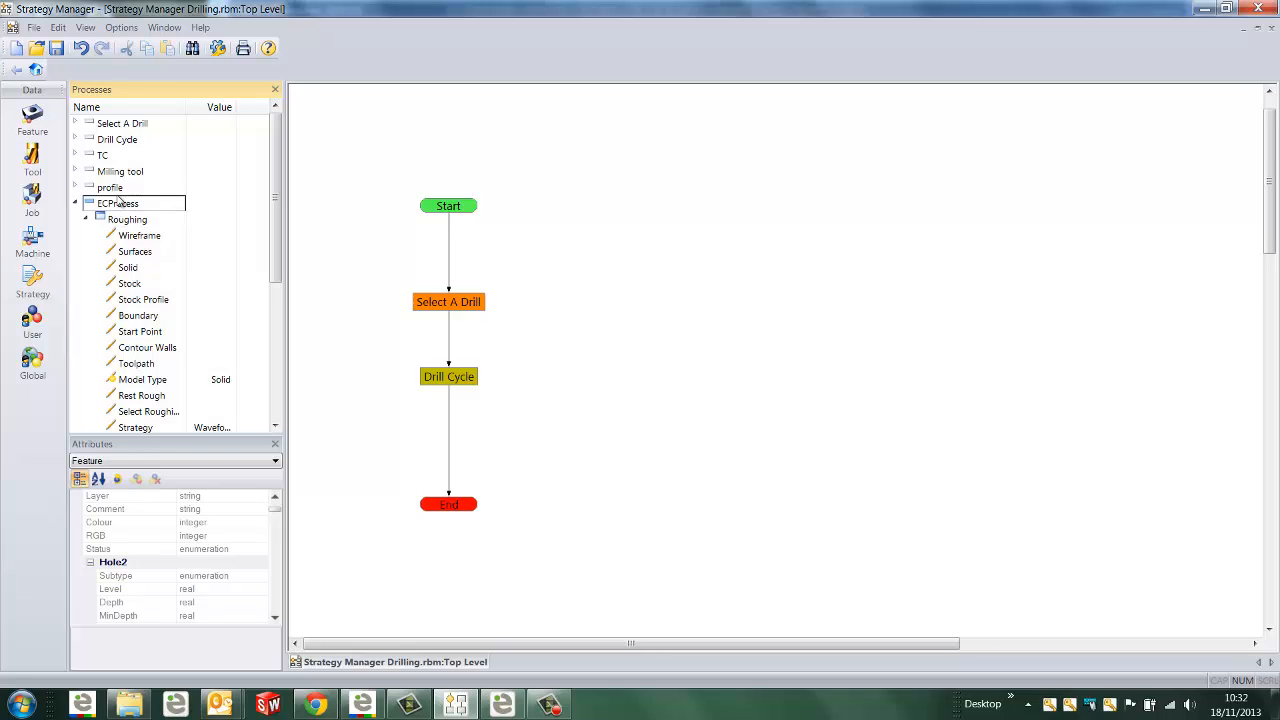
pyautogui.rightClick(121, 206)
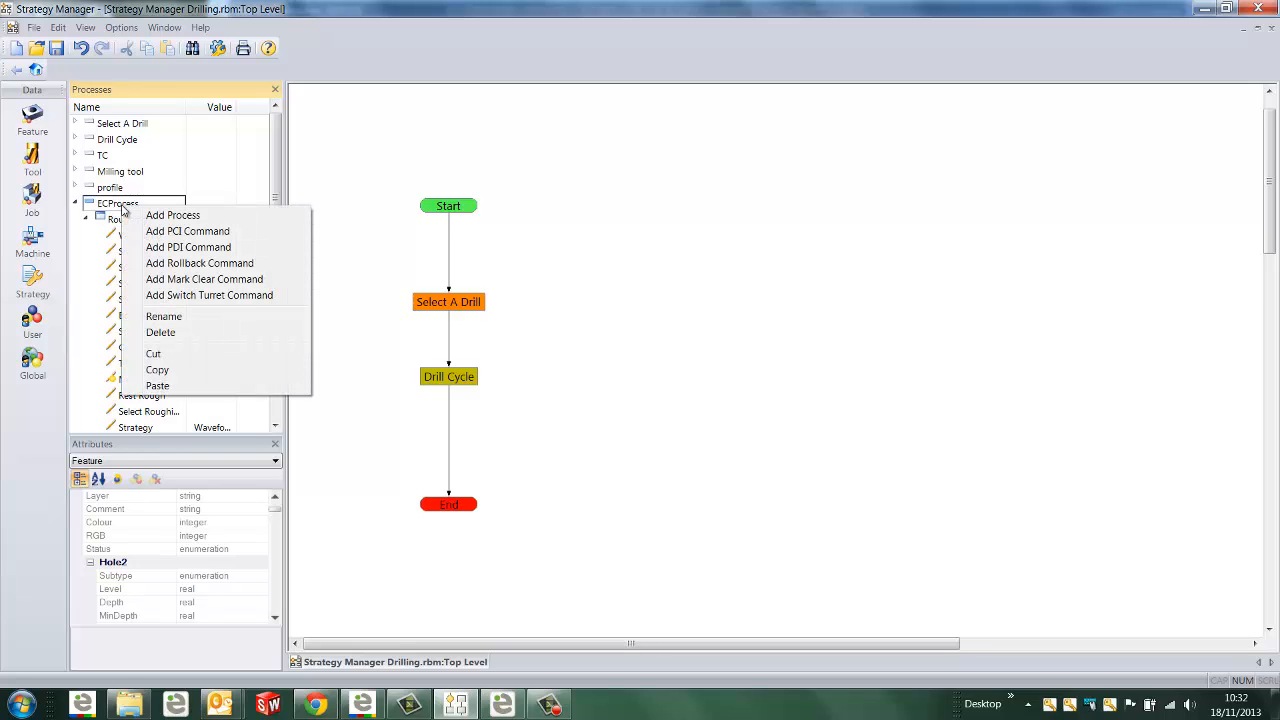
pyautogui.click(155, 332)
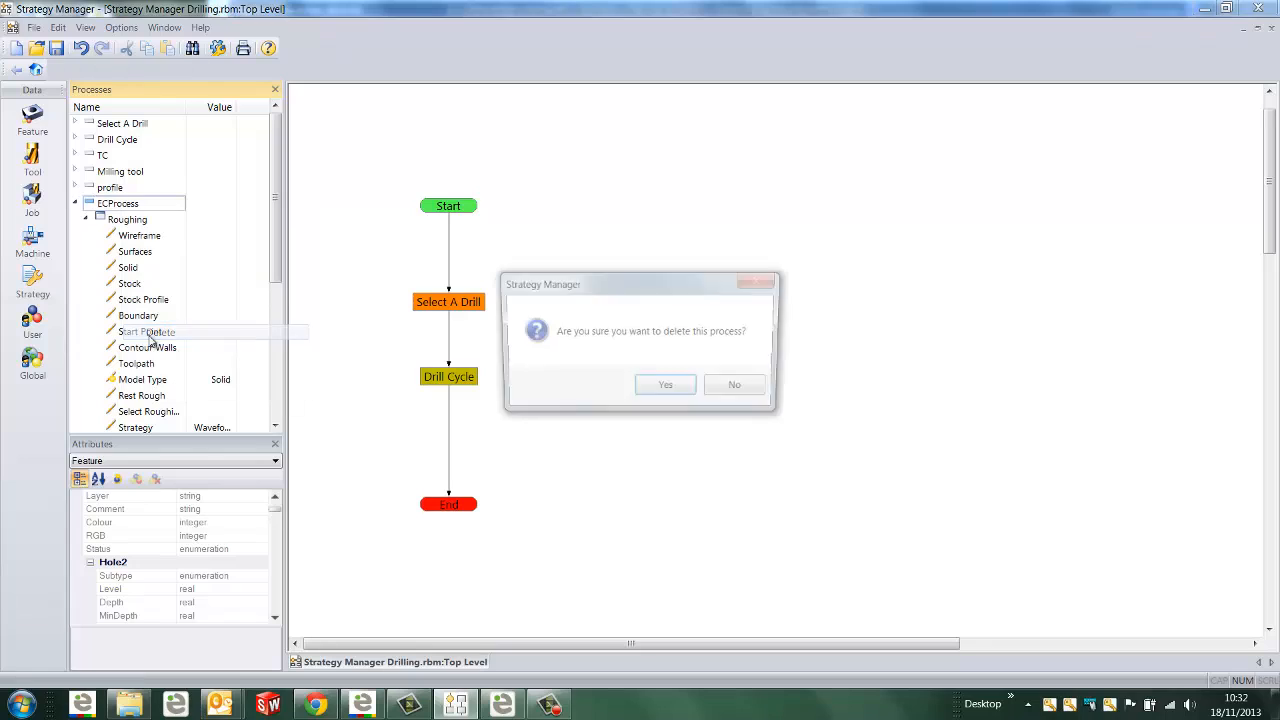
pyautogui.click(690, 389)
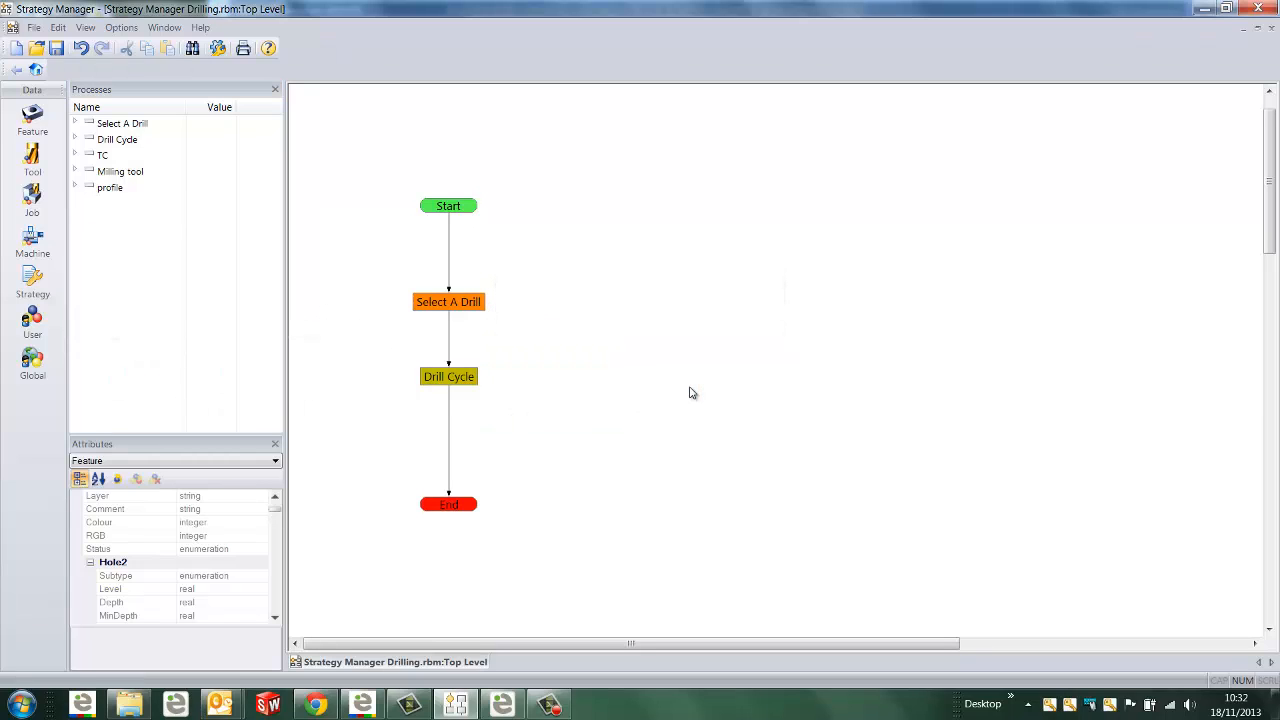
# Create a decision node beside the drilling flowchart and name it "Is hole >25?"
pyautogui.rightClick(608, 311)
pyautogui.click(632, 314)
pyautogui.doubleClick(621, 283)
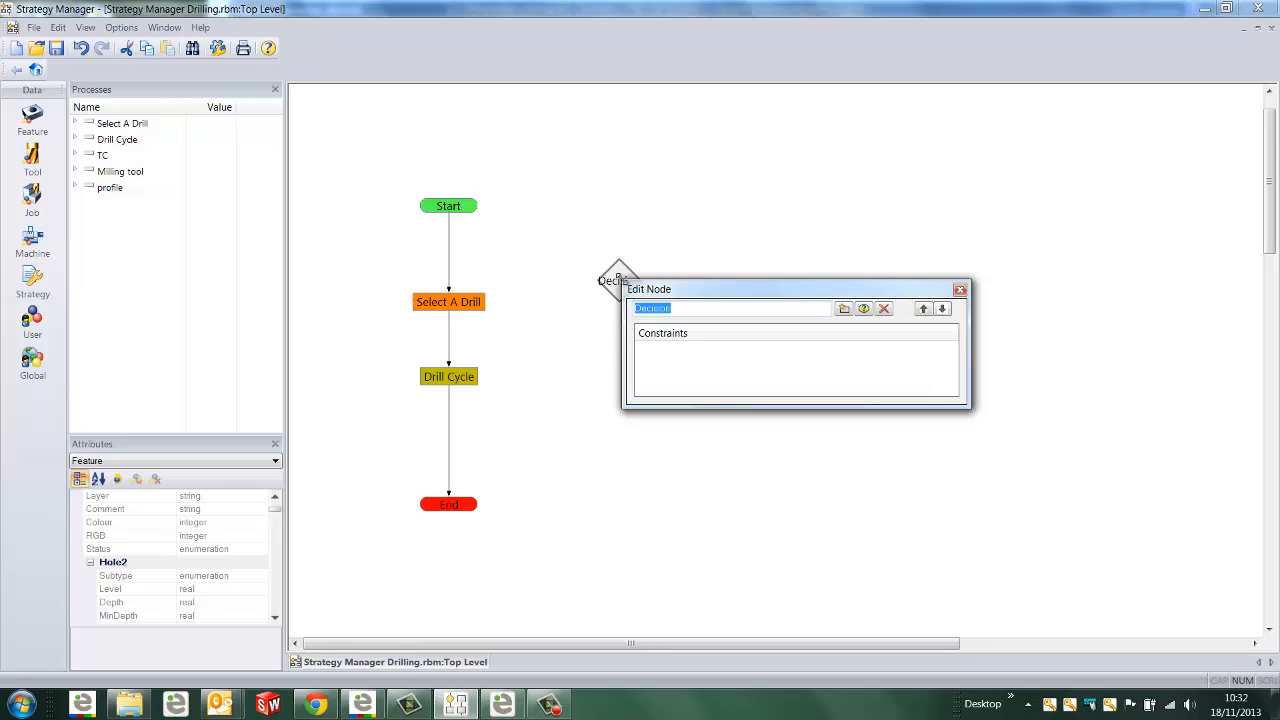
pyautogui.press('BackSpace')
pyautogui.write('Is hole >25?')
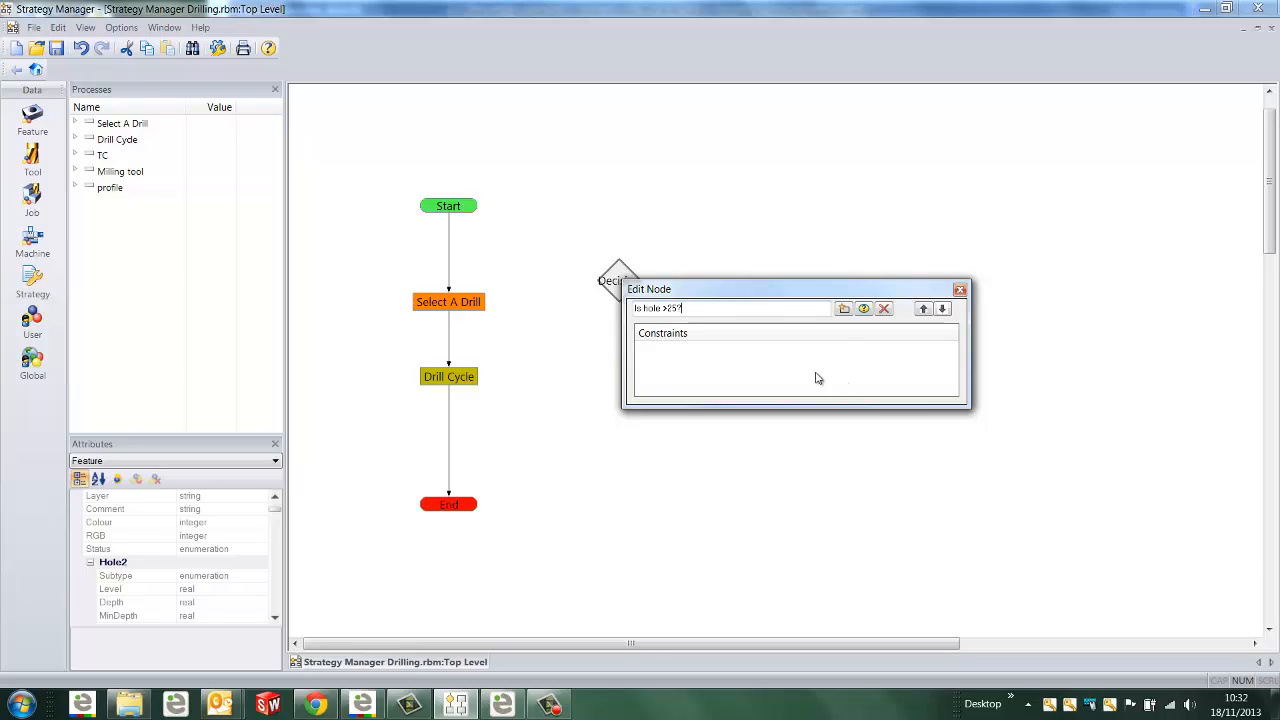
pyautogui.click(771, 349)
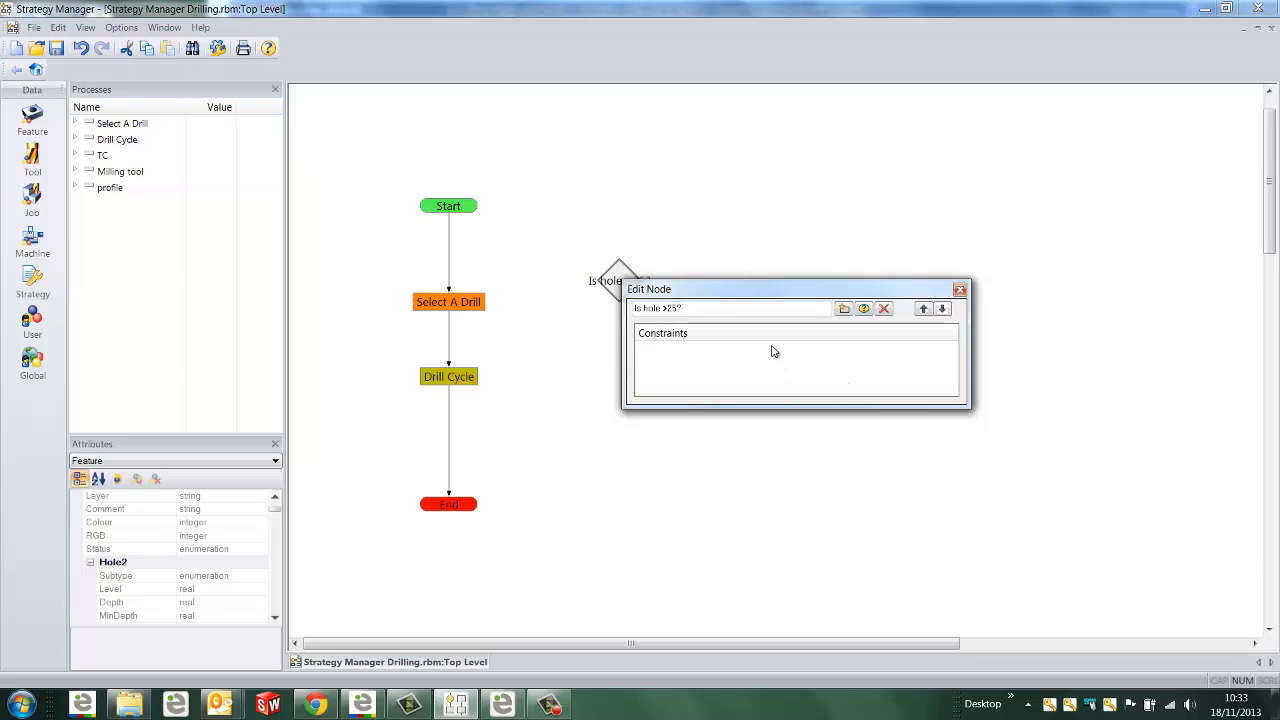
# Add the constraint Feature.Hole2.Diameter>25 to the decision node, using the hole's Diameter attribute
pyautogui.click(842, 309)
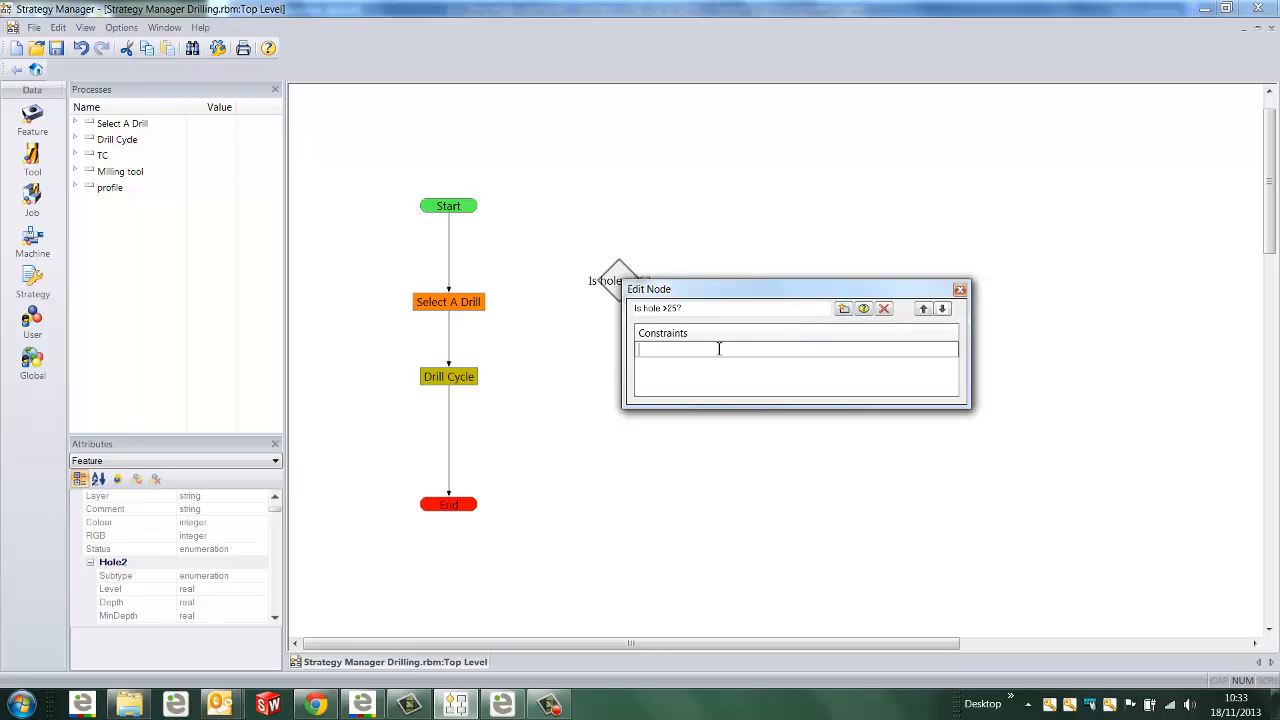
pyautogui.click(276, 514)
pyautogui.scroll(3, 276, 514)
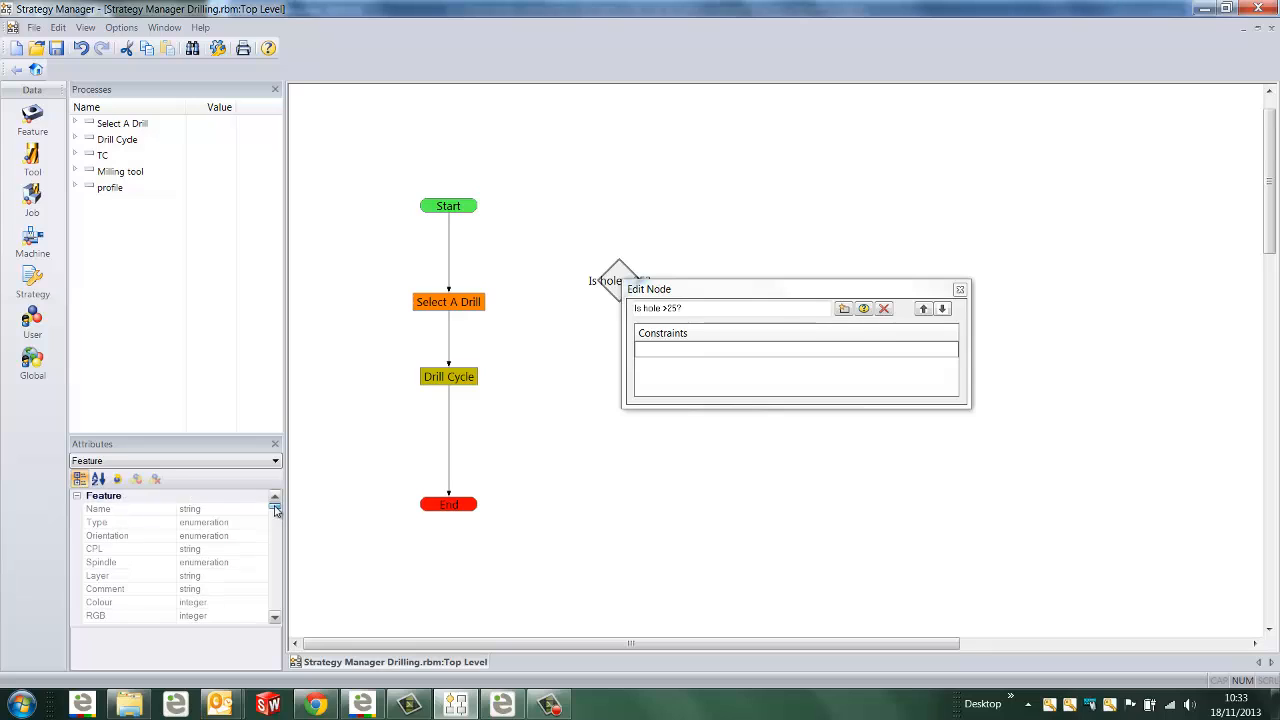
pyautogui.scroll(-4, 276, 514)
pyautogui.scroll(-3, 276, 514)
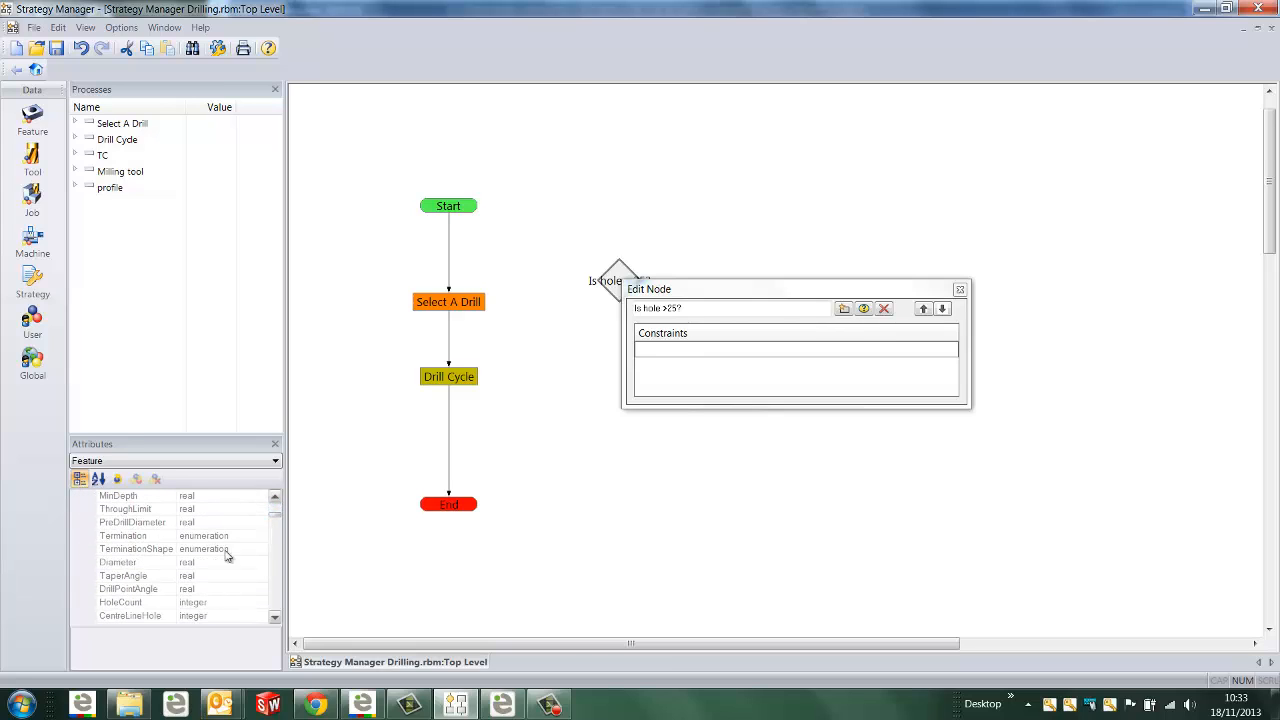
pyautogui.doubleClick(158, 566)
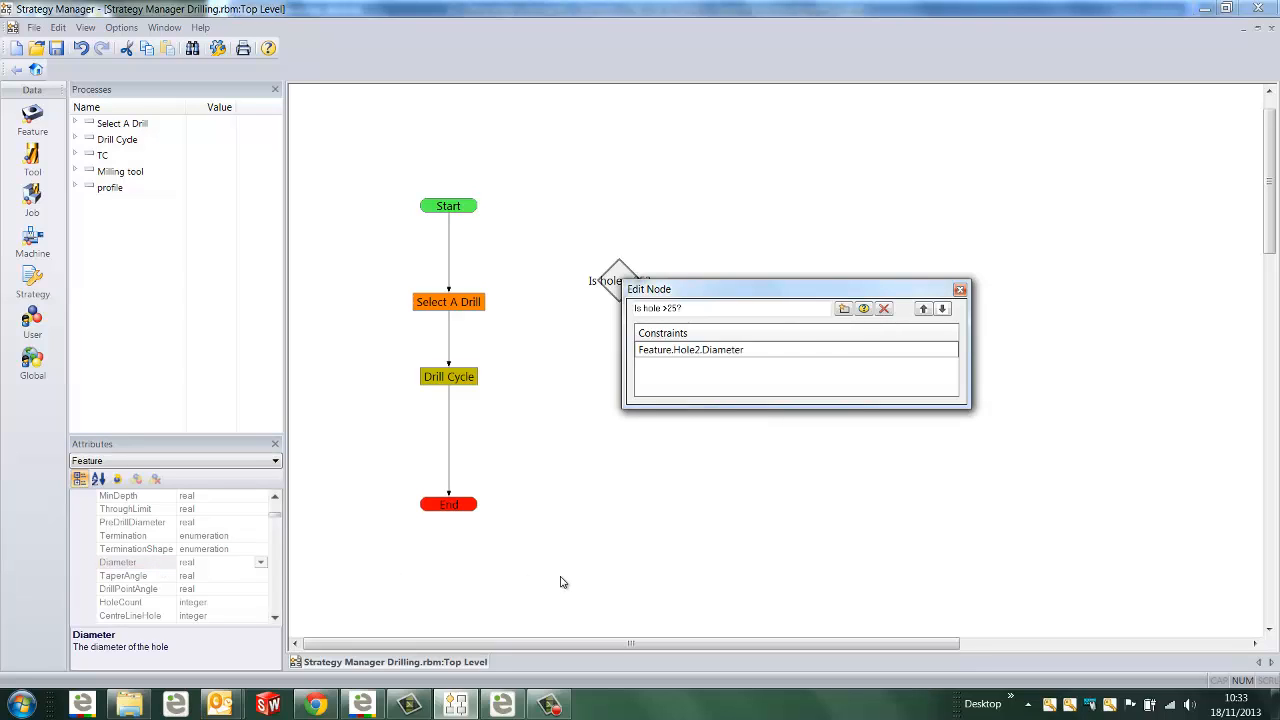
pyautogui.write('>25')
pyautogui.press('Return')
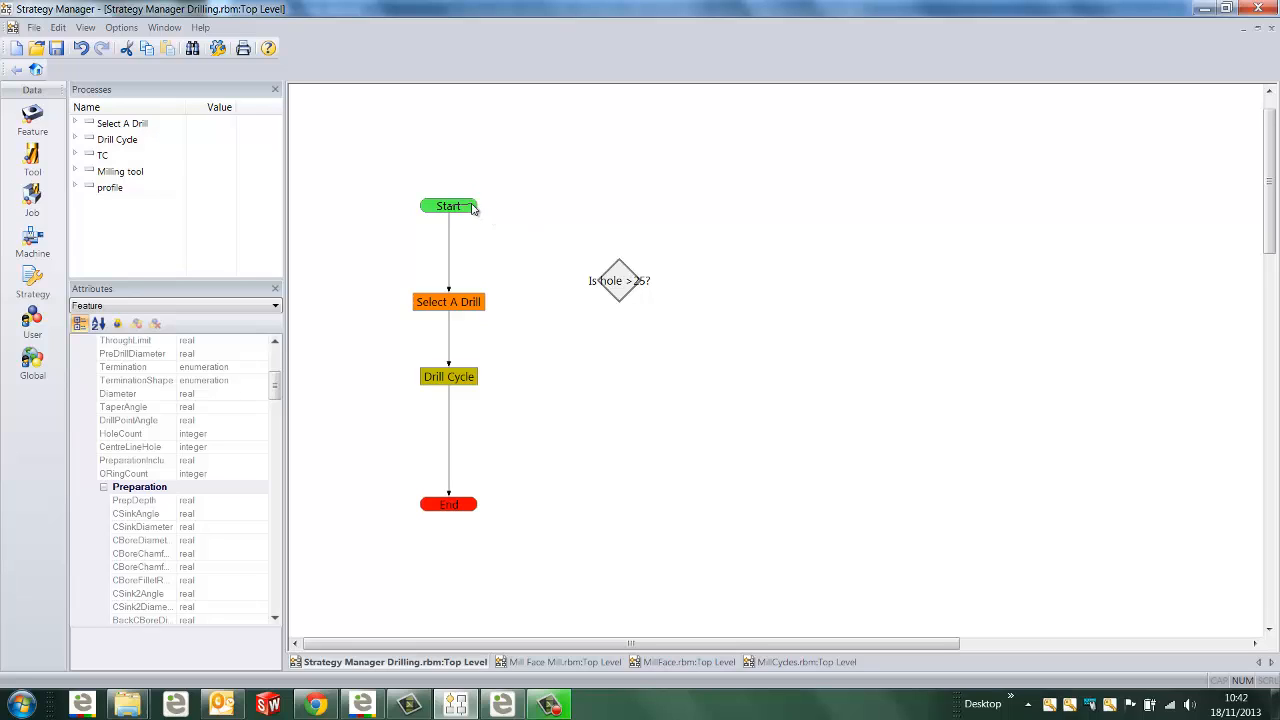
# Link Start to the "Is hole >25?" decision and connect its No branch to Select A Drill
pyautogui.moveTo(474, 208); pyautogui.dragTo(611, 280)
pyautogui.moveTo(616, 286); pyautogui.dragTo(478, 301)
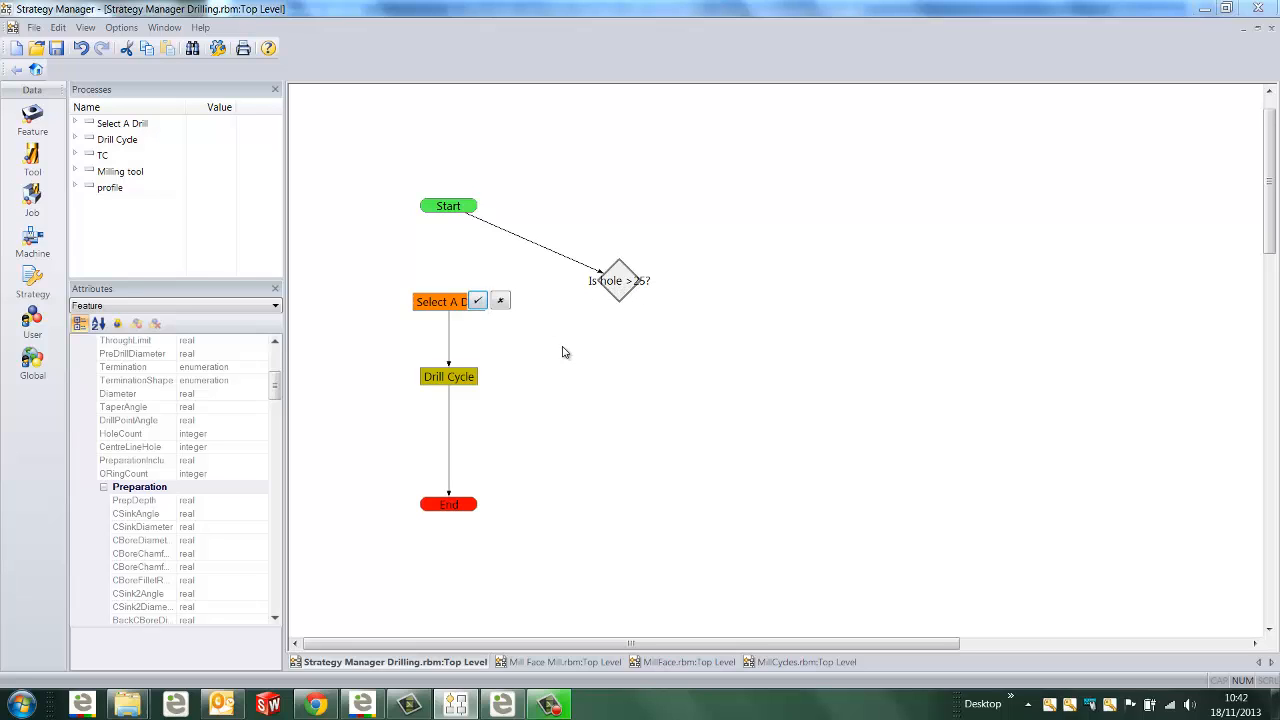
pyautogui.click(500, 303)
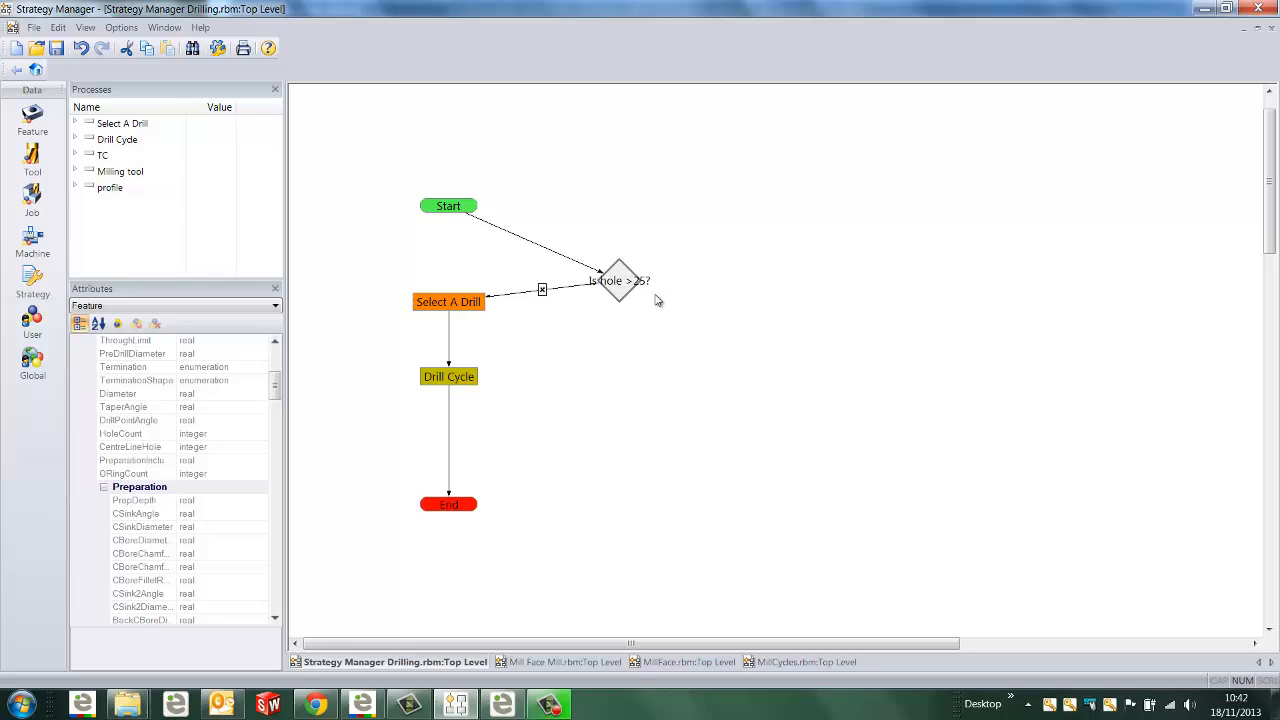
# Duplicate the Select A Drill process within the process list
pyautogui.click(101, 127)
pyautogui.rightClick(118, 123)
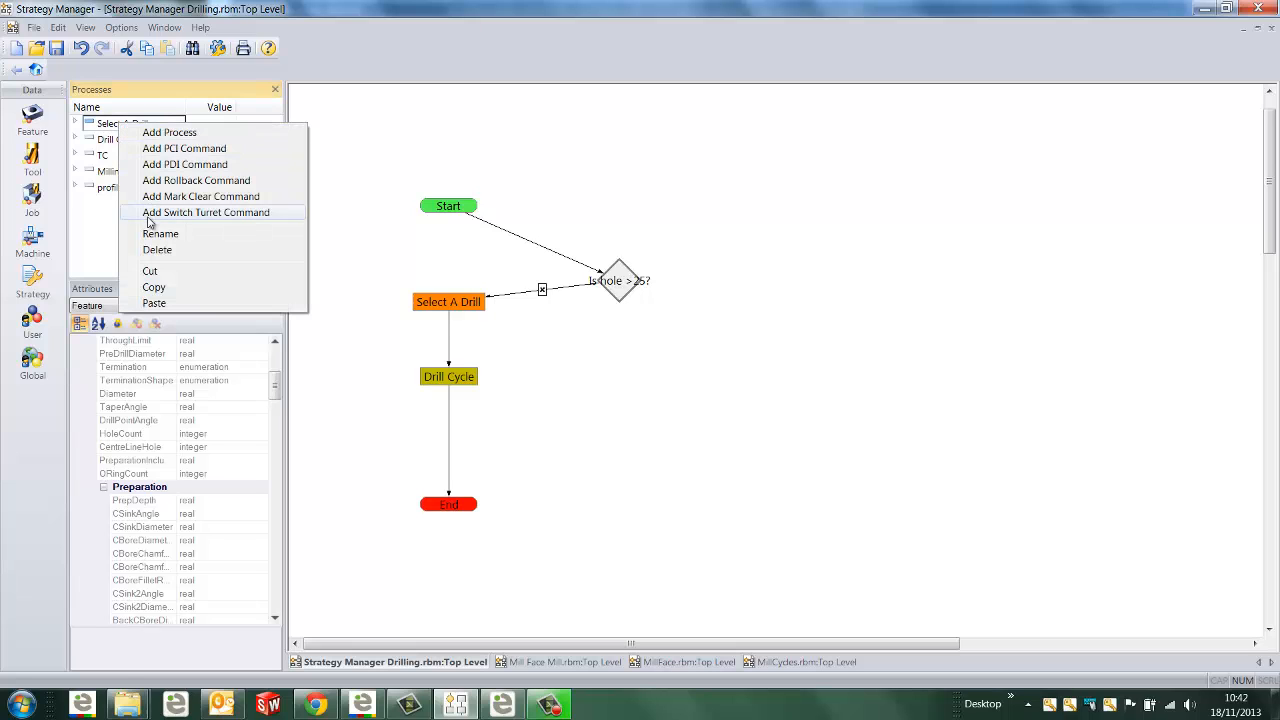
pyautogui.click(153, 289)
pyautogui.rightClick(132, 233)
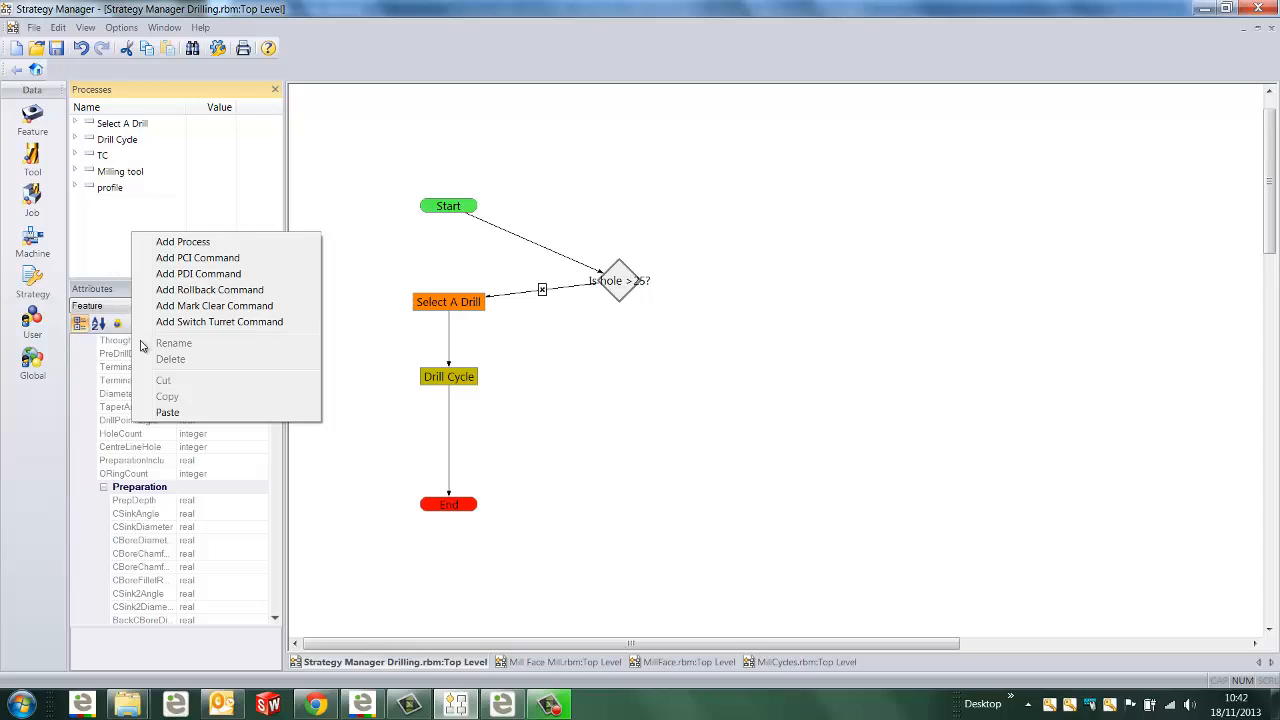
pyautogui.click(167, 412)
# Rename the copied Select A Drill process to "2nd Drill"
pyautogui.click(115, 205)
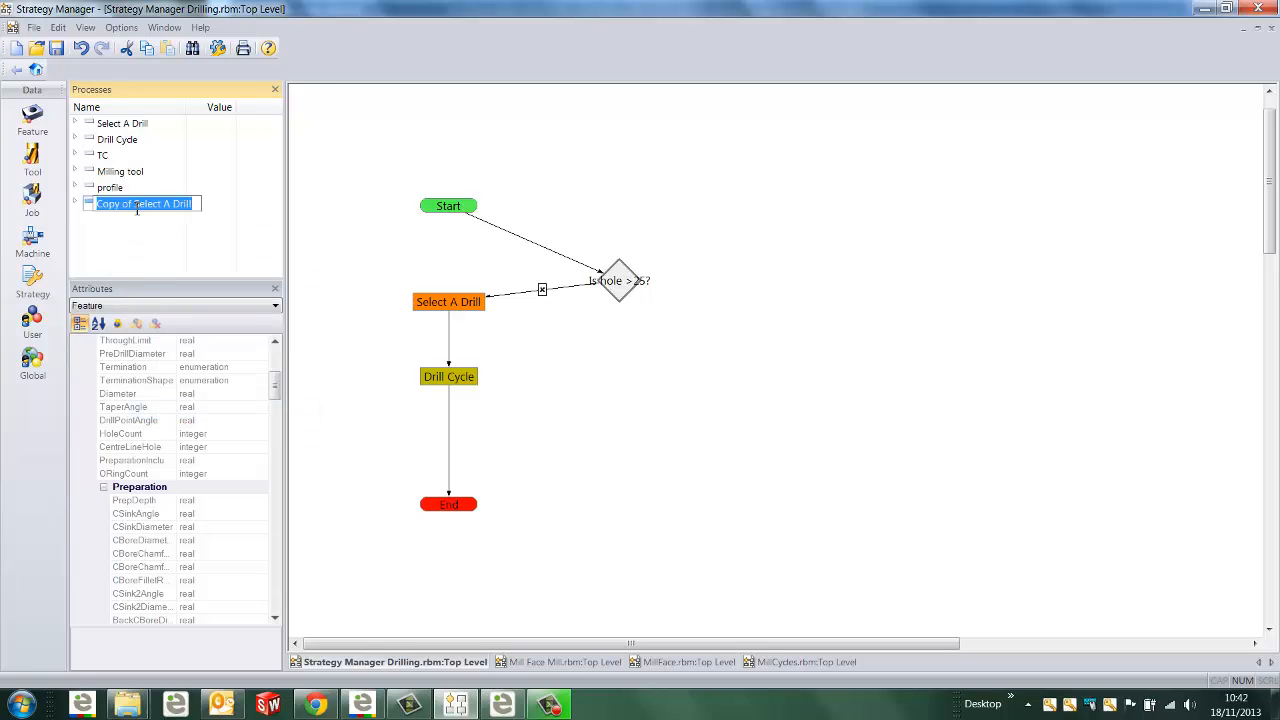
pyautogui.moveTo(136, 204); pyautogui.dragTo(30, 235)
pyautogui.write('2nd')
pyautogui.press('Delete')
pyautogui.press('Delete')
pyautogui.press('Delete')
pyautogui.press('Delete')
pyautogui.press('Delete')
pyautogui.press('Delete')
pyautogui.press('Delete')
pyautogui.press('Delete')
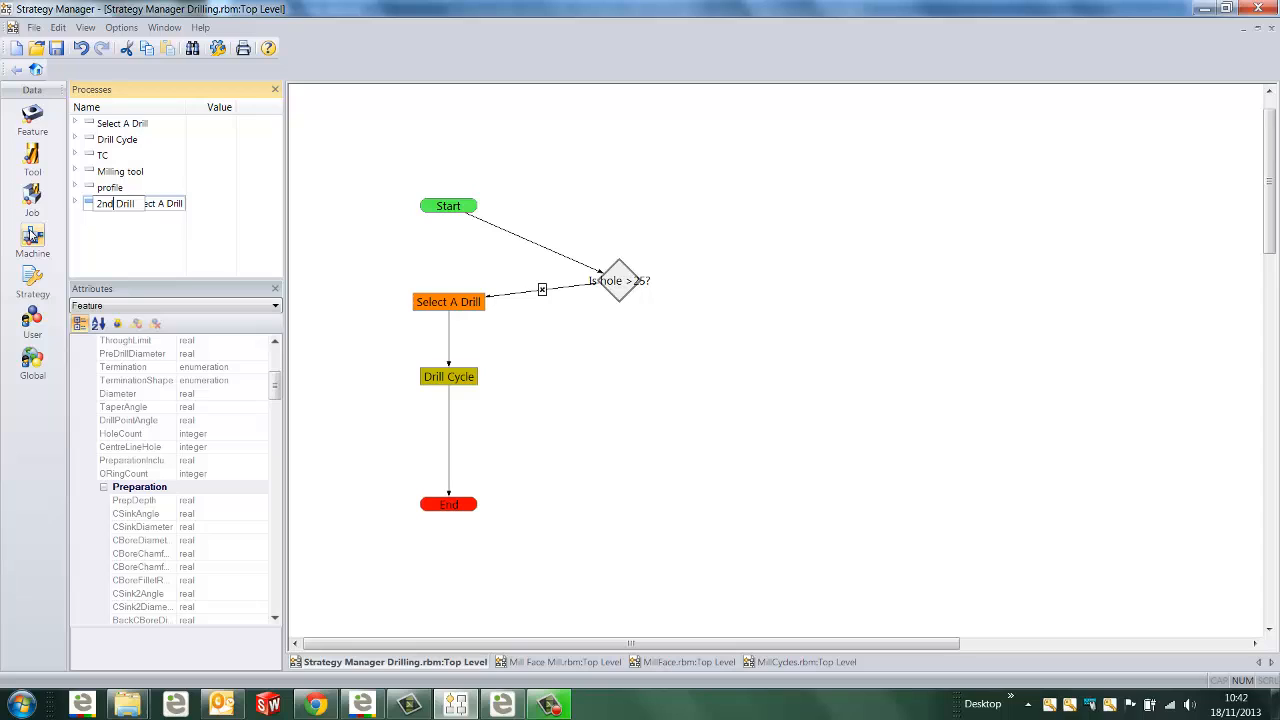
# Set the 2nd Drill milling cutter's Diameter to Feature.Hole2.Diameter/2, widening the process list and its value column to show the expression
pyautogui.click(76, 203)
pyautogui.click(85, 219)
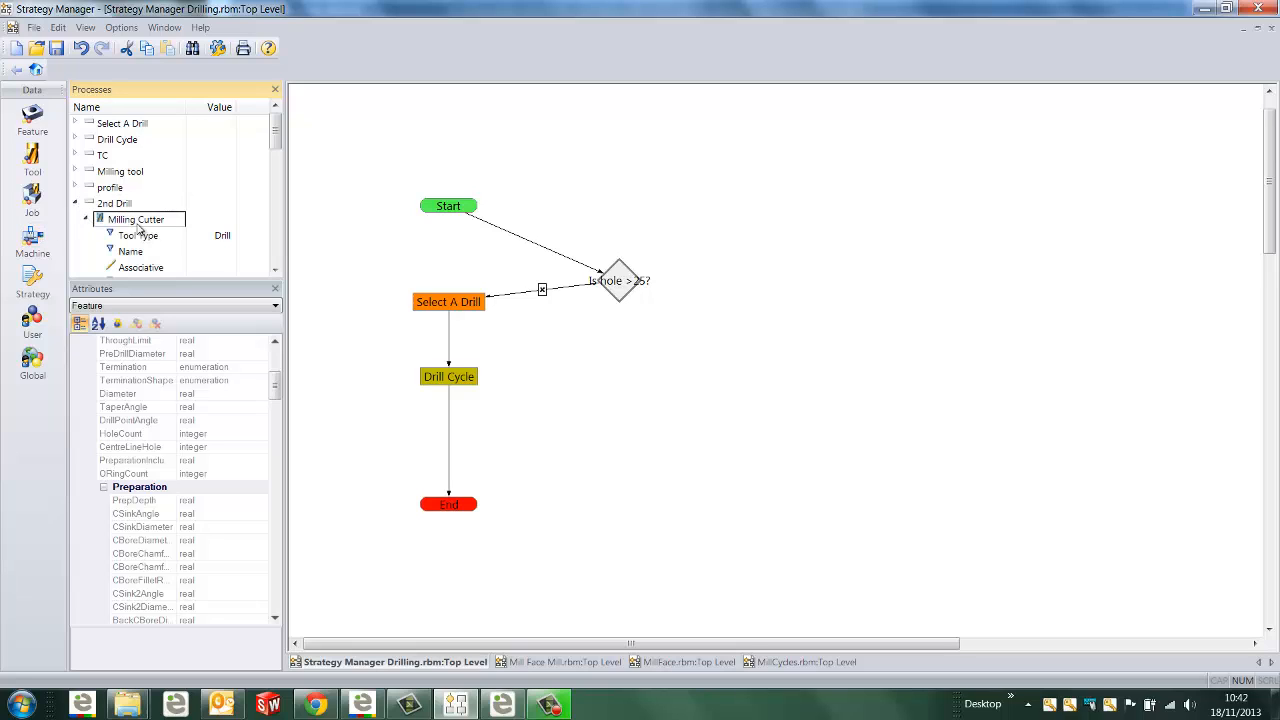
pyautogui.moveTo(275, 148); pyautogui.dragTo(276, 163)
pyautogui.click(229, 203)
pyautogui.click(231, 203)
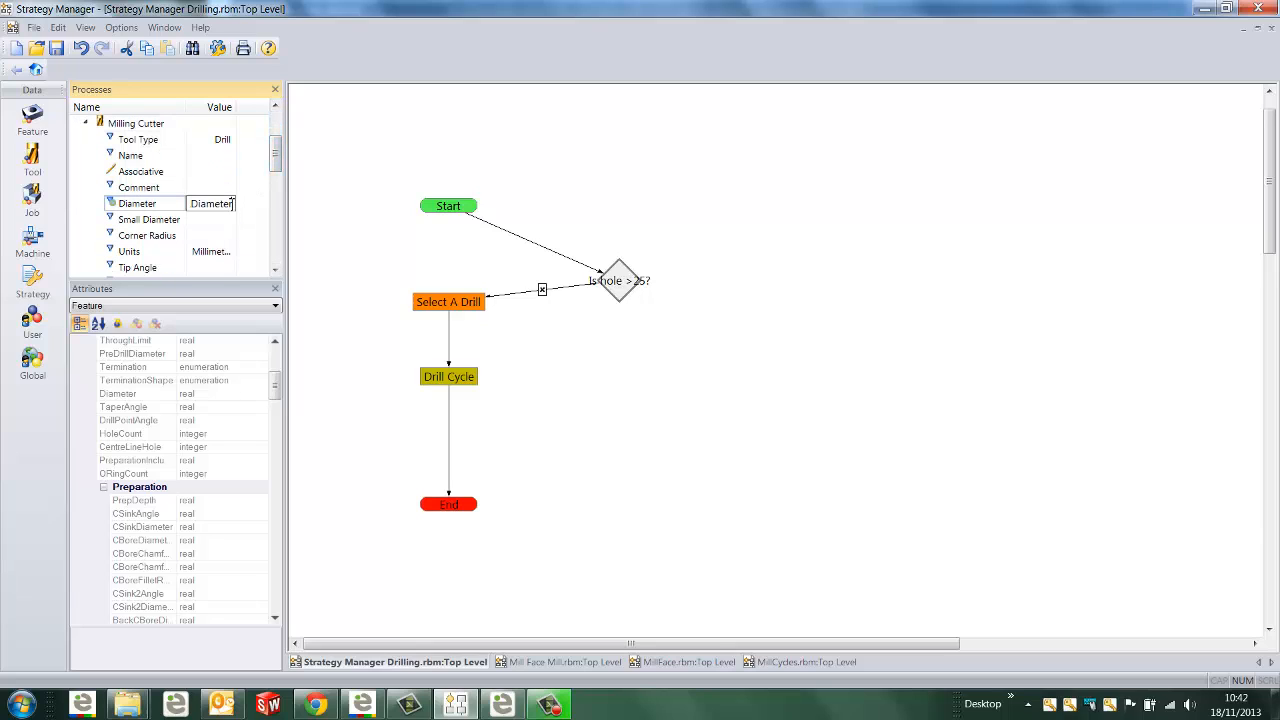
pyautogui.moveTo(287, 207); pyautogui.dragTo(366, 205)
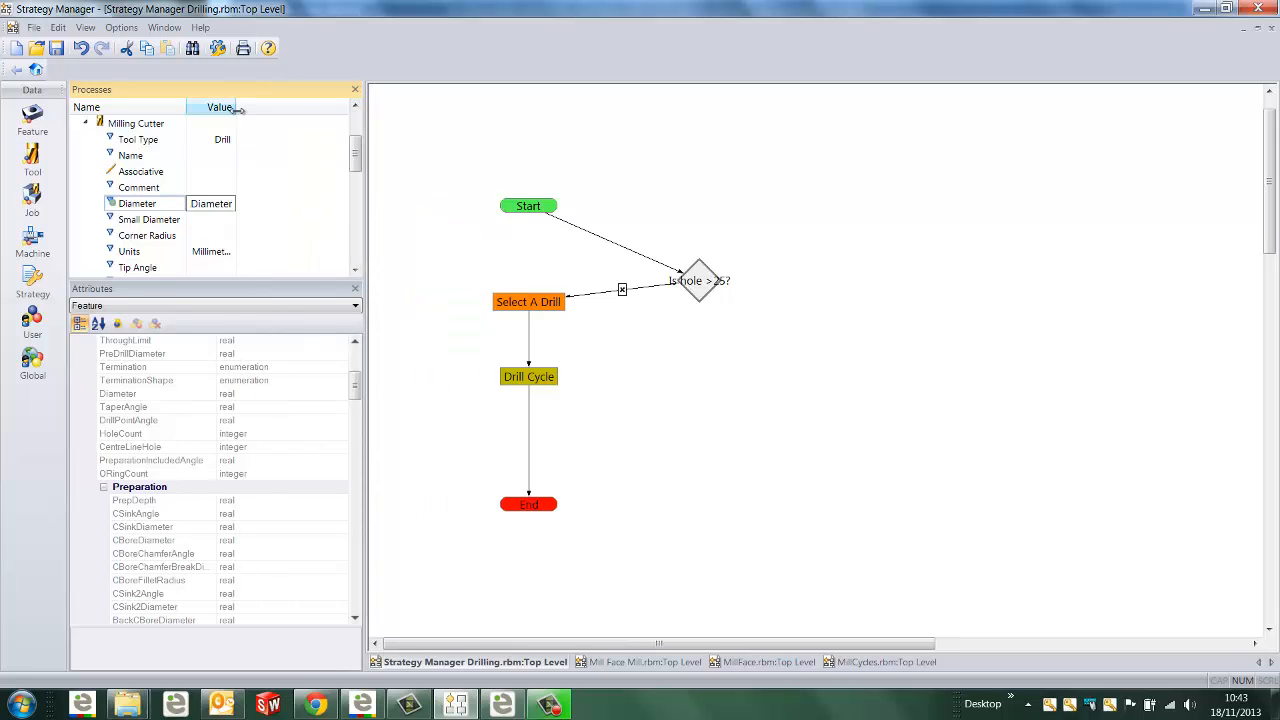
pyautogui.moveTo(239, 110); pyautogui.dragTo(300, 110)
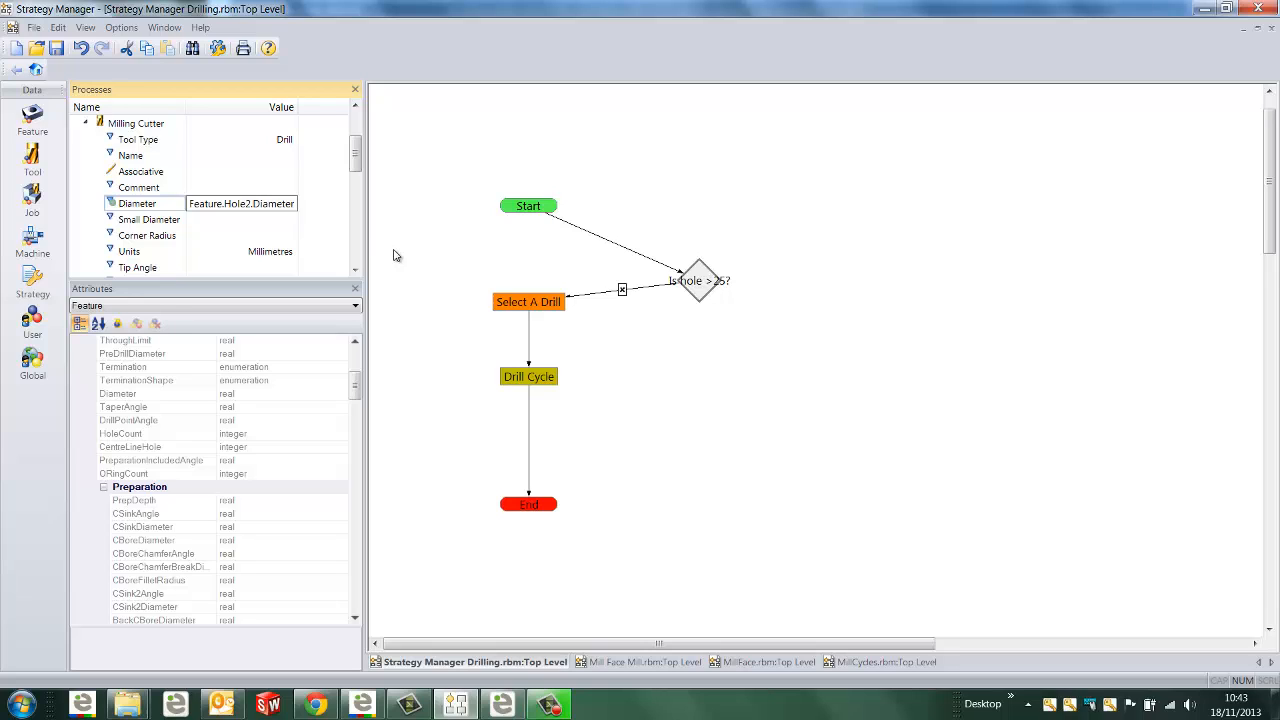
pyautogui.write('/2')
pyautogui.press('Return')
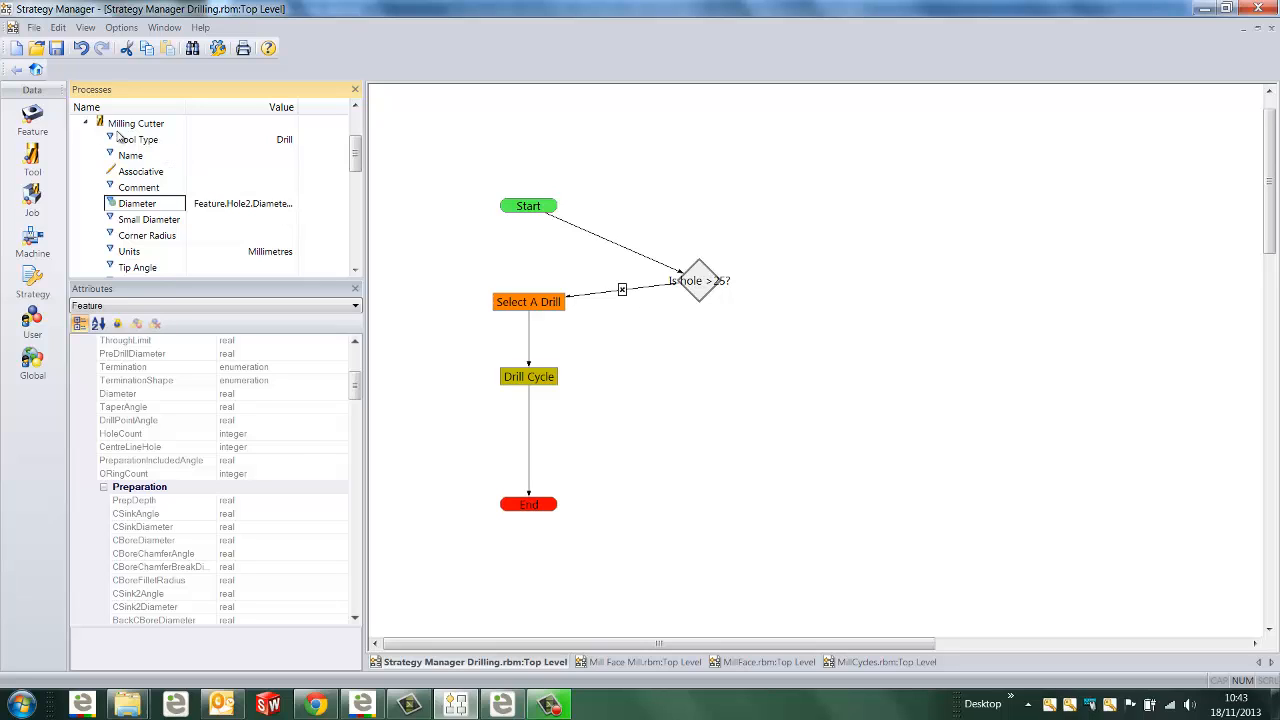
# Place 2nd Drill below the "Is hole >25?" decision and connect the decision's Yes branch to it
pyautogui.click(85, 122)
pyautogui.moveTo(128, 206); pyautogui.dragTo(731, 345)
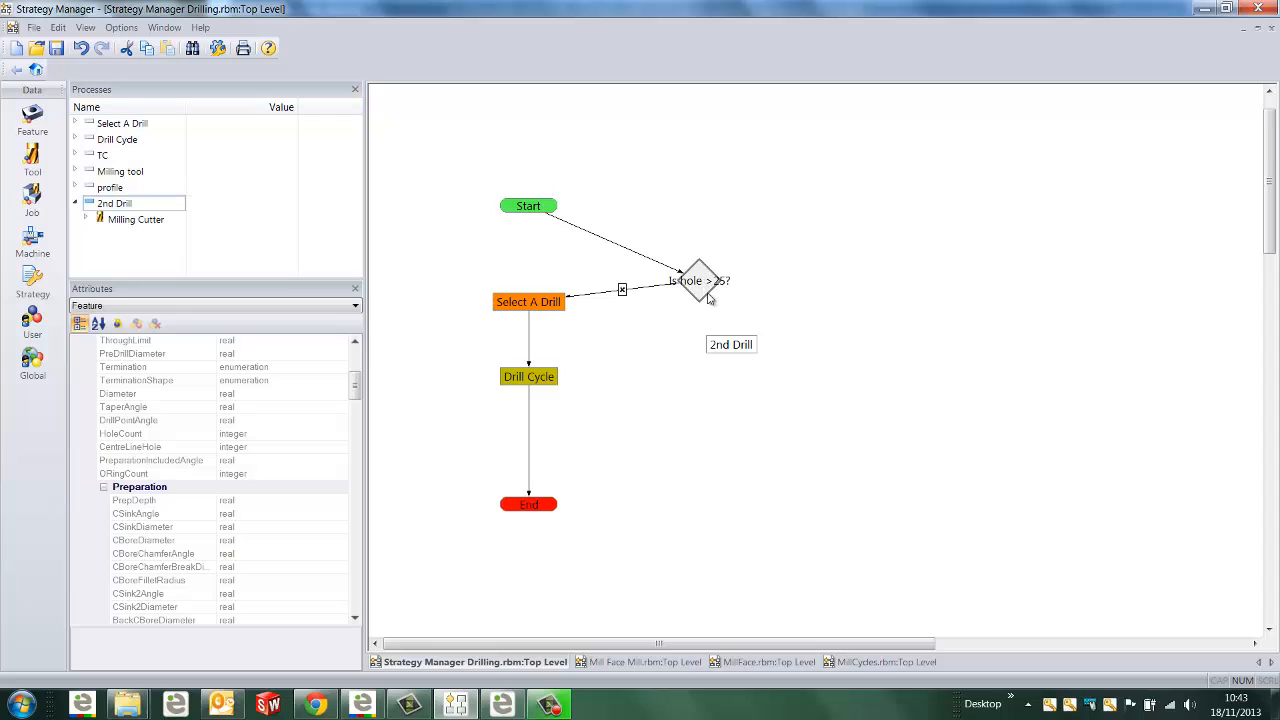
pyautogui.moveTo(701, 283); pyautogui.dragTo(736, 345)
pyautogui.click(731, 345)
# Add Drill Cycle and TC to the flowchart below 2nd Drill and link them in sequence after it
pyautogui.moveTo(118, 141); pyautogui.dragTo(733, 414)
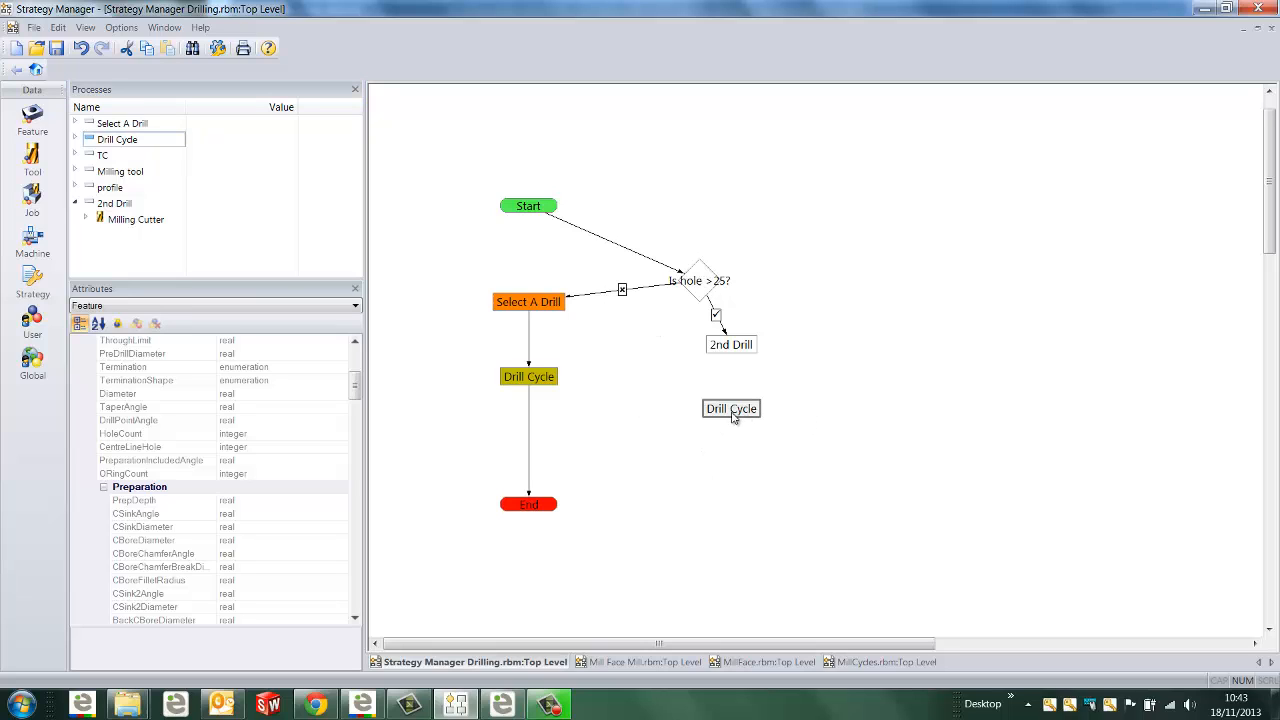
pyautogui.moveTo(722, 348); pyautogui.dragTo(728, 416)
pyautogui.moveTo(121, 158); pyautogui.dragTo(689, 446)
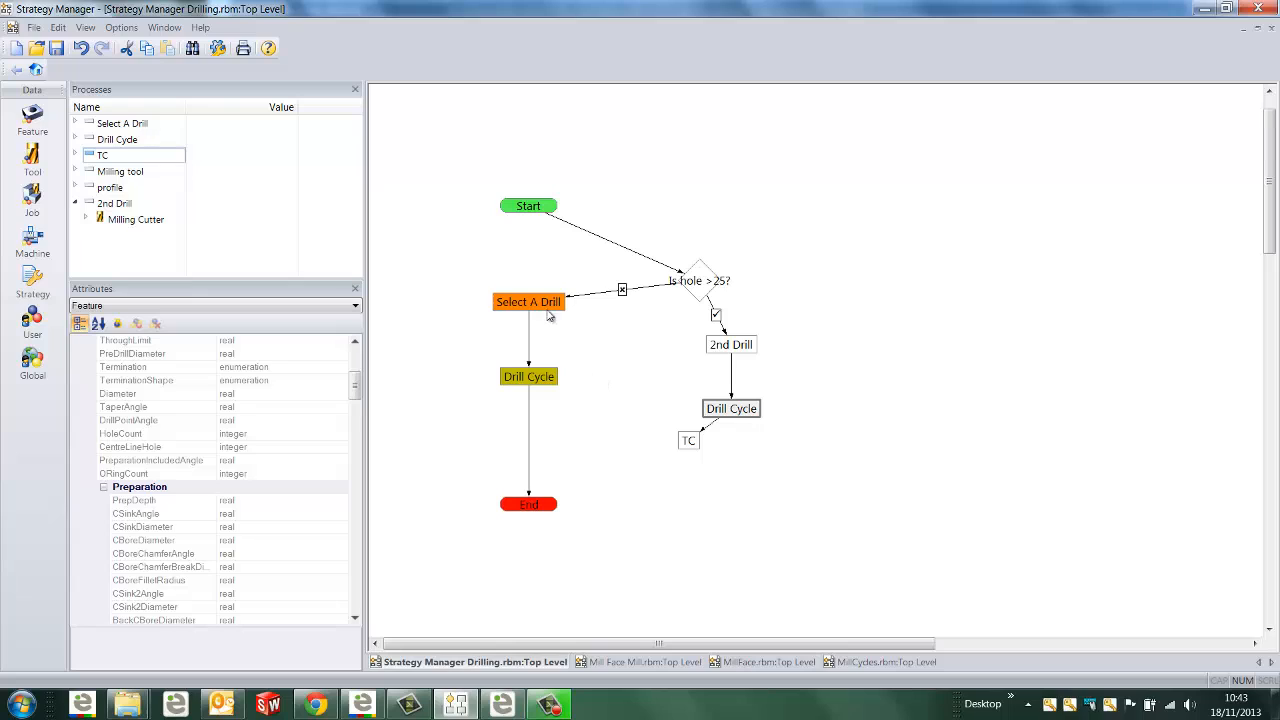
pyautogui.moveTo(548, 315); pyautogui.dragTo(686, 436)
# Display the MillCycles.rbm strategy to examine its flowchart
pyautogui.click(855, 662)
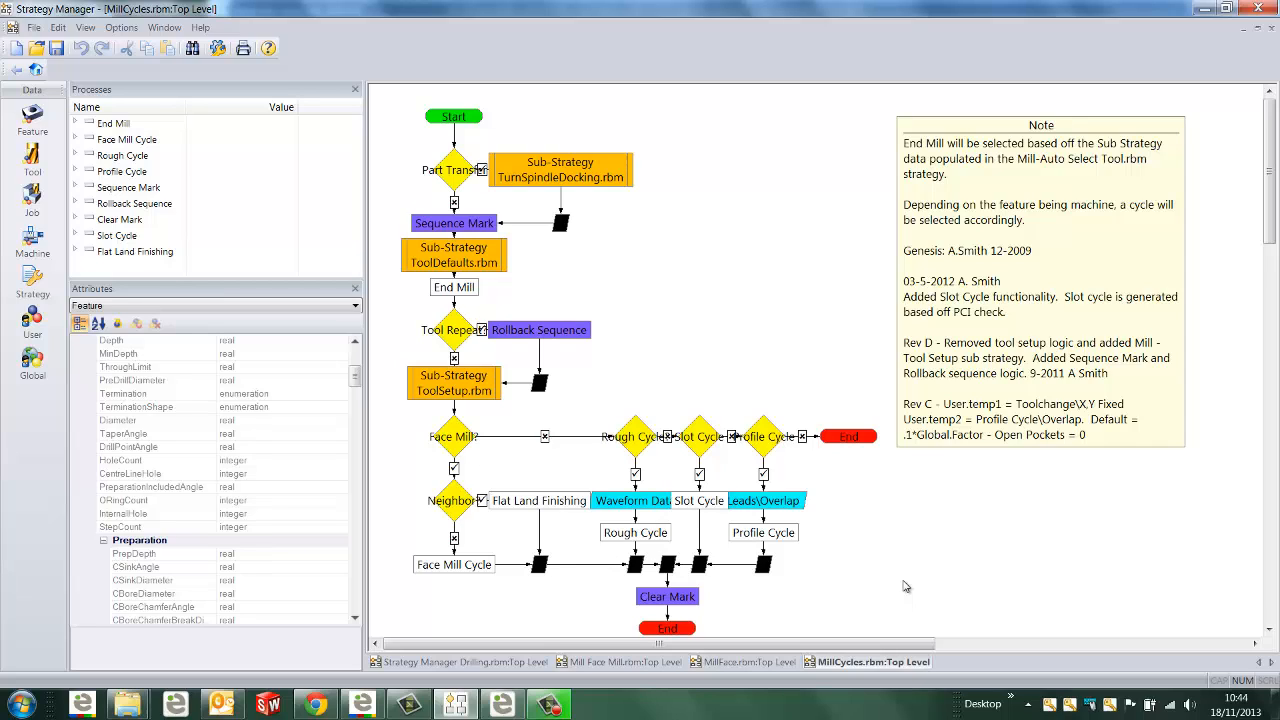
# Switch to Edgecam, turn on the Advanced machining commands and look through the available tooling and milling cycles
pyautogui.click(503, 707)
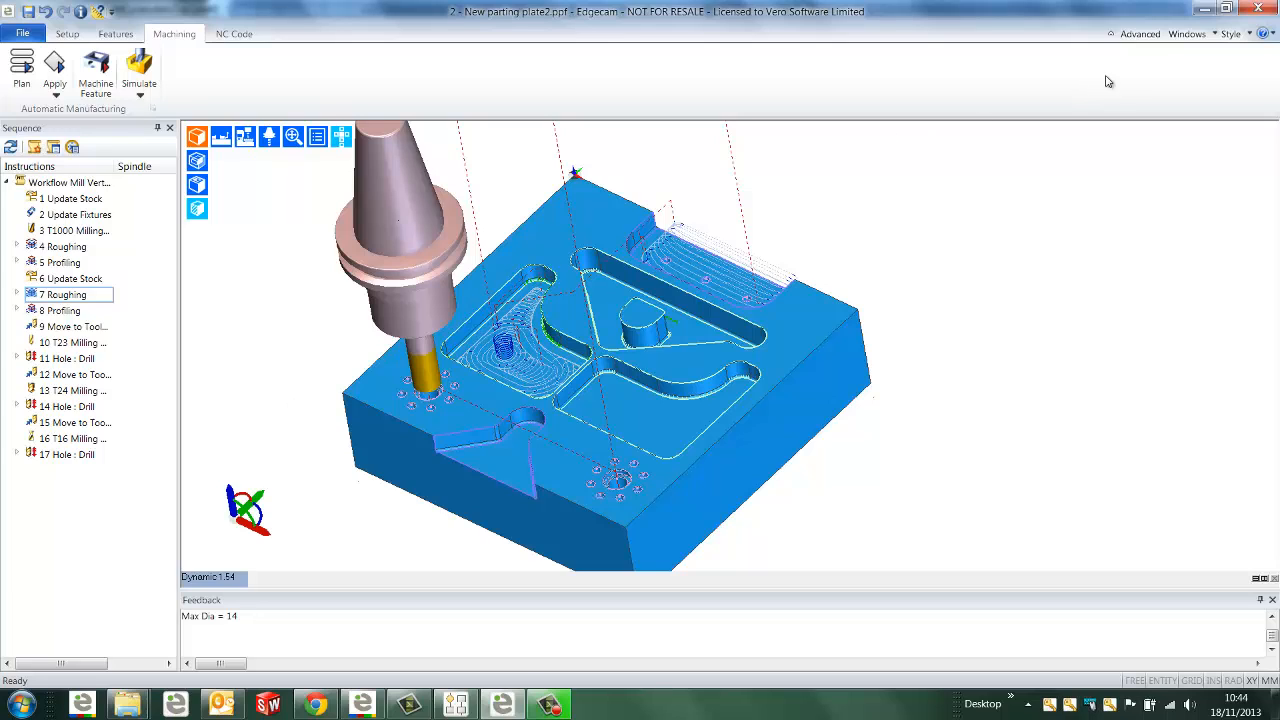
pyautogui.click(1140, 34)
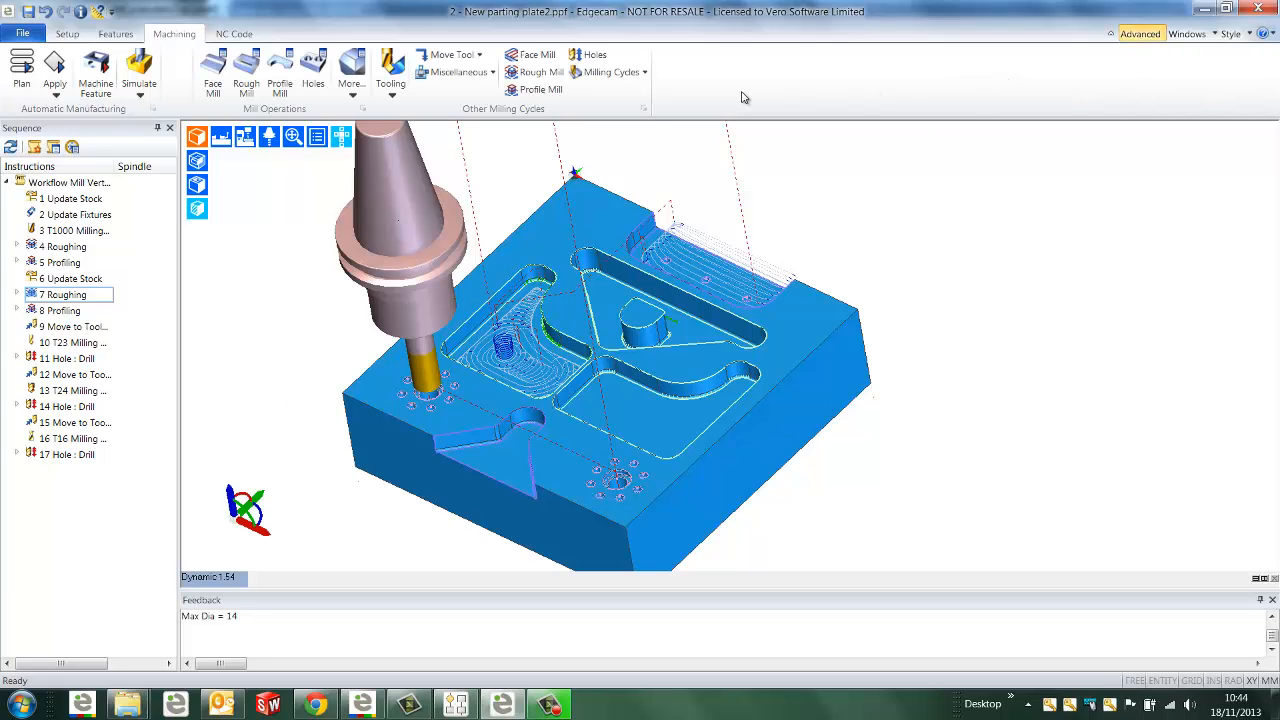
pyautogui.click(391, 88)
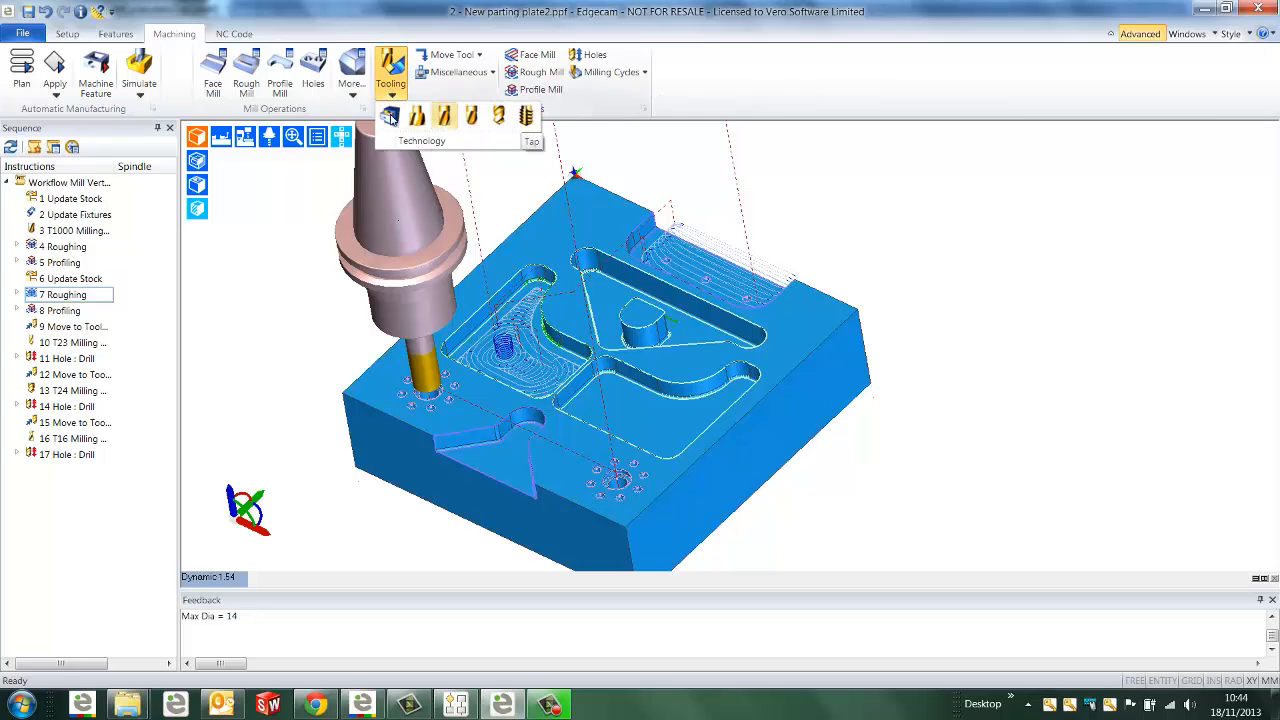
pyautogui.click(610, 74)
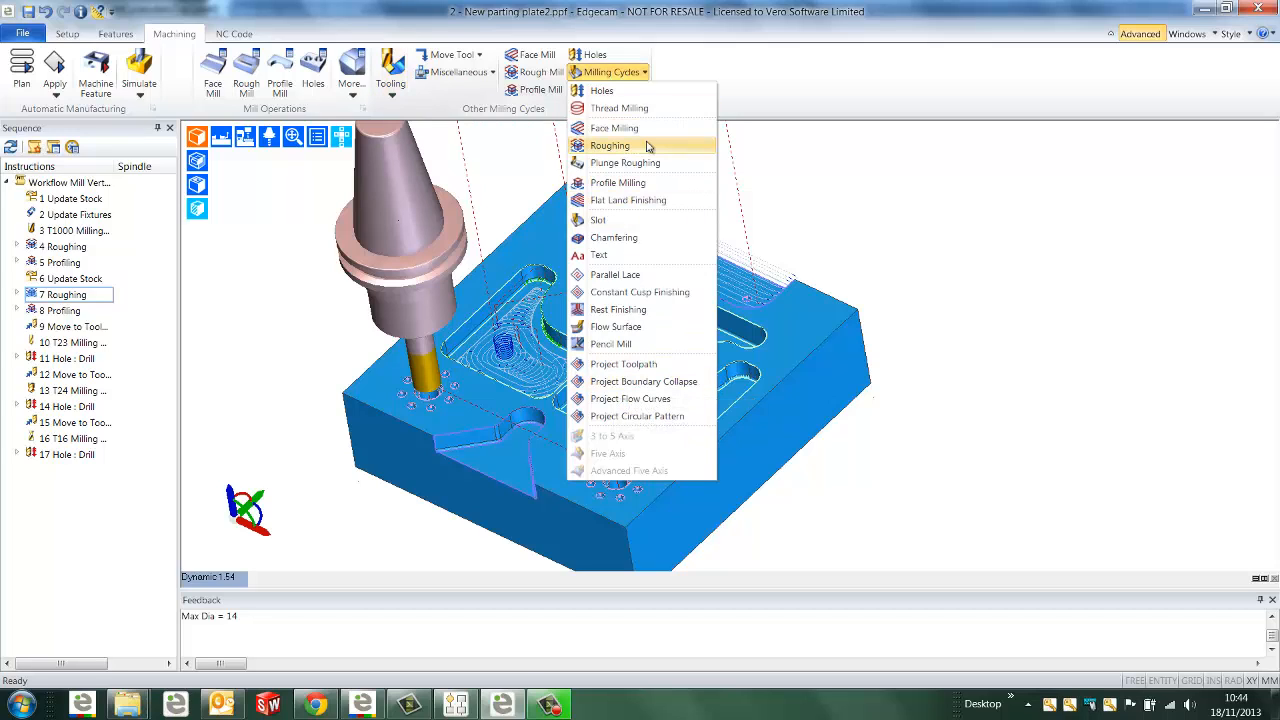
pyautogui.moveTo(648, 147)
pyautogui.click(727, 93)
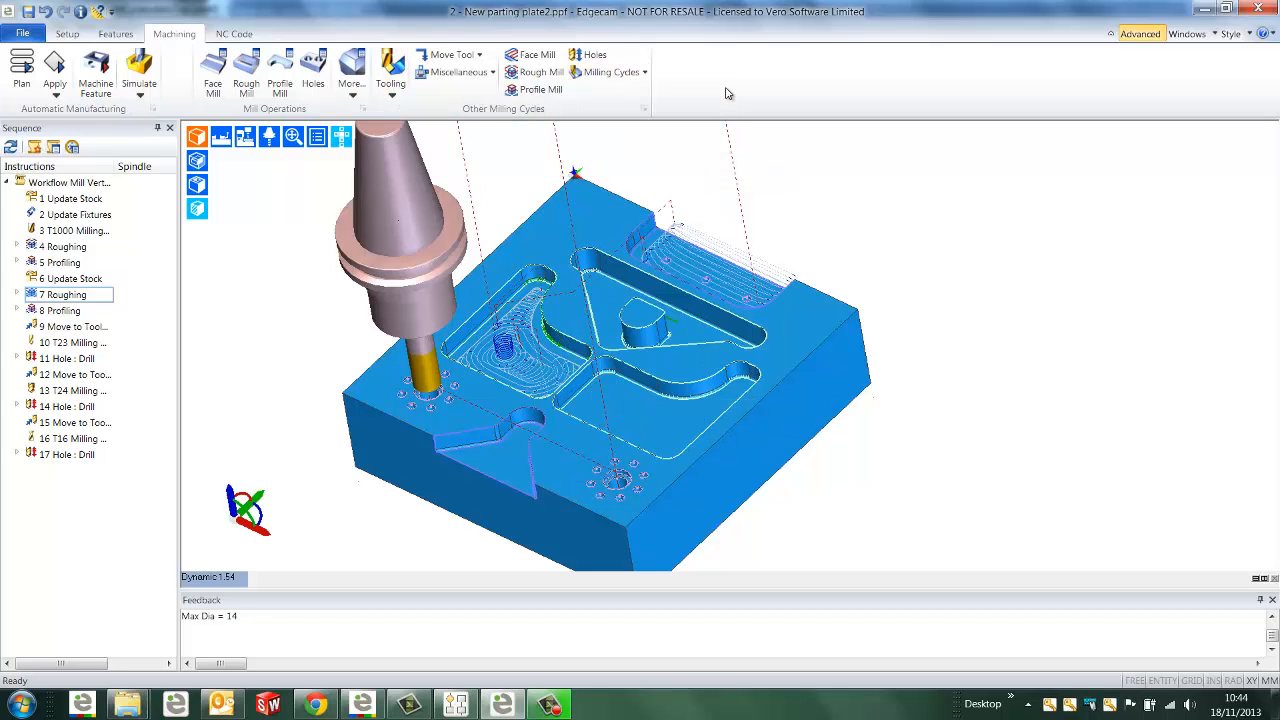
# Edit the curved pocket's waveform roughing cycle, setting XY Offset to 0.25, % Stepover to 20 and Feedrate to 500 mm/min
pyautogui.moveTo(600, 370); pyautogui.dragTo(658, 348, button='middle')
pyautogui.scroll(5, 658, 348)
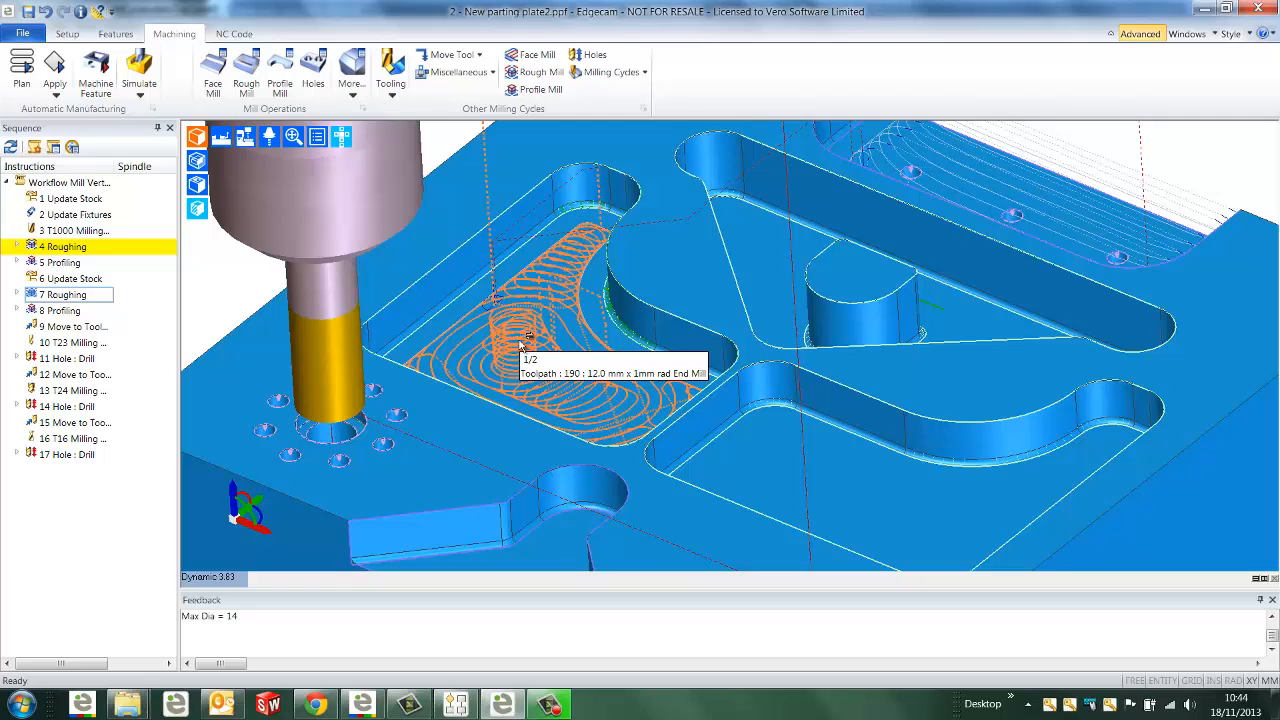
pyautogui.doubleClick(520, 344)
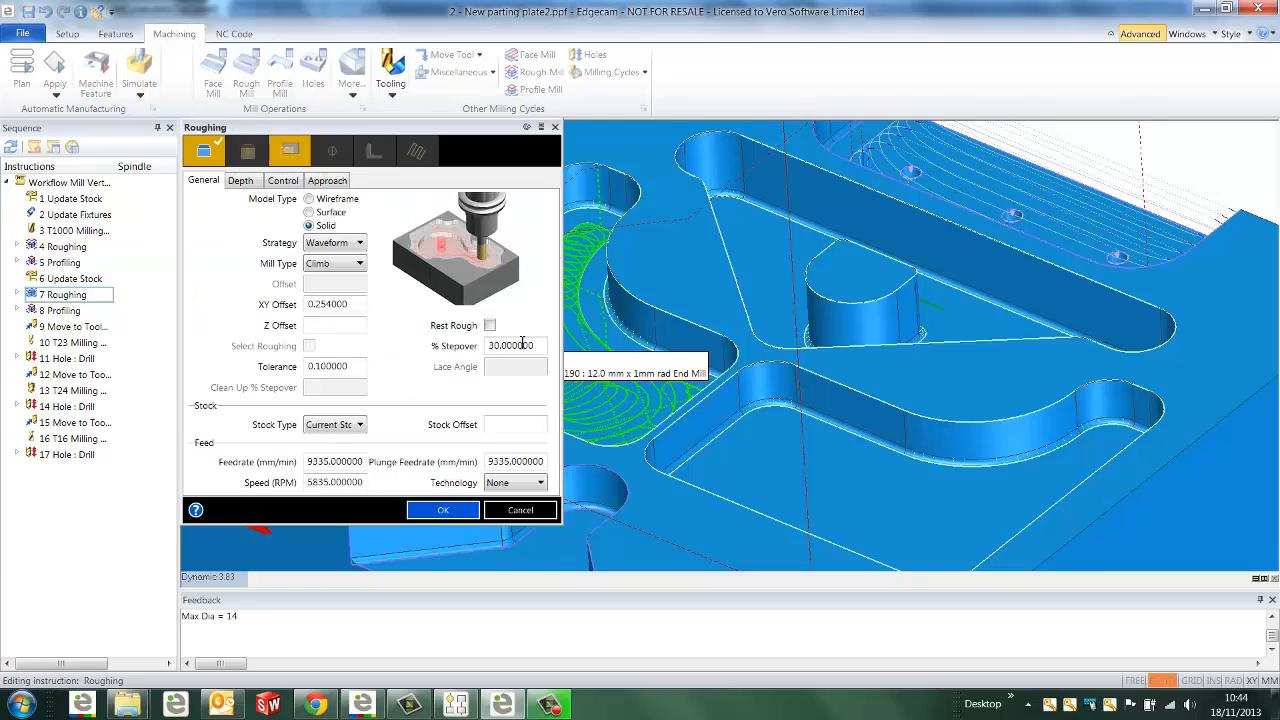
pyautogui.click(335, 304)
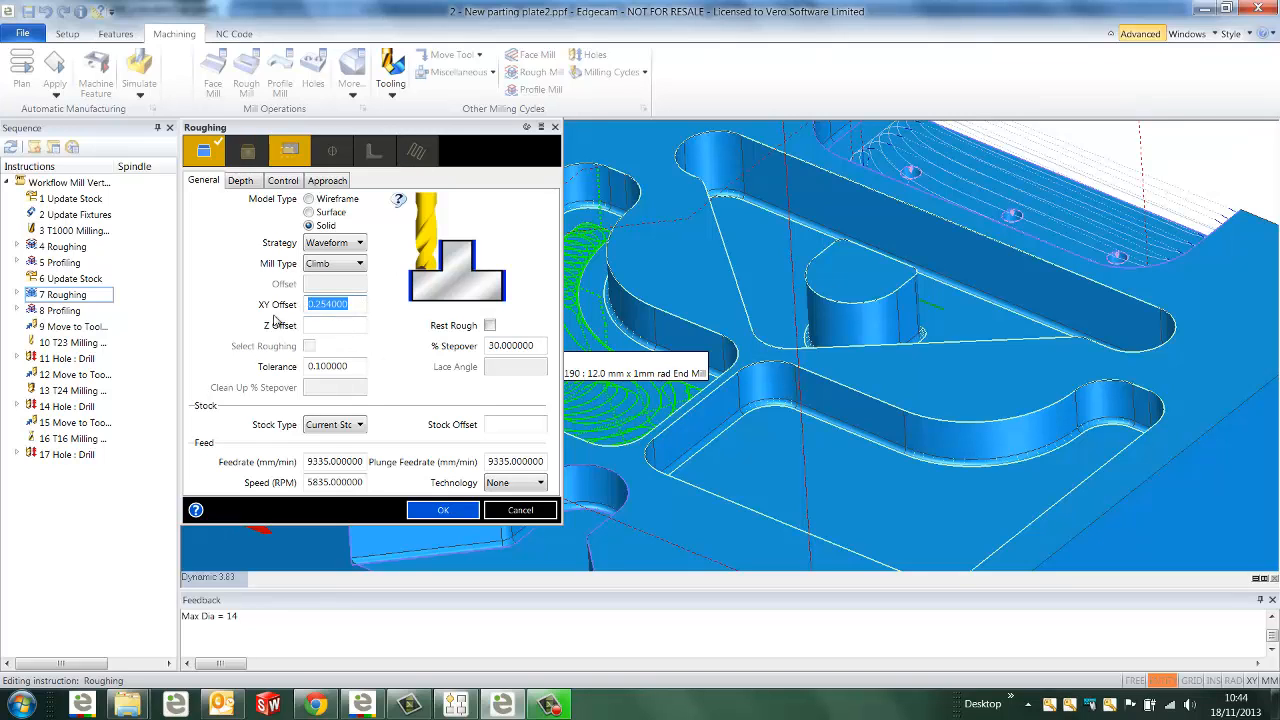
pyautogui.write('0.25')
pyautogui.click(538, 345)
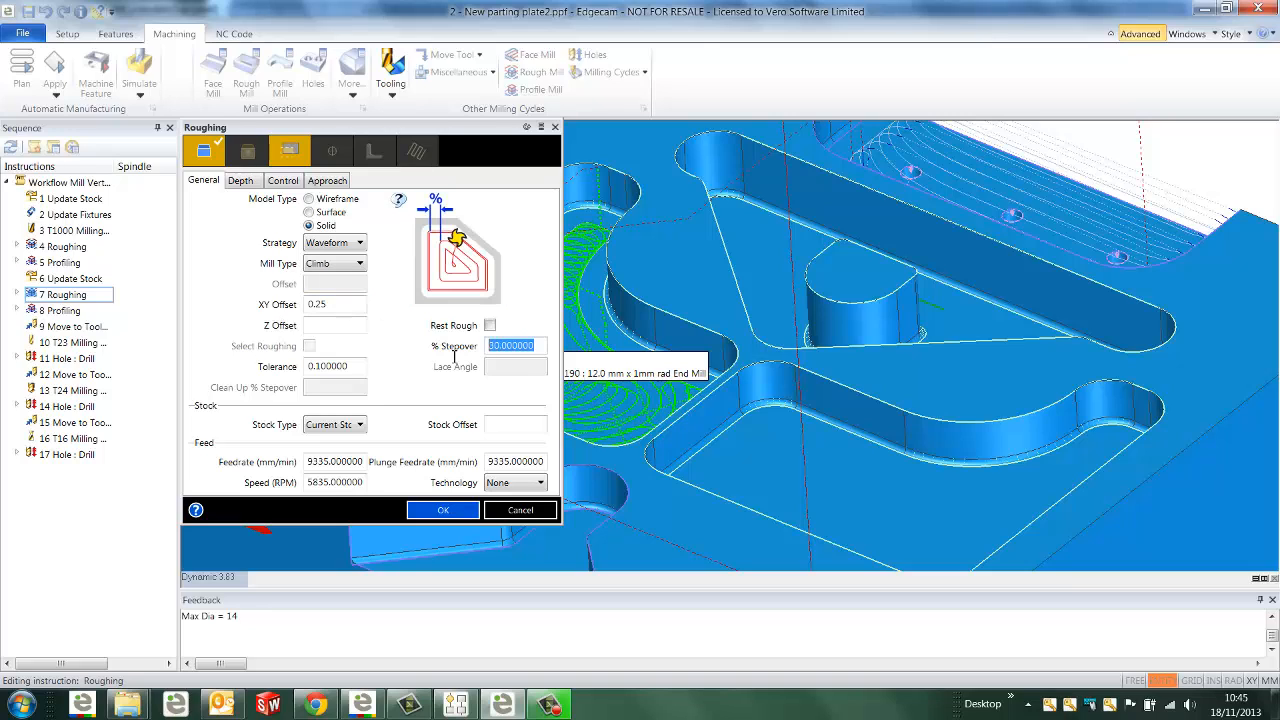
pyautogui.write('20')
pyautogui.click(335, 463)
pyautogui.doubleClick(335, 463)
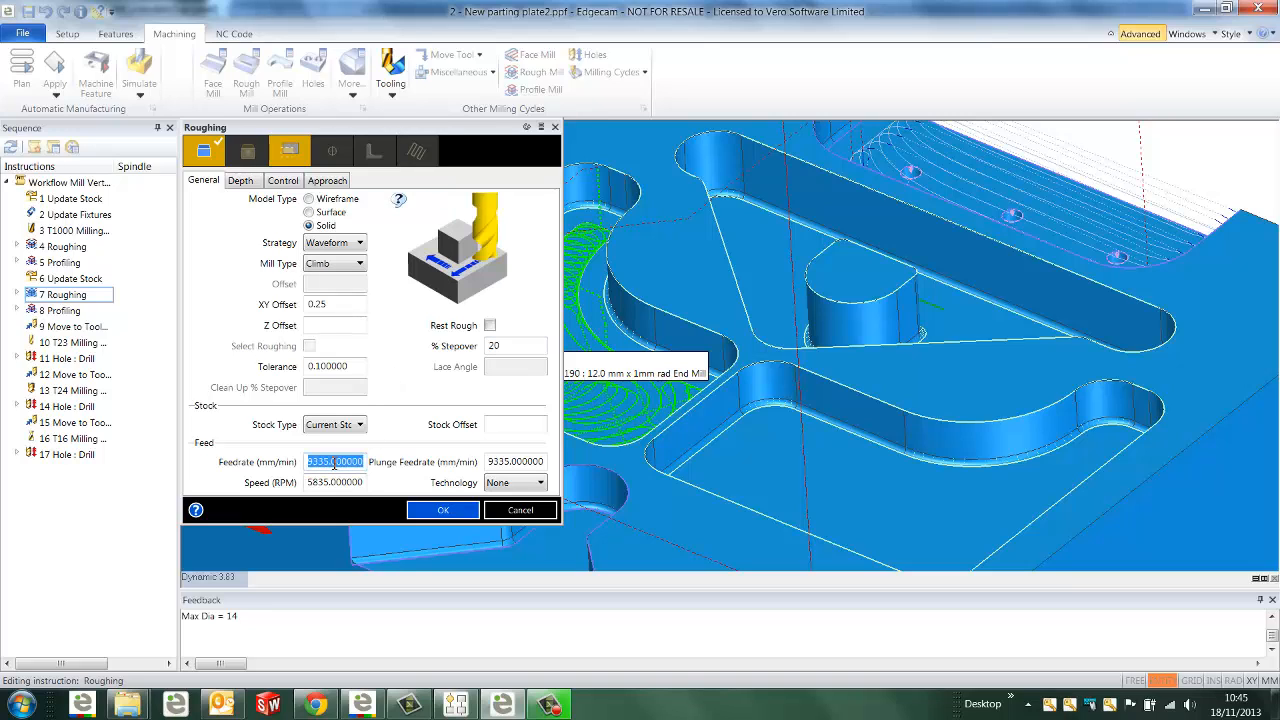
pyautogui.write('500')
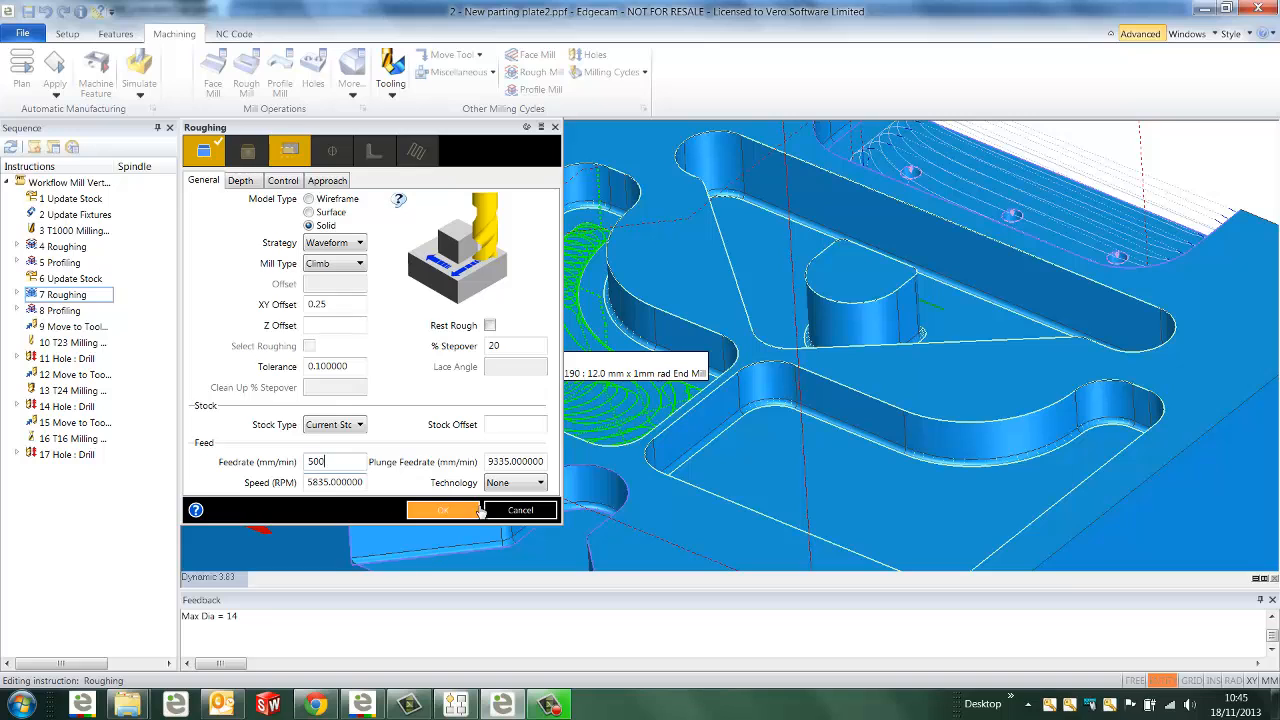
pyautogui.click(478, 511)
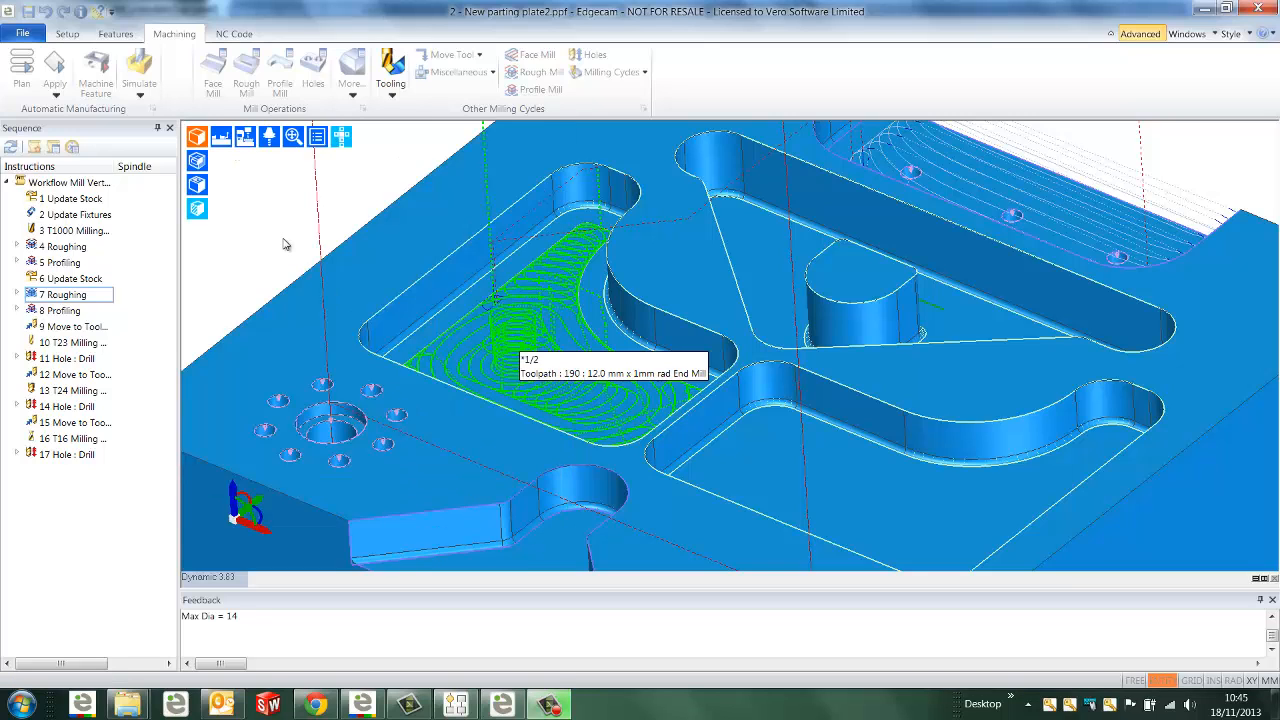